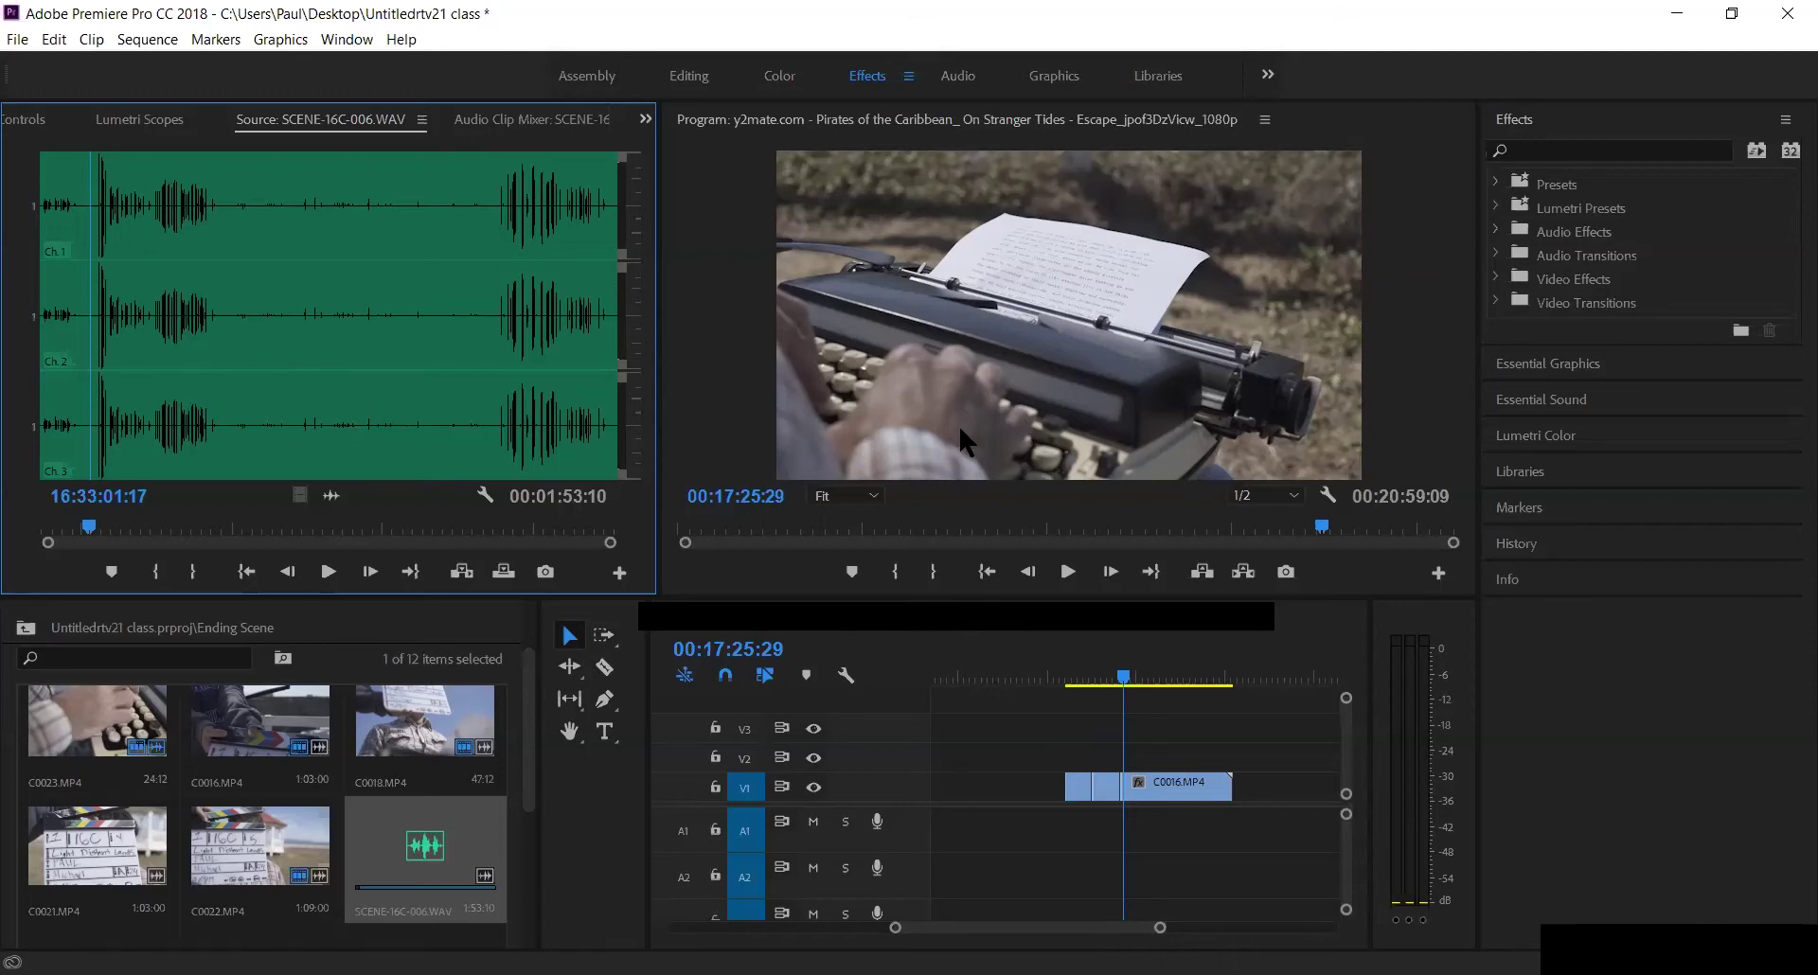
Step: Mark in and out points around the typing burst in the SCENE-16C-006 typewriter recording
drag(1157, 678, 1072, 678)
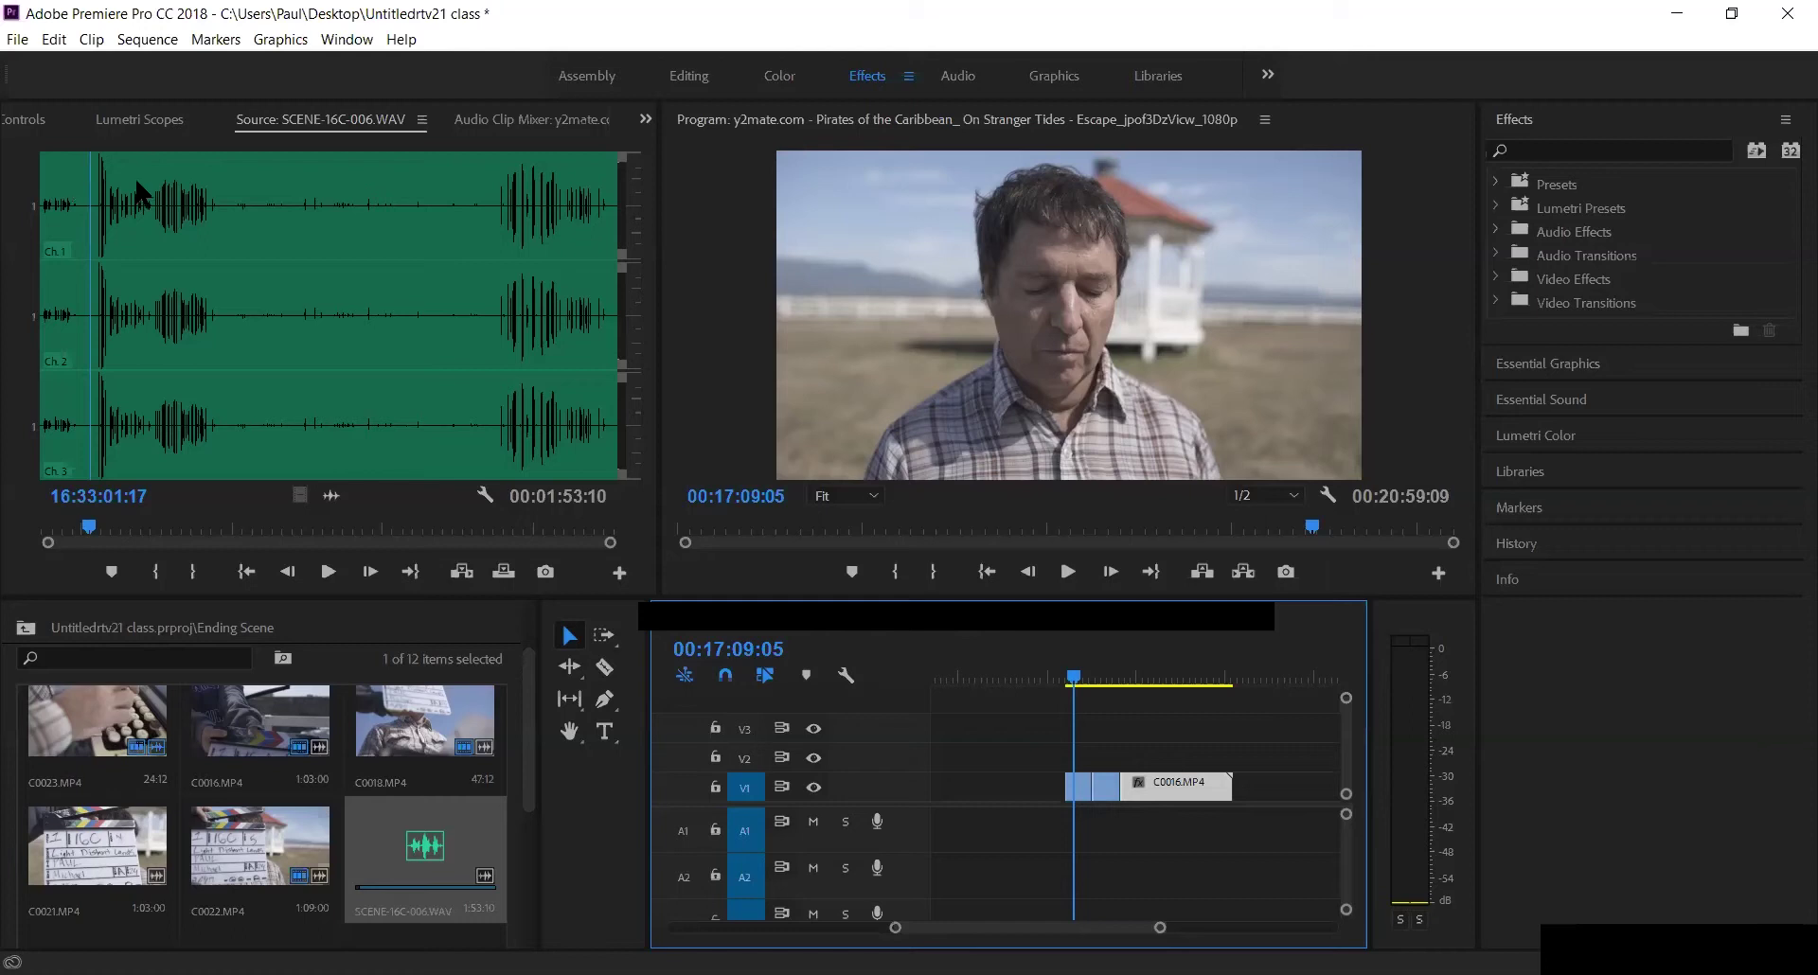
drag(120, 220, 151, 221)
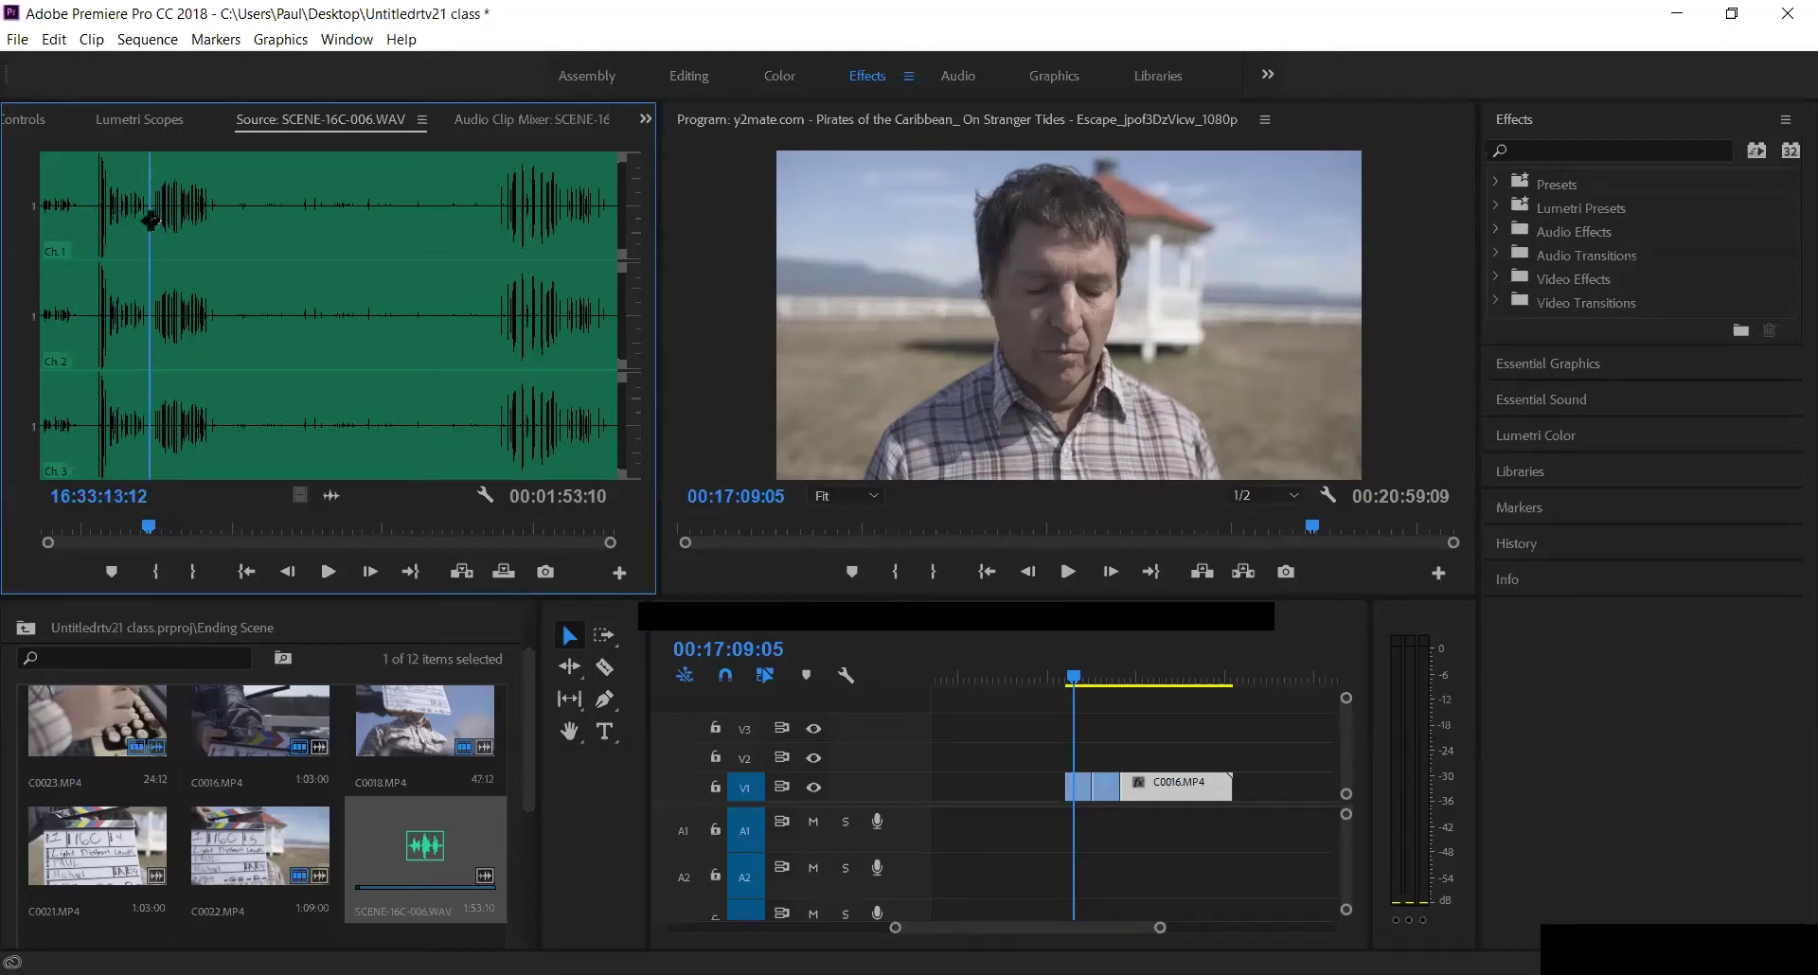
drag(151, 221, 153, 222)
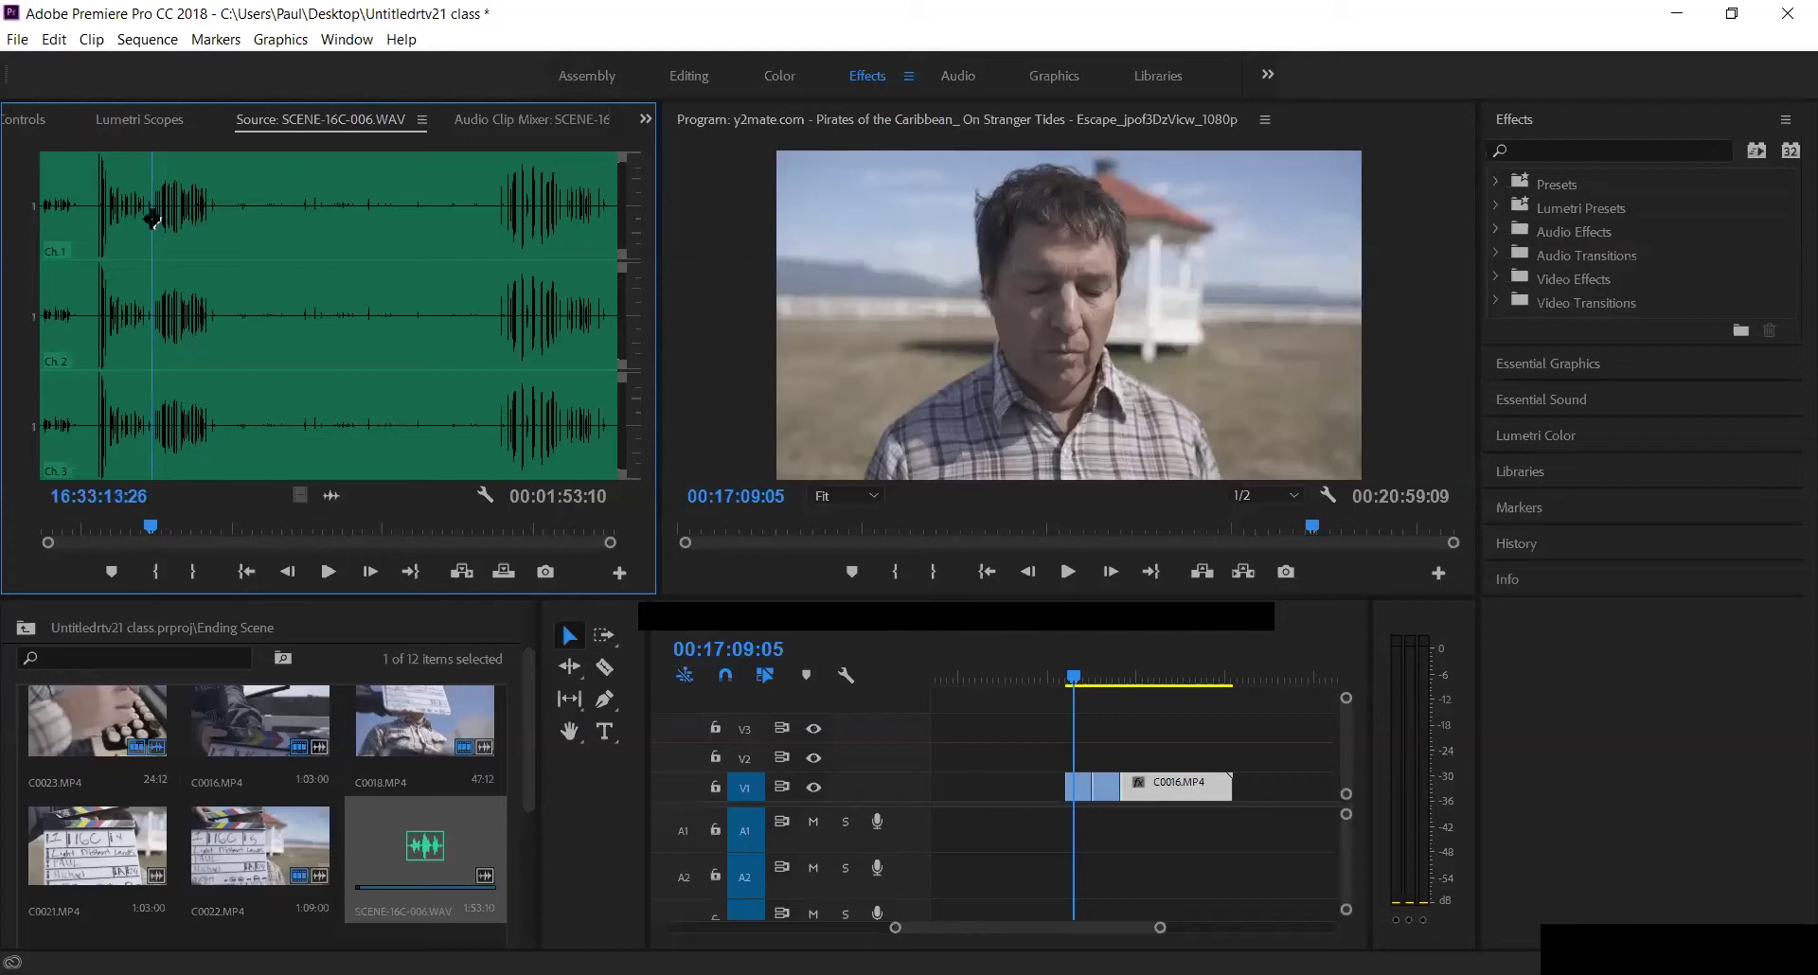
key(i)
click(217, 195)
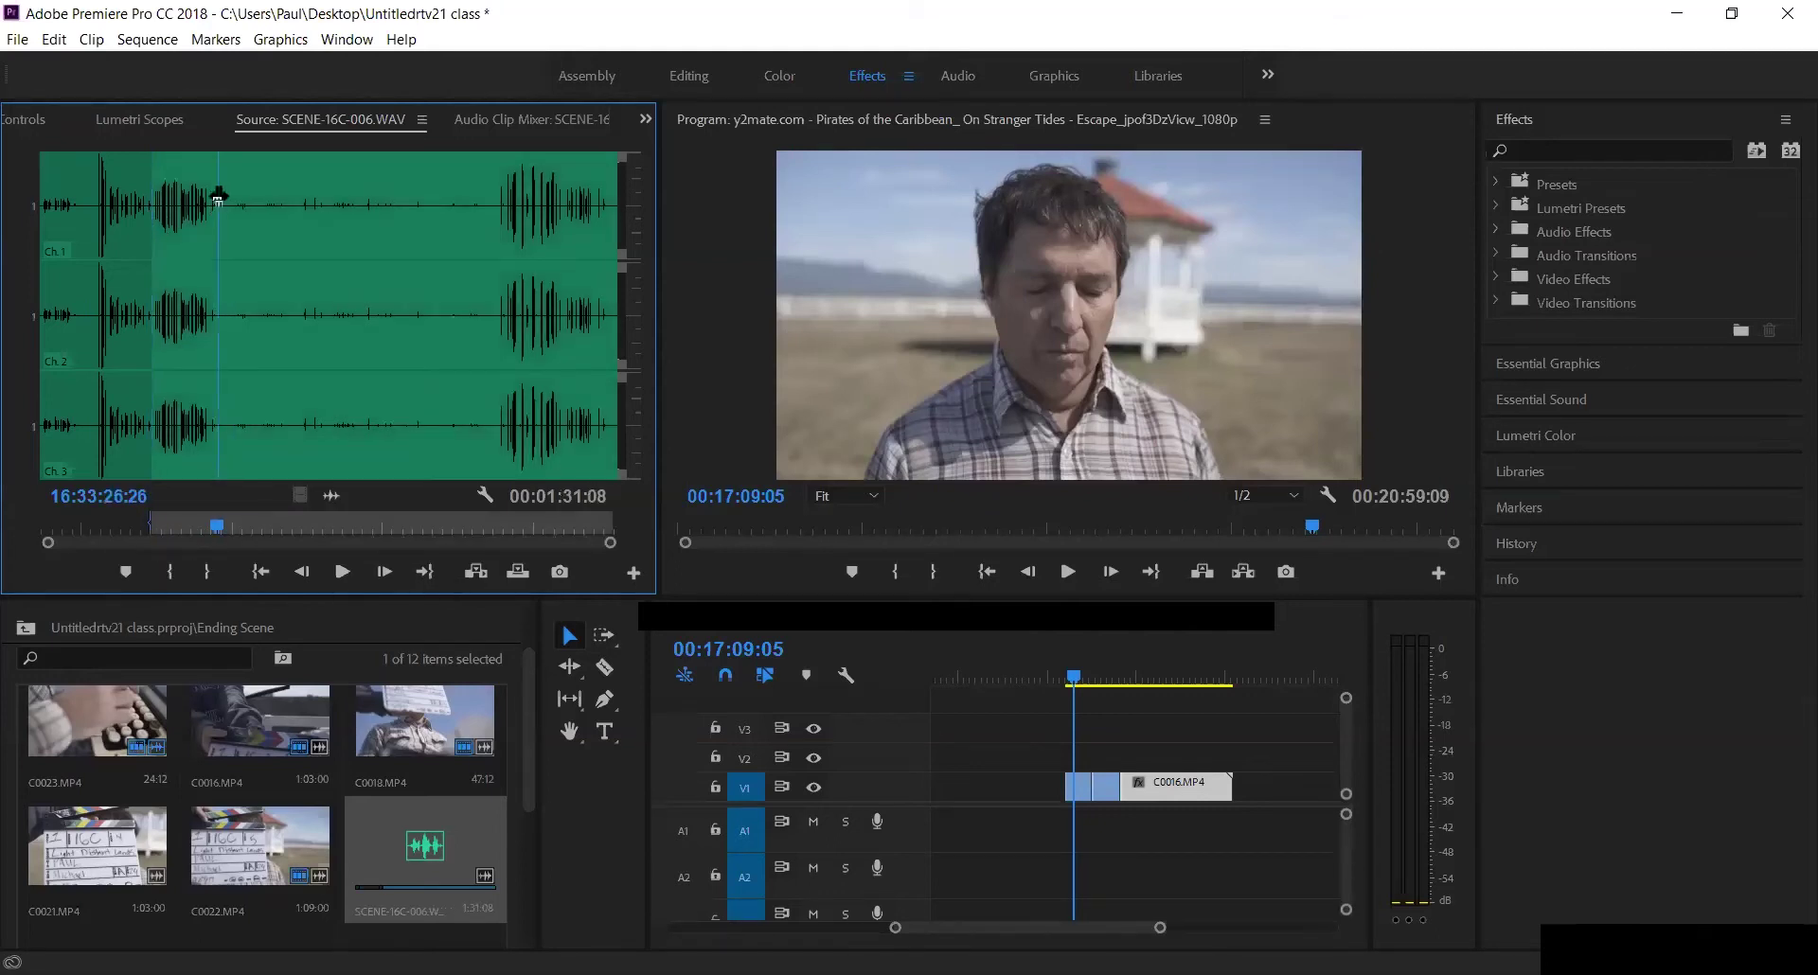
click(212, 192)
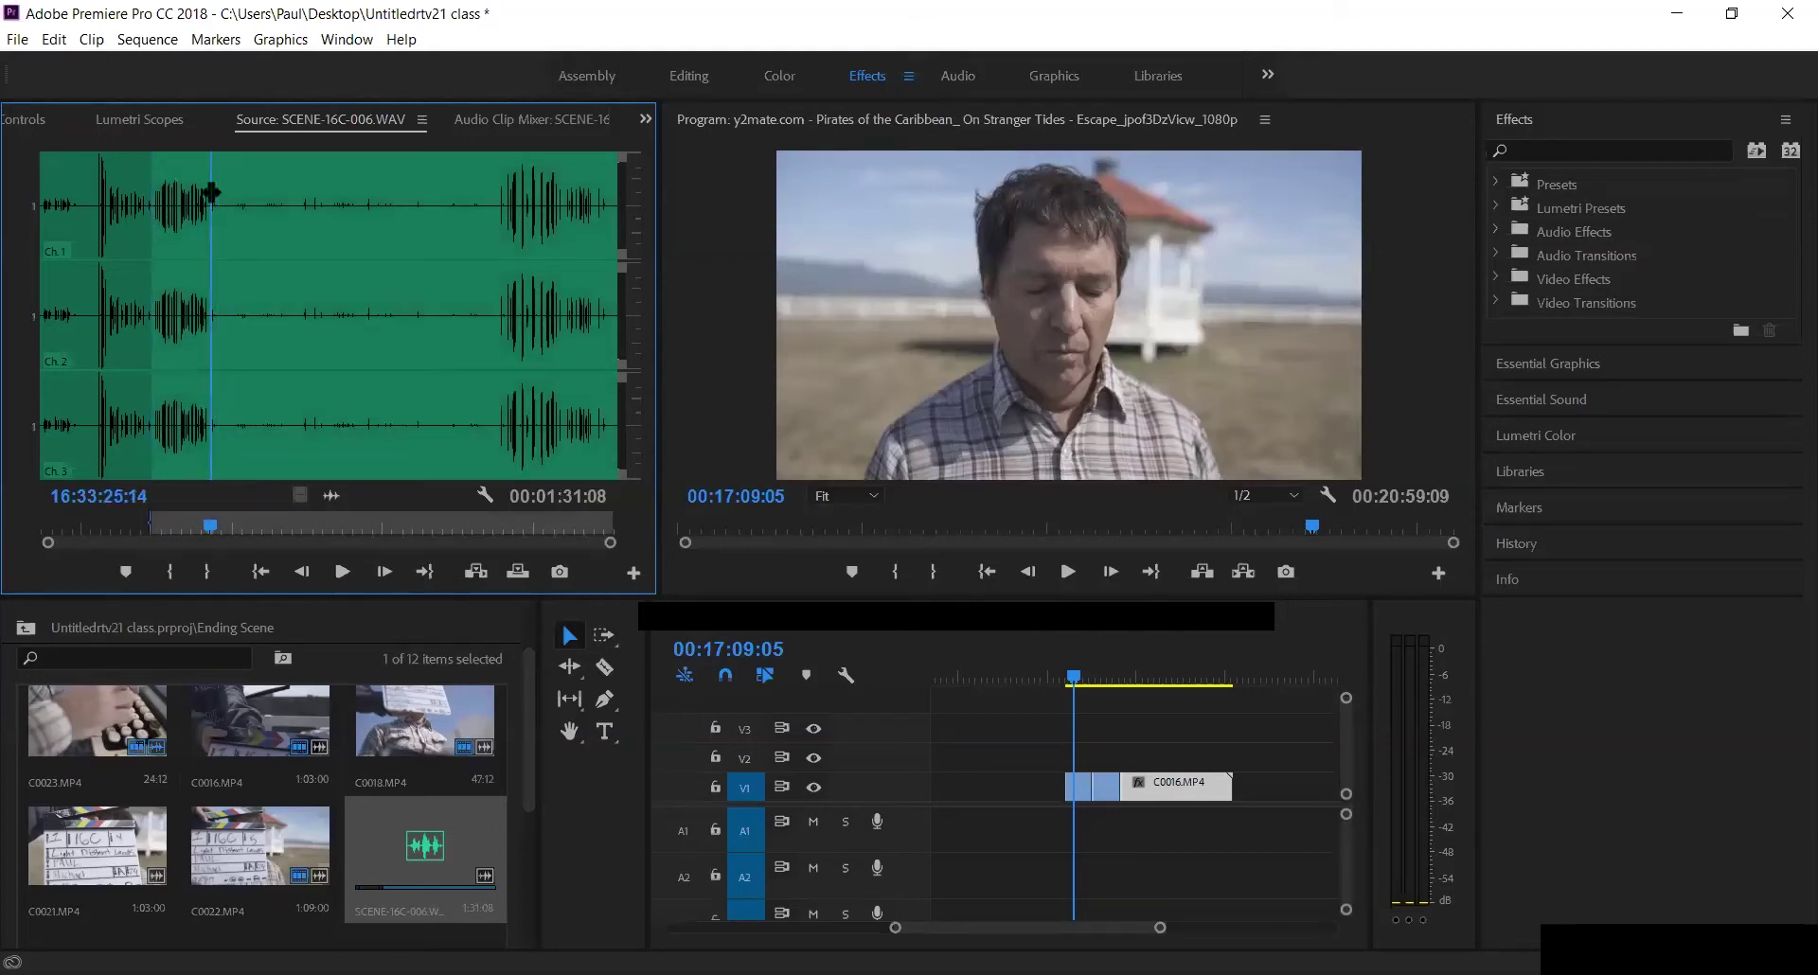
key(o)
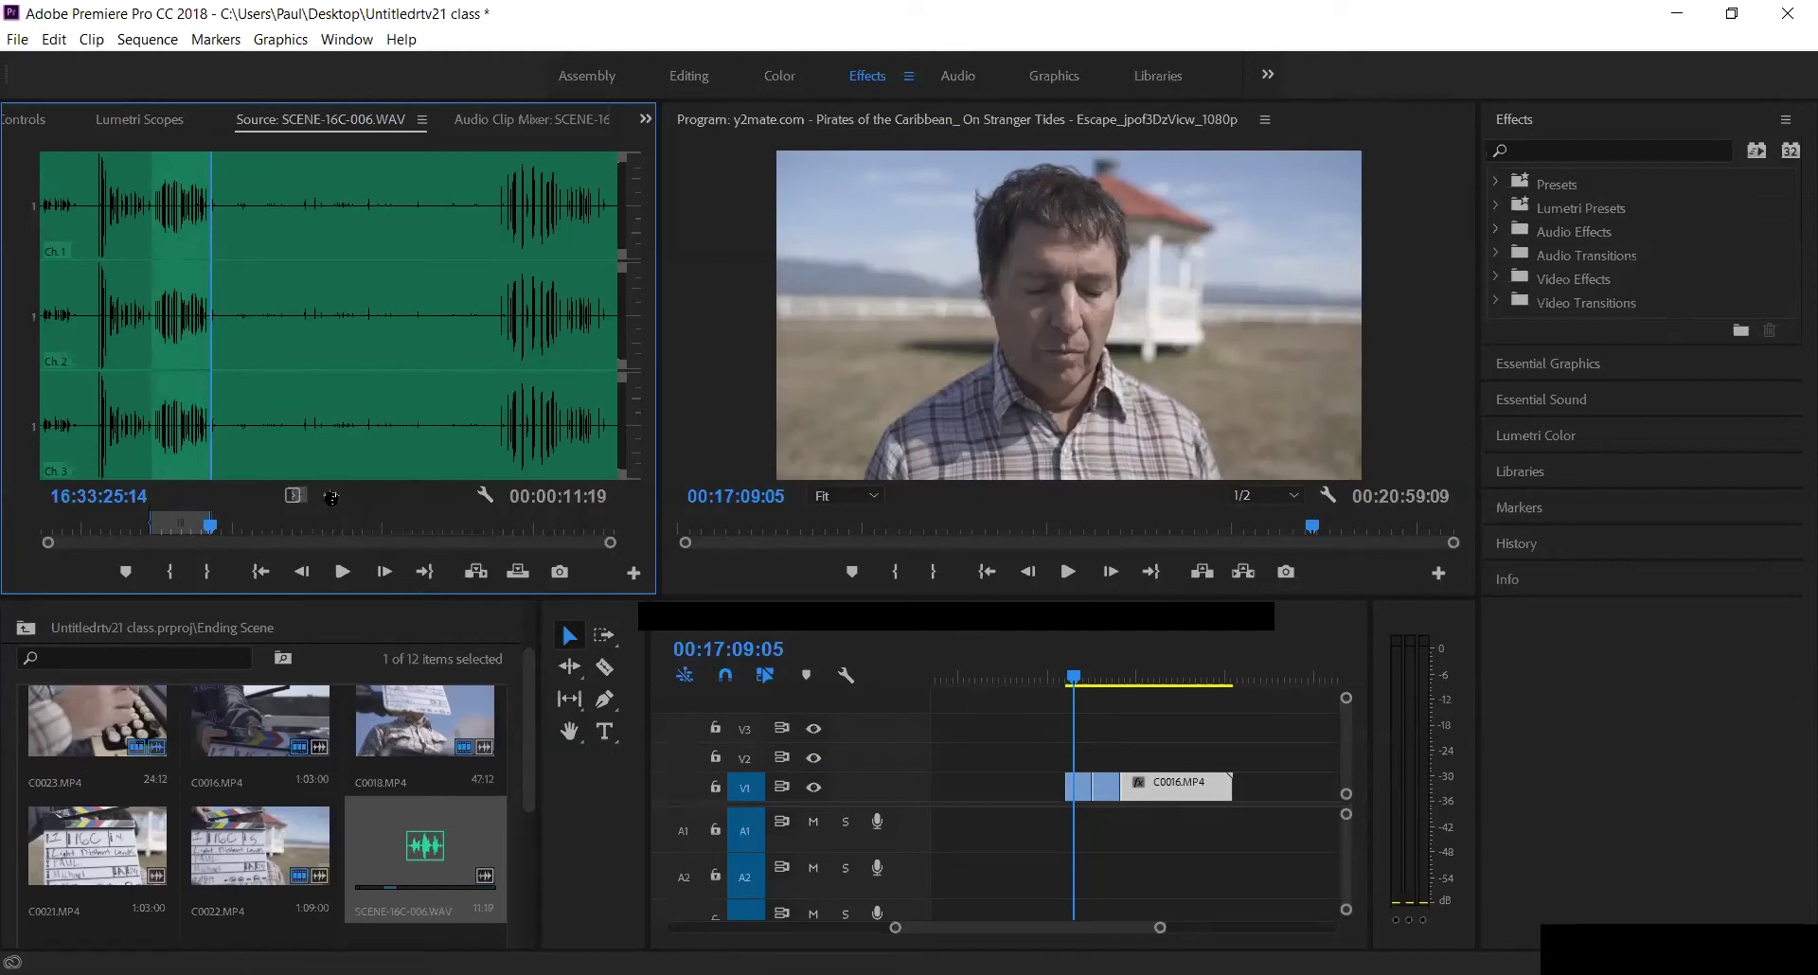
Step: Place the marked typewriter audio beneath C0016 and play it back
mouse_move(332, 497)
mouse_down()
mouse_move(1106, 826)
mouse_move(1089, 833)
mouse_up()
key(space)
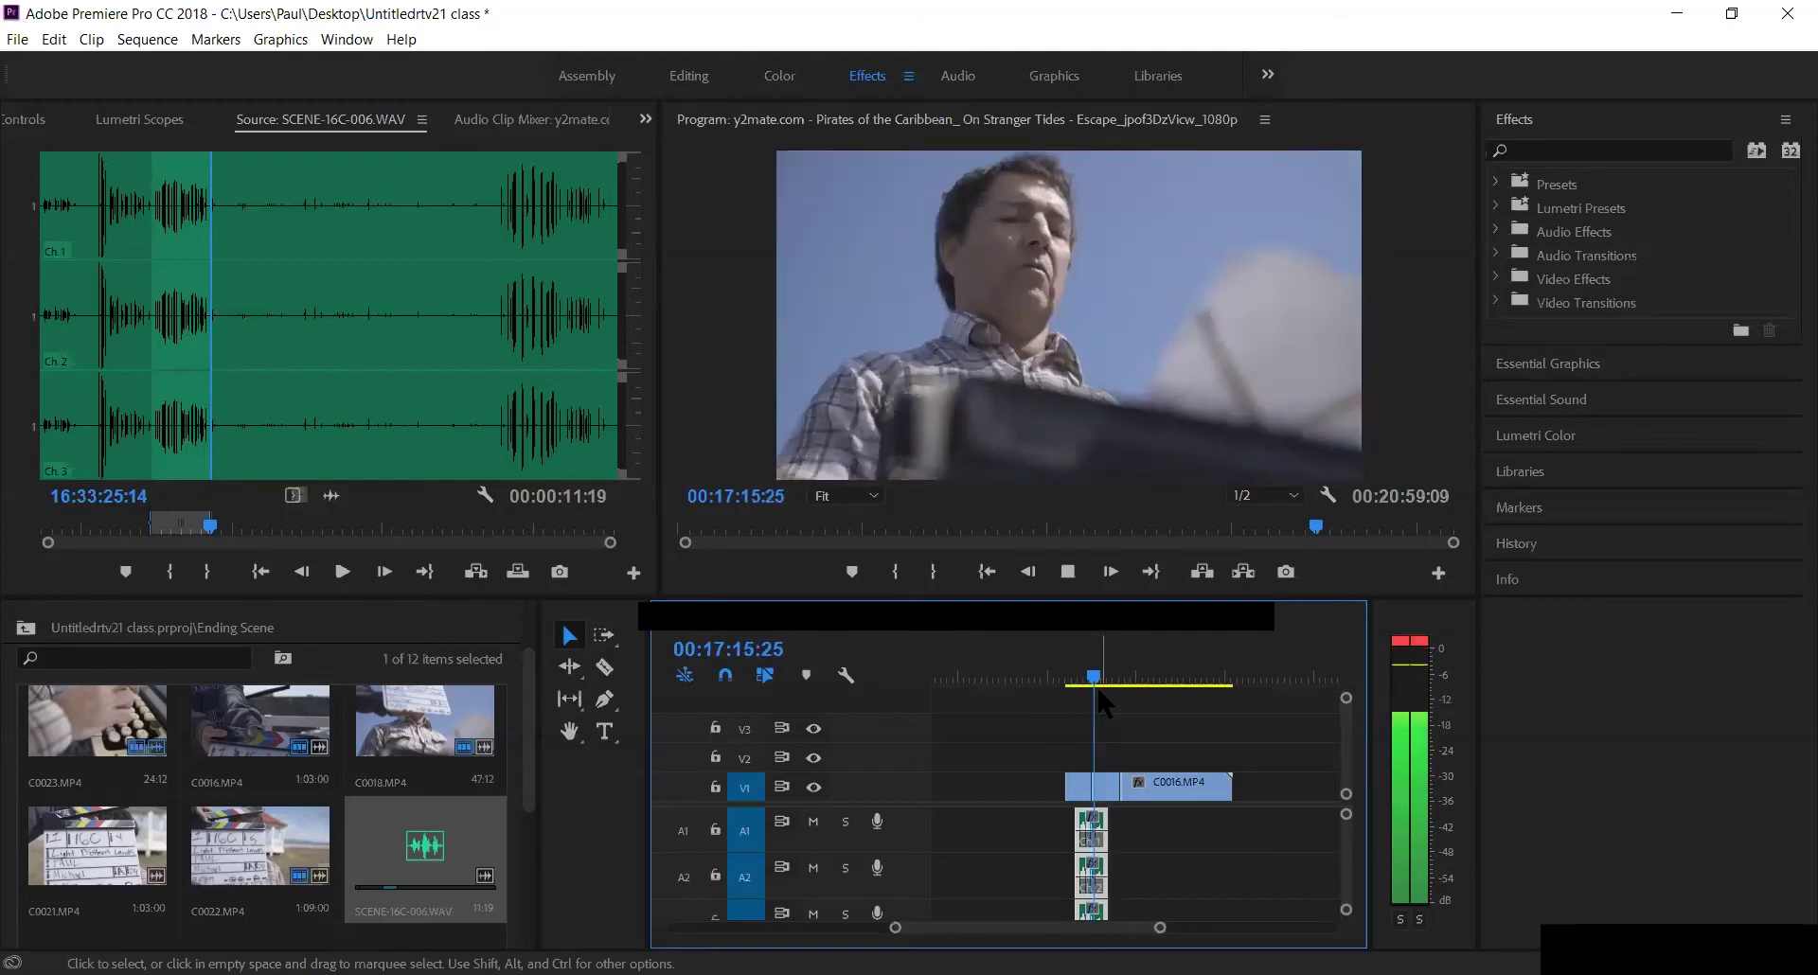
key(space)
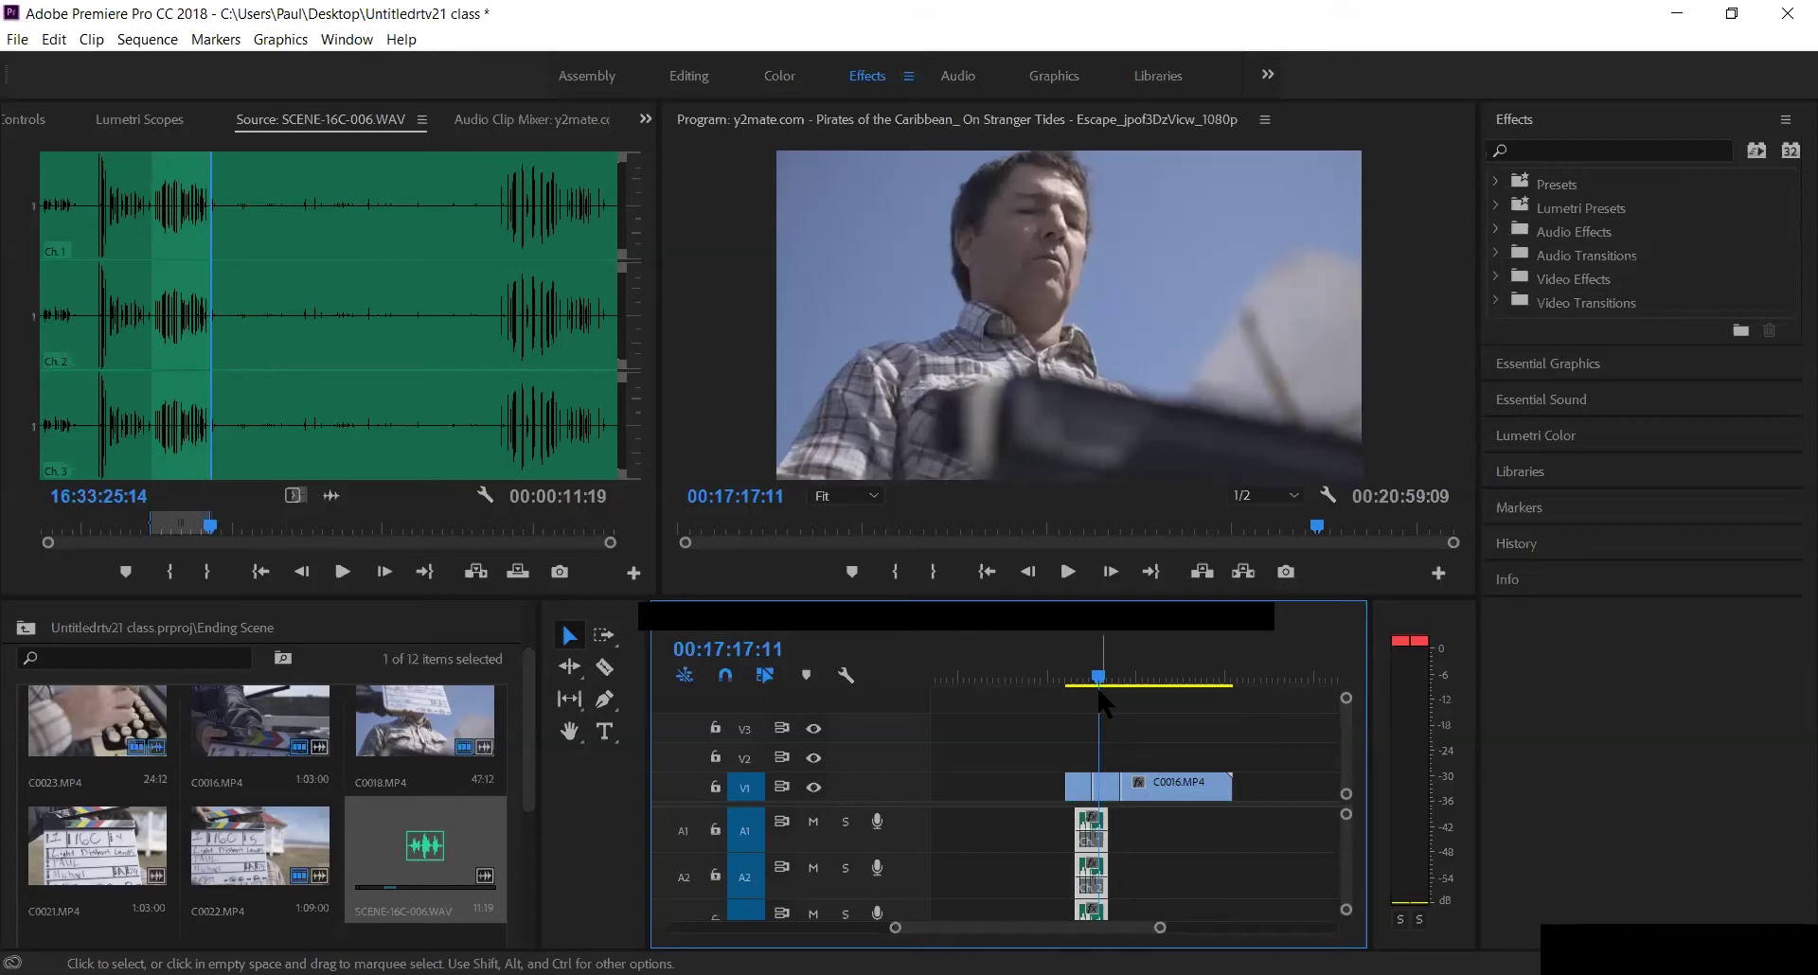
Step: Load the C0023 typewriter close-up into the Source monitor and scrub it
click(112, 740)
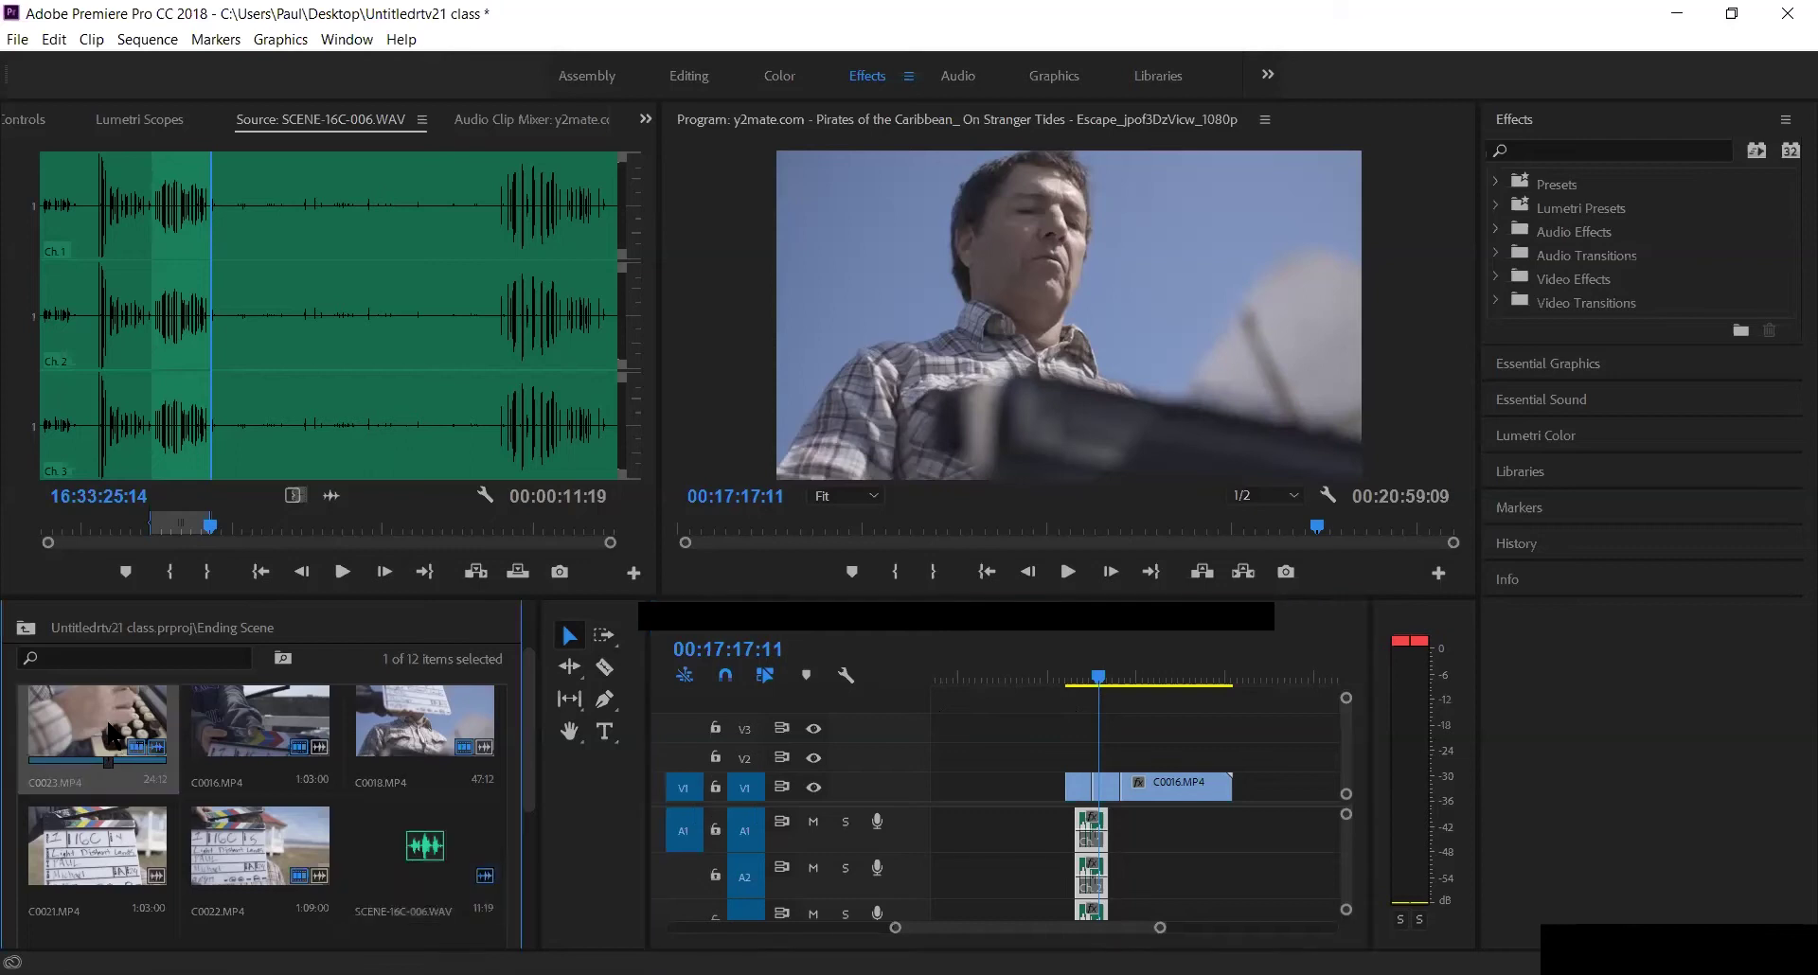
double_click(113, 736)
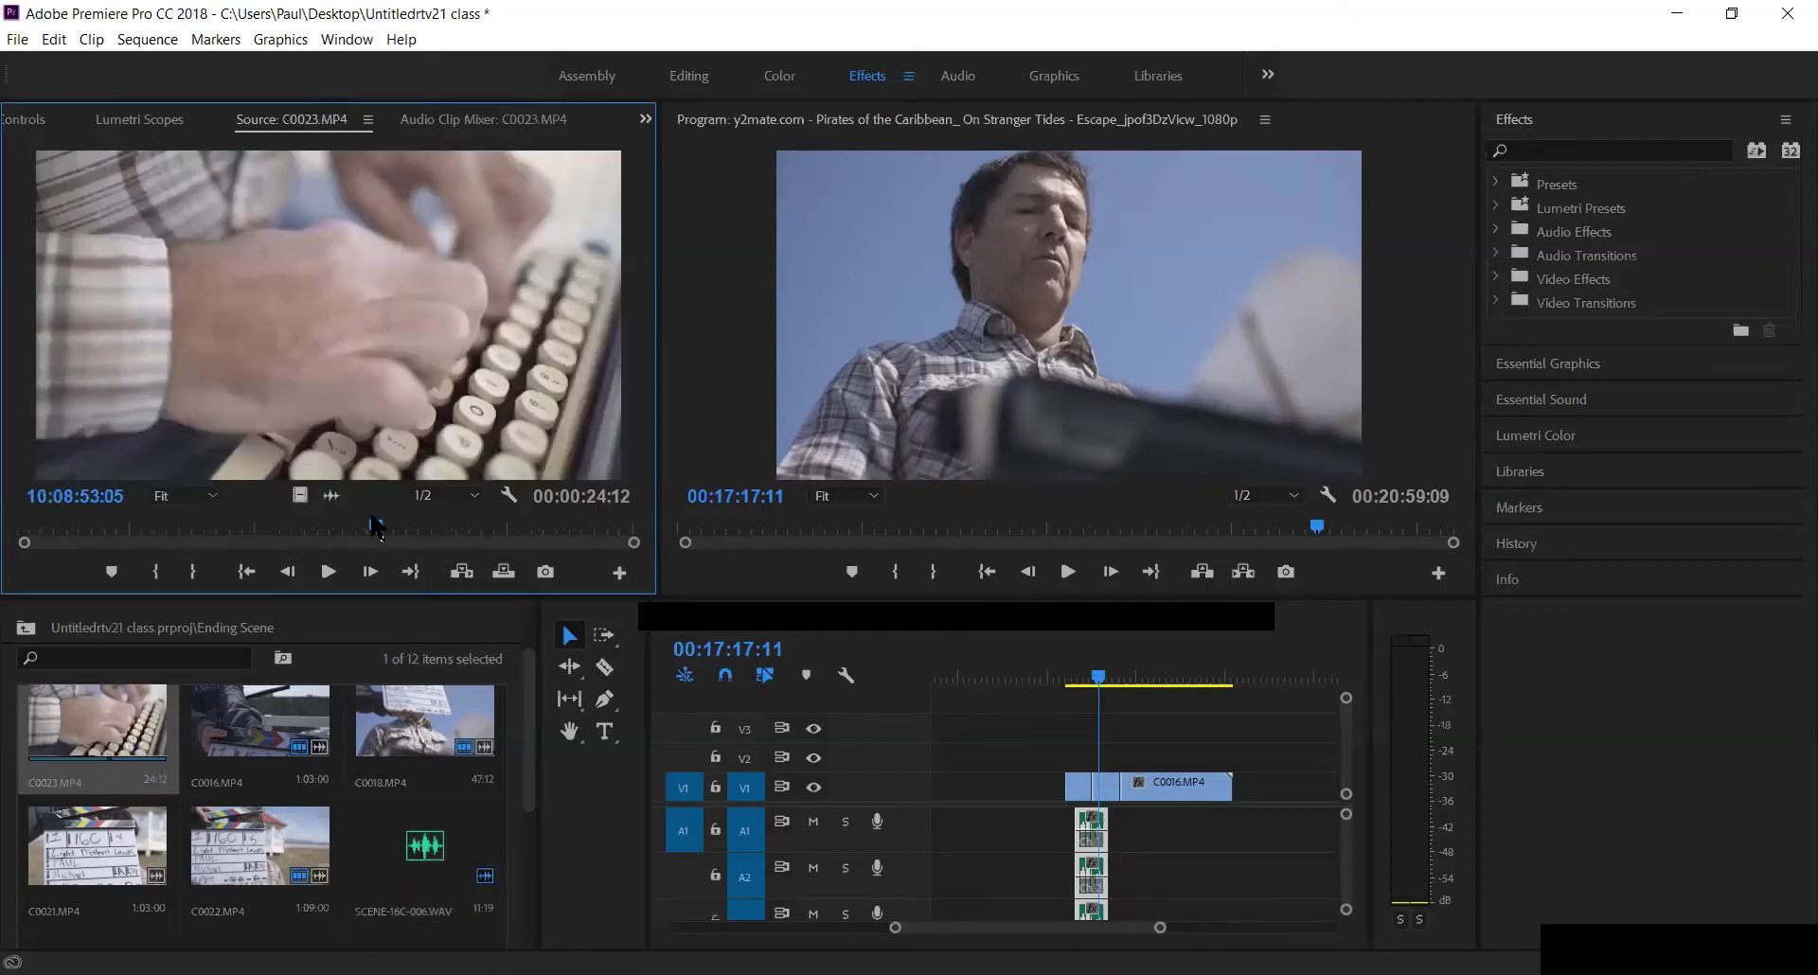
drag(377, 527, 341, 525)
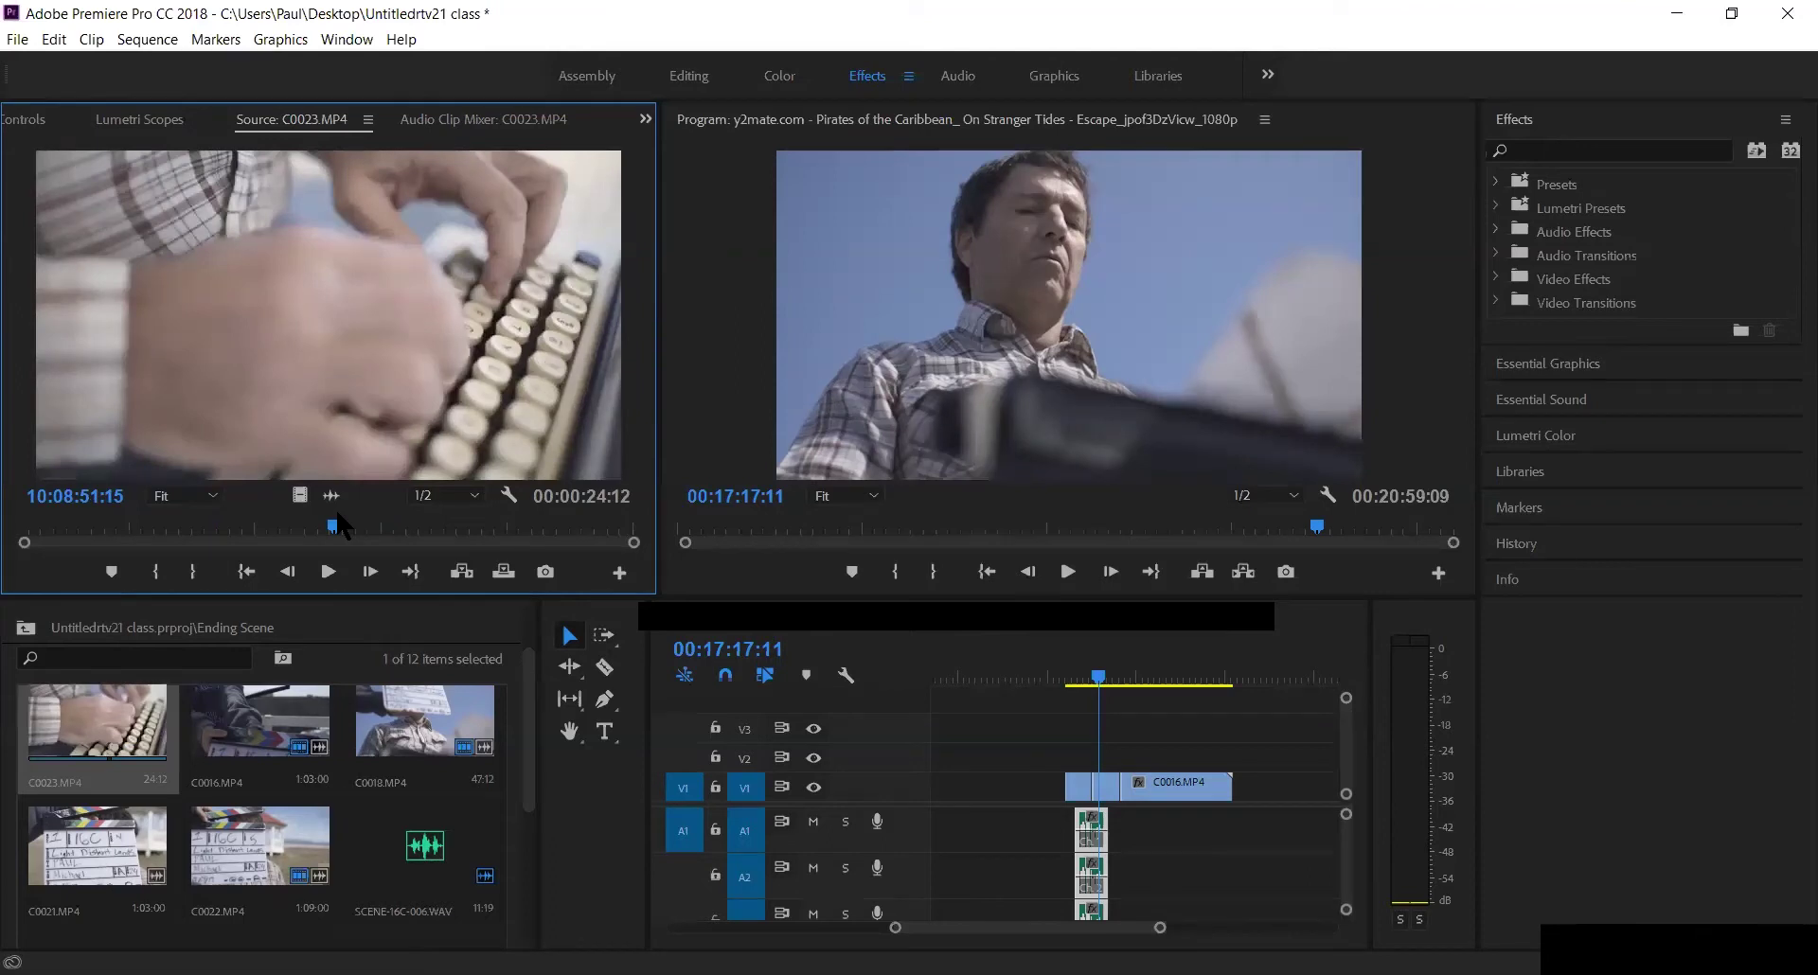
Step: Scrub the sequence toward the man's low-angle close-up and play it back
click(1082, 679)
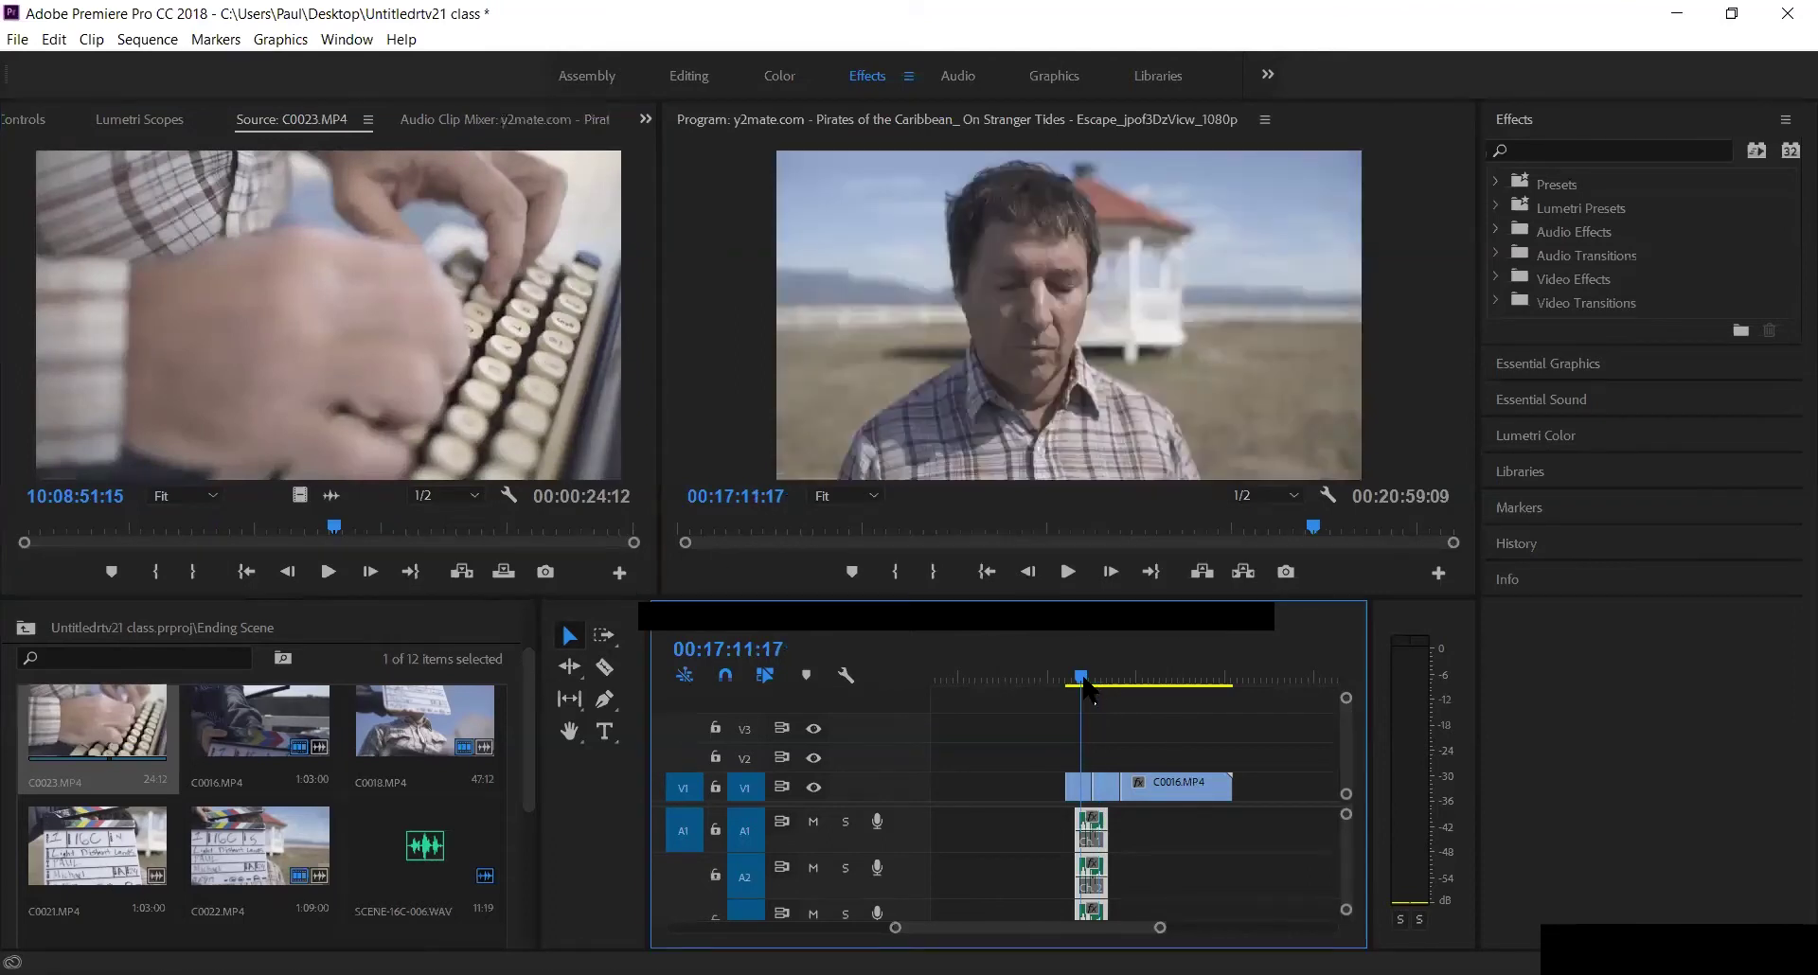
drag(1085, 684, 1091, 684)
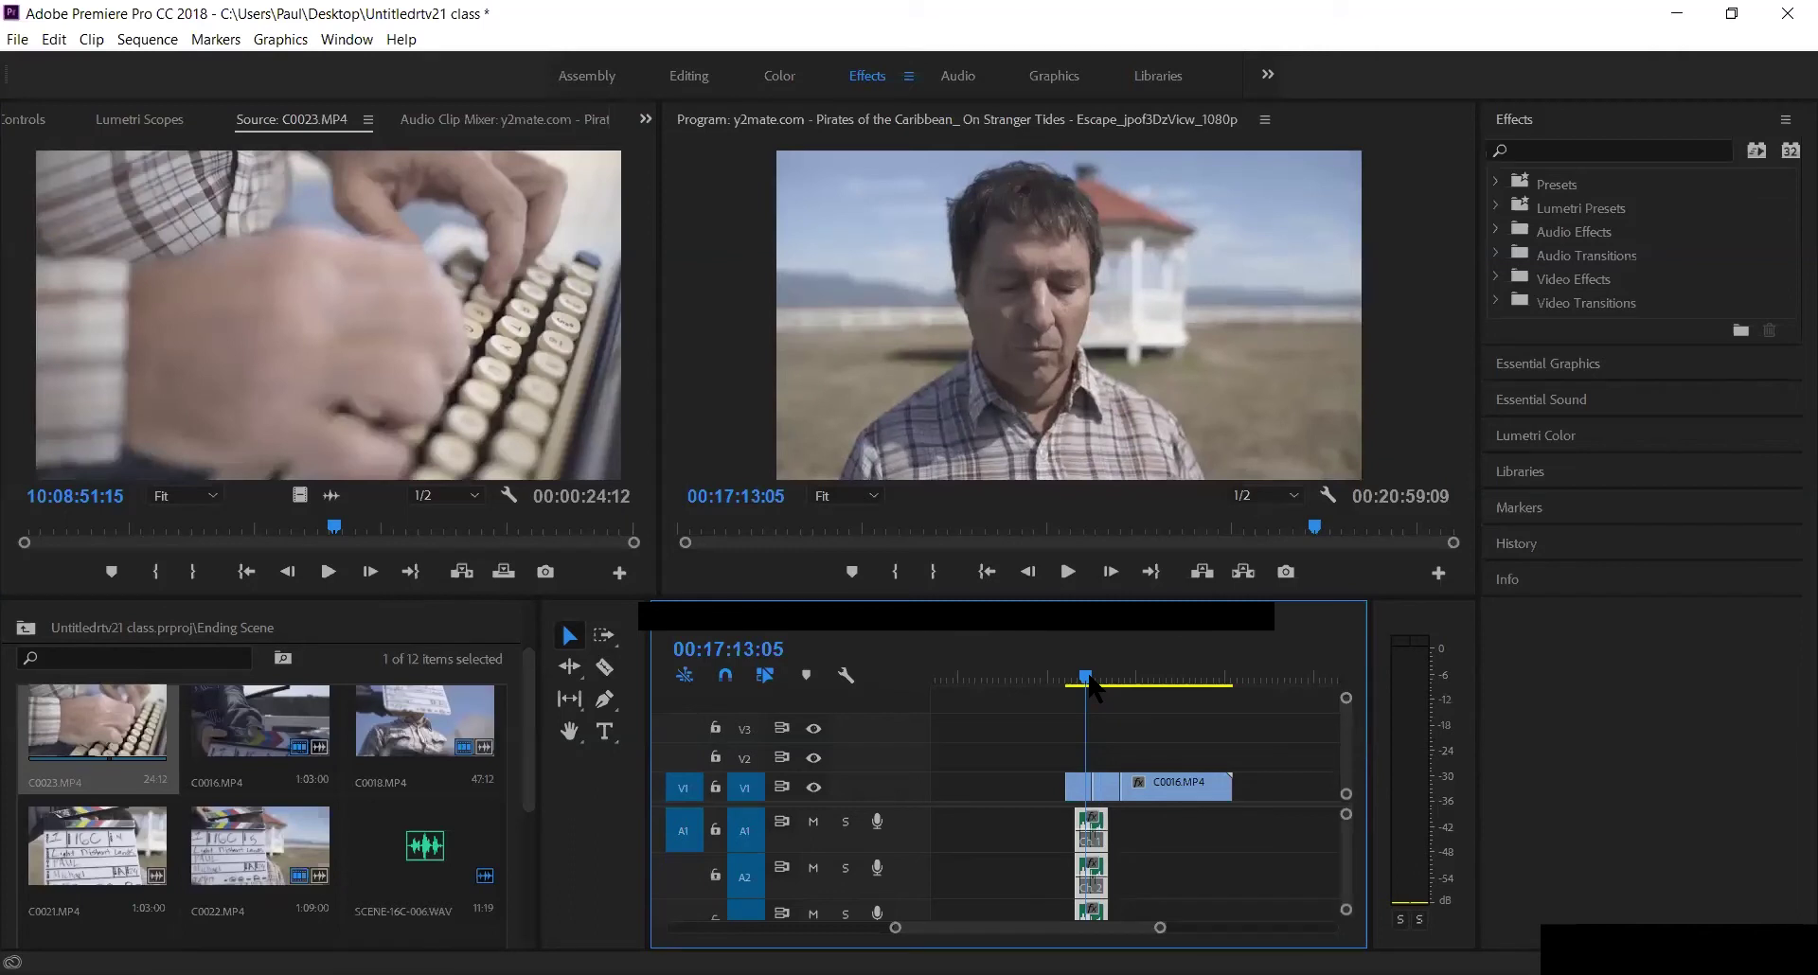
drag(1091, 689, 1103, 690)
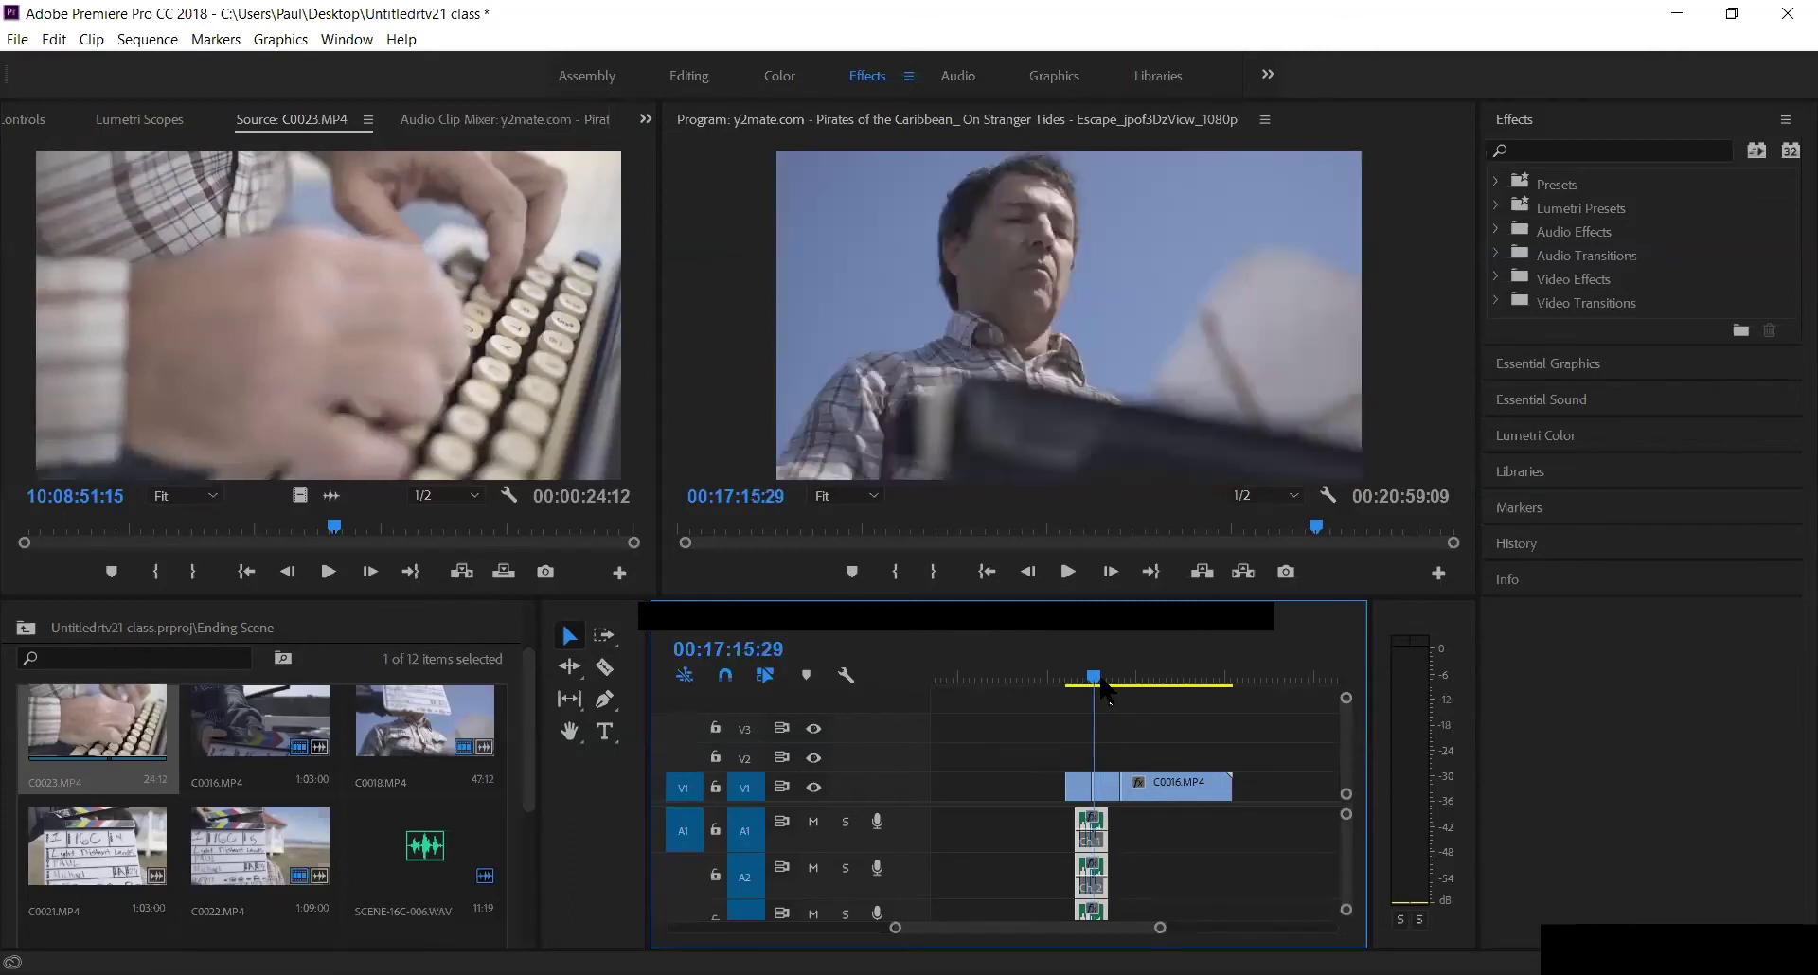
key(space)
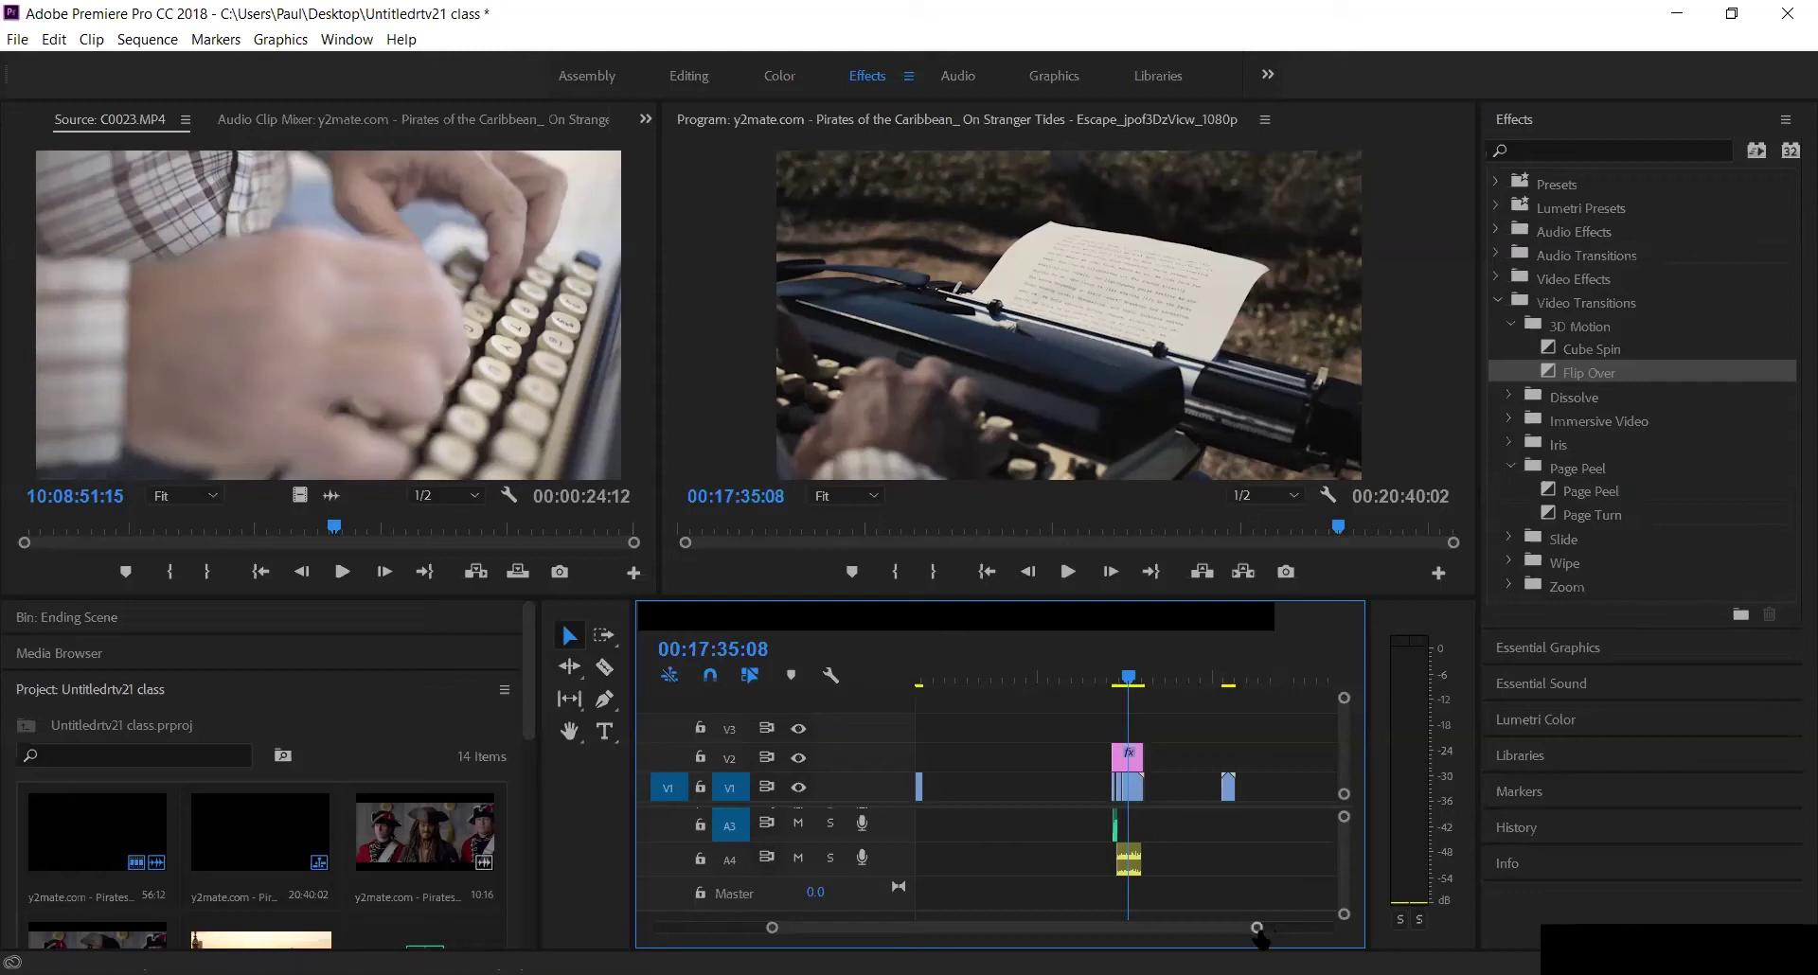
key(equal)
key(equal)
key(equal)
key(equal)
key(minus)
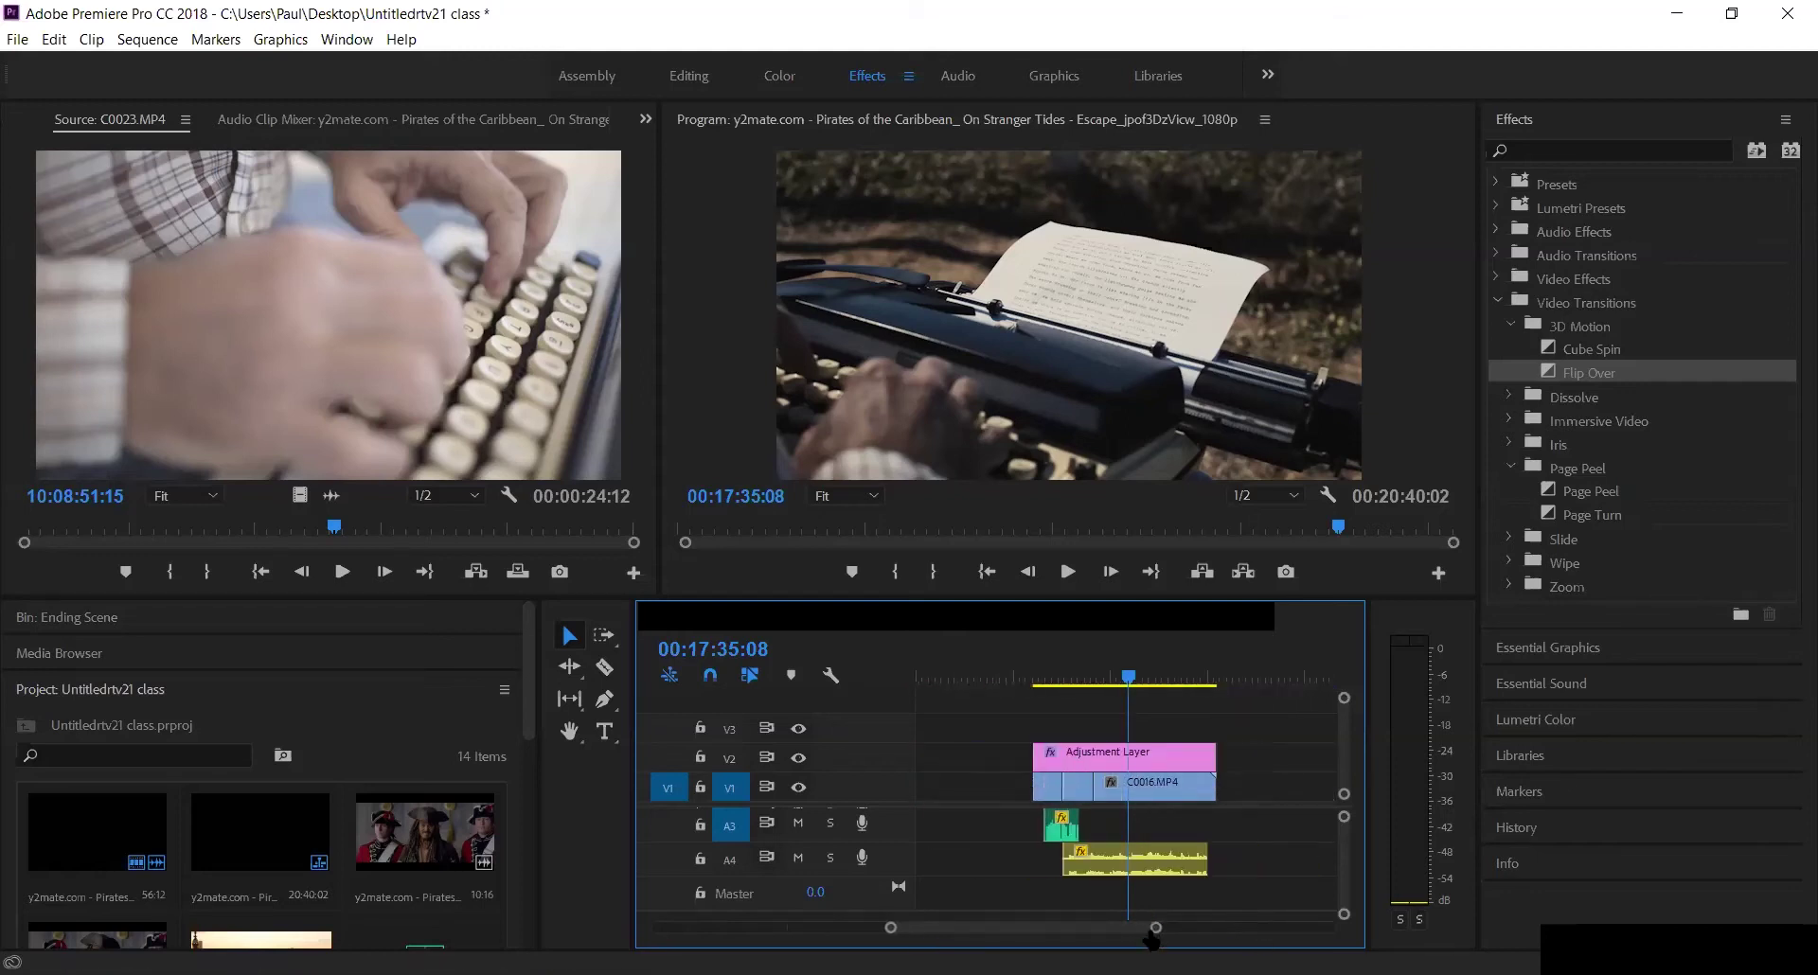
drag(1027, 678, 1114, 657)
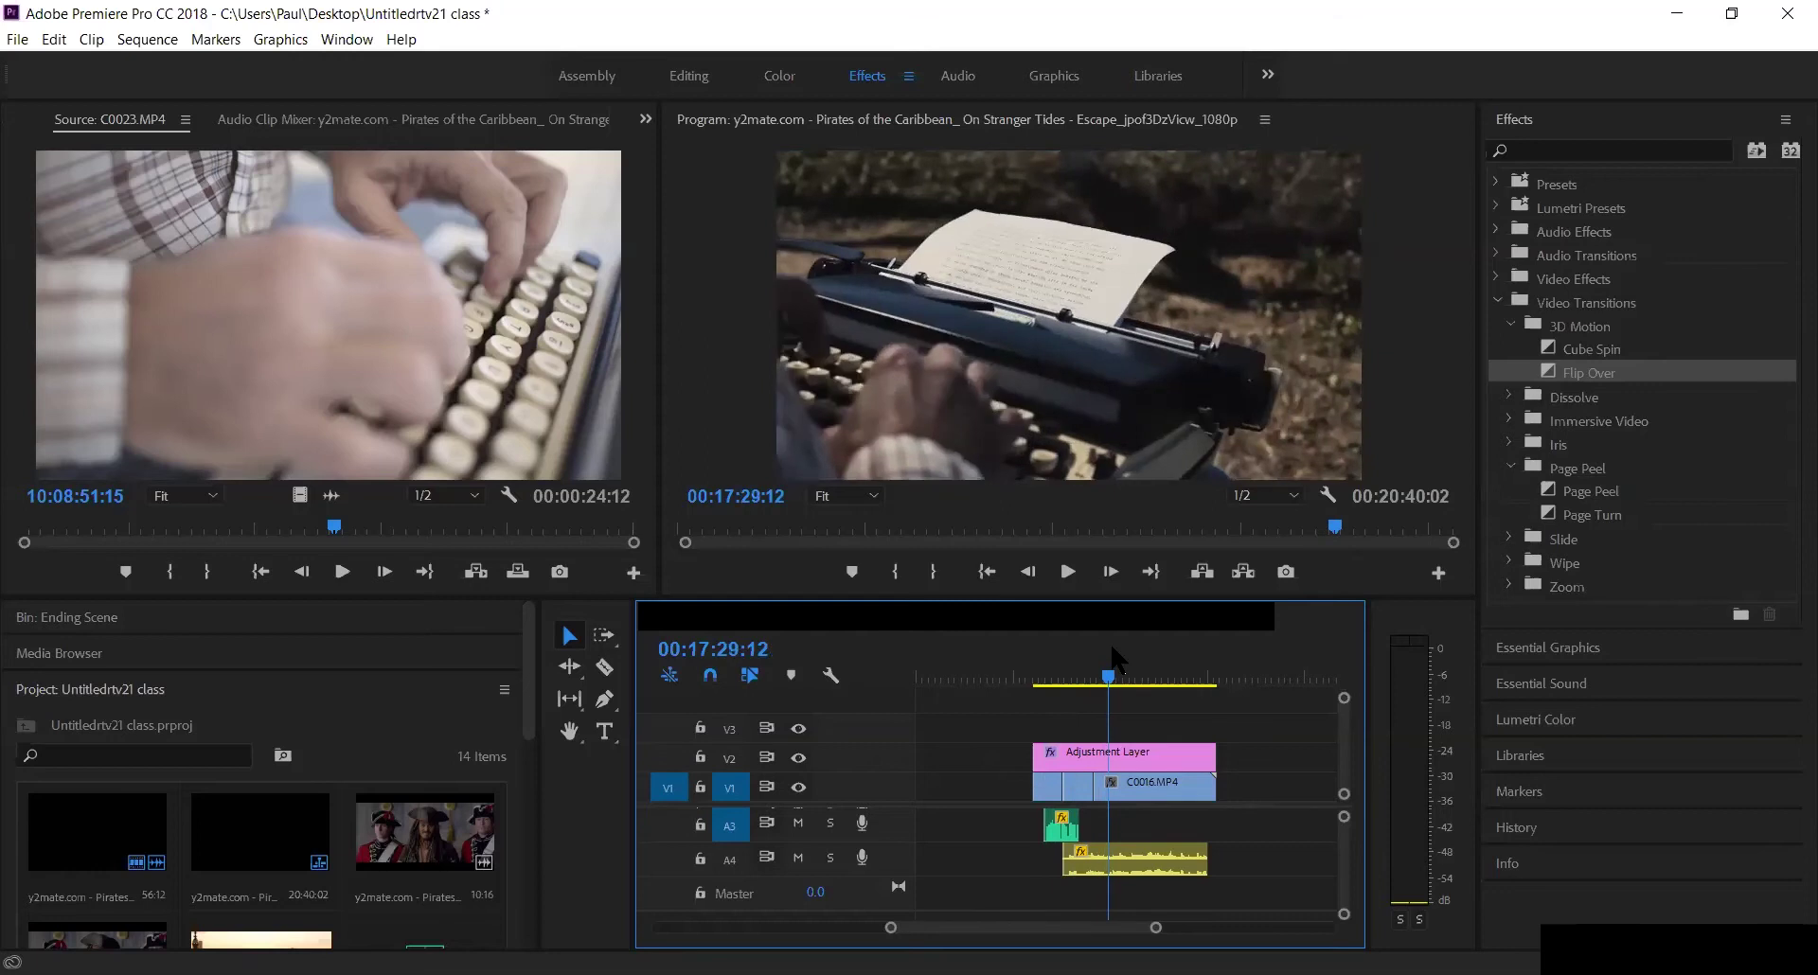
mouse_move(1115, 658)
mouse_down()
mouse_move(1139, 668)
mouse_move(1048, 698)
mouse_move(1087, 677)
mouse_up()
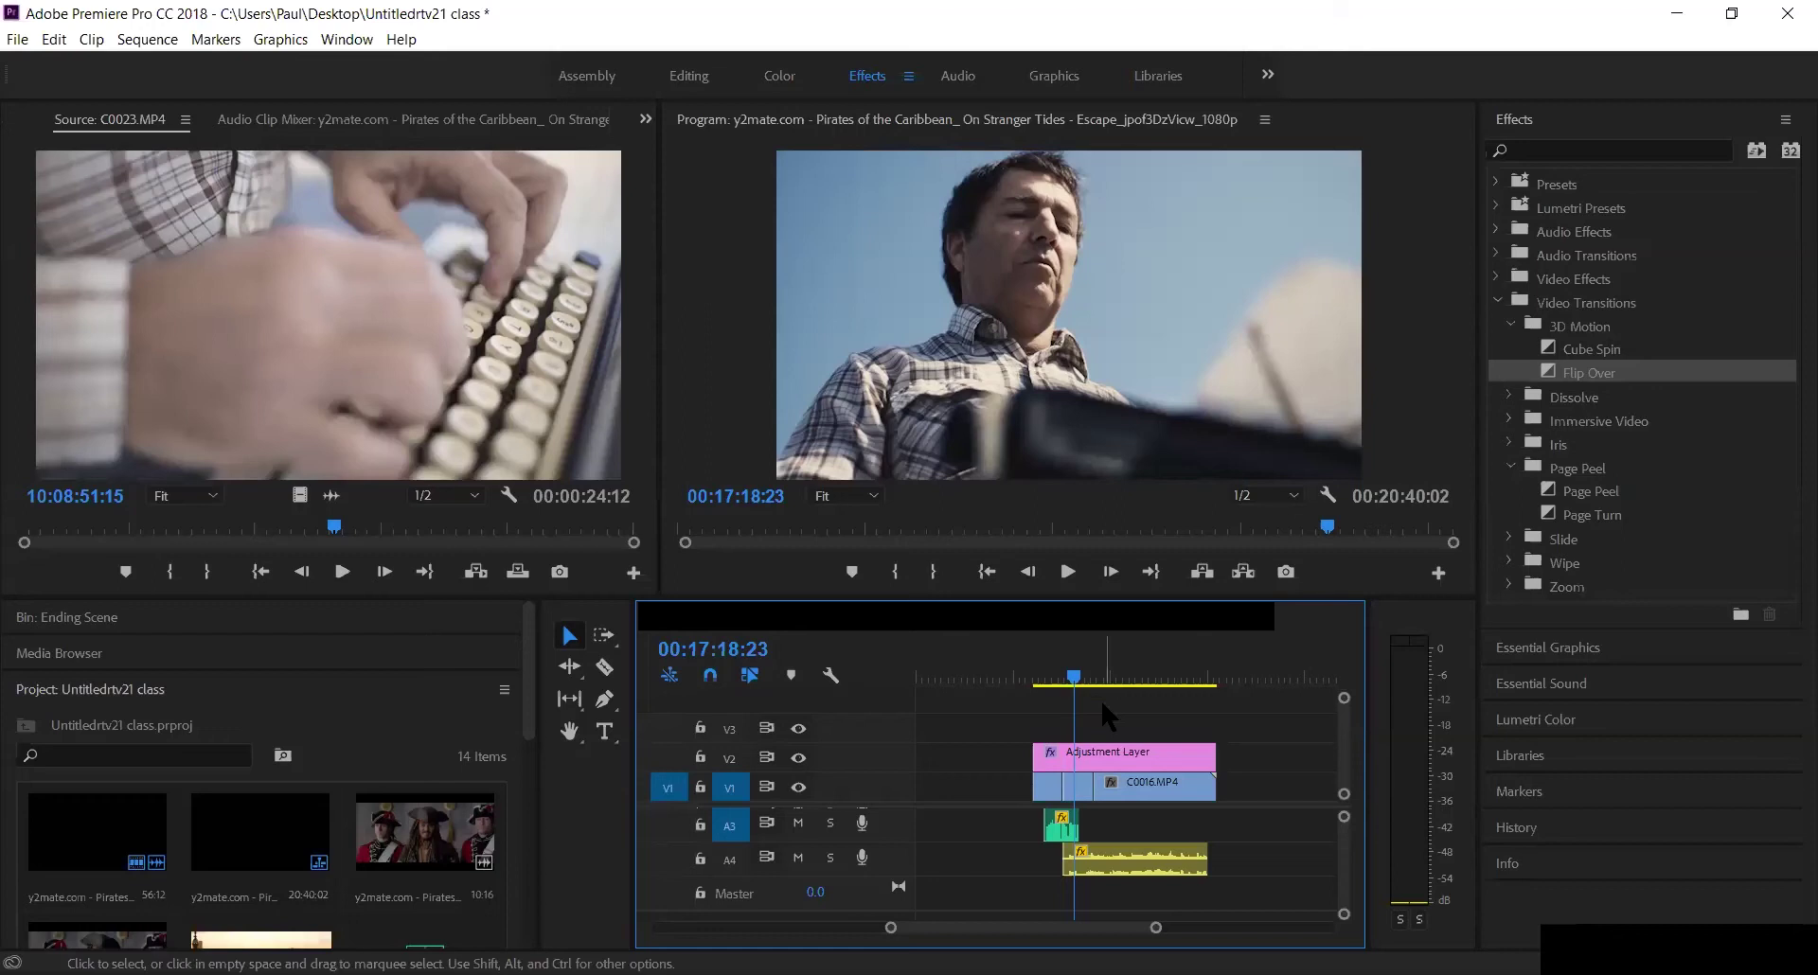
drag(1088, 677, 1216, 677)
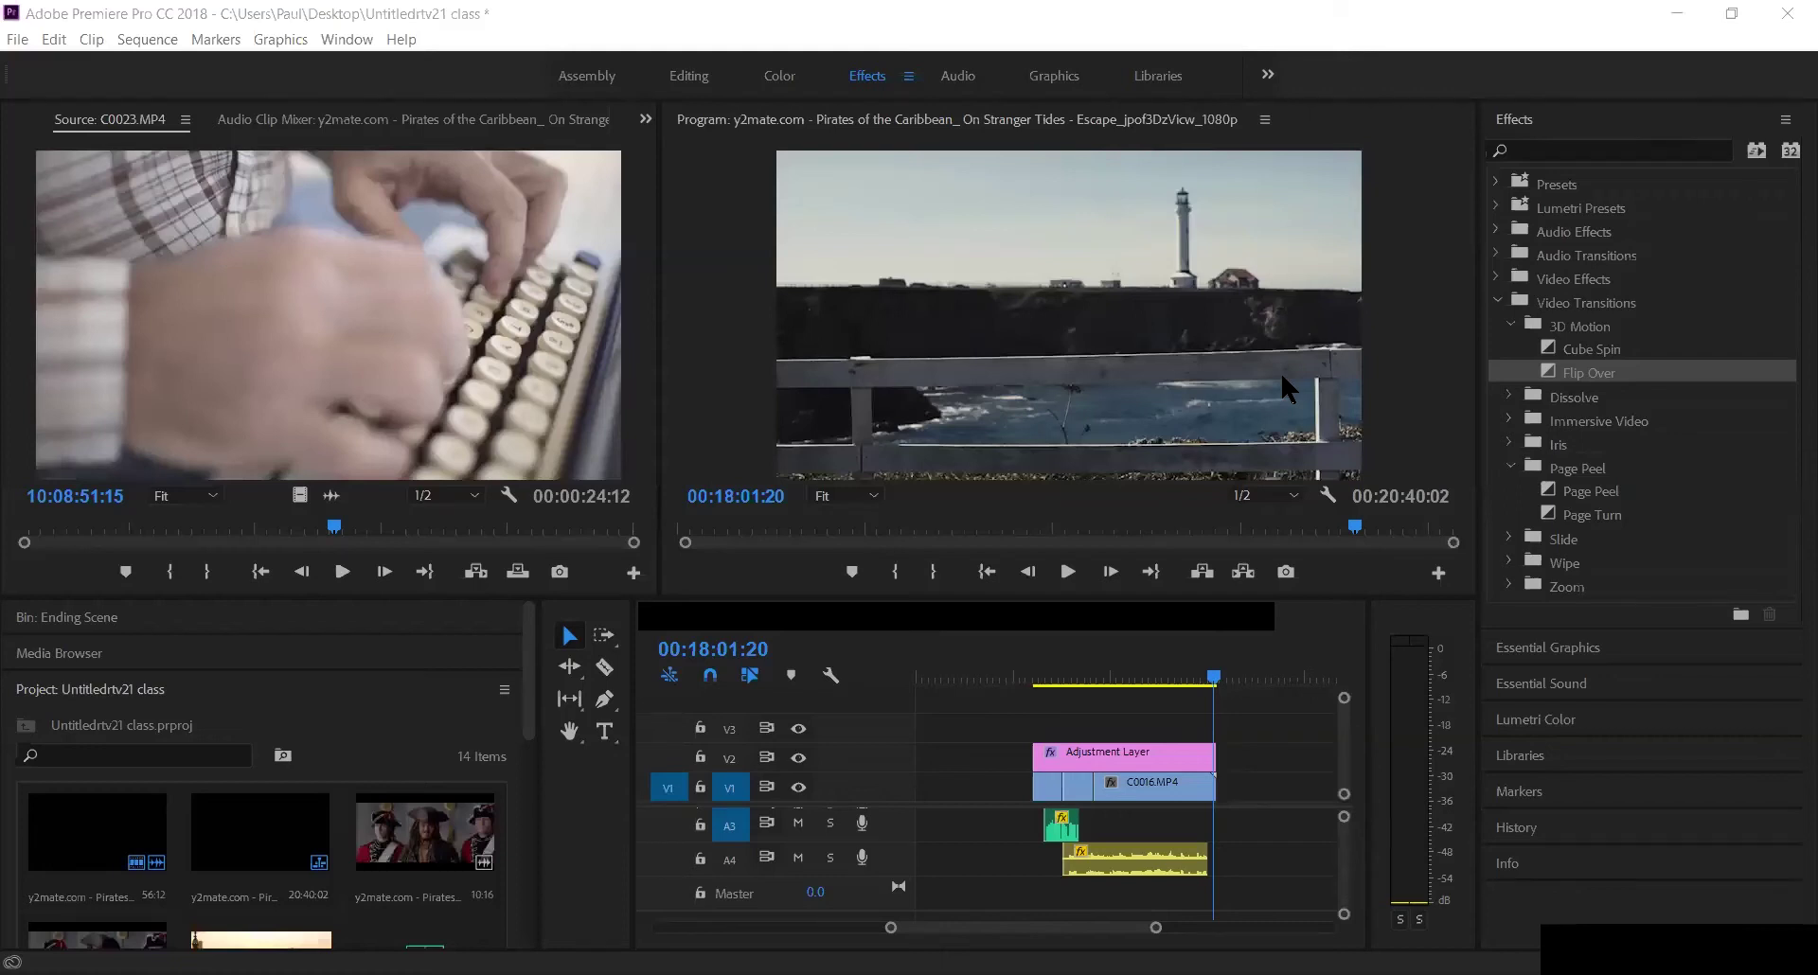
Step: Add the C0020 gazebo shot to V1 after the opening close-ups, then rezoom the timeline
drag(1280, 369, 1229, 791)
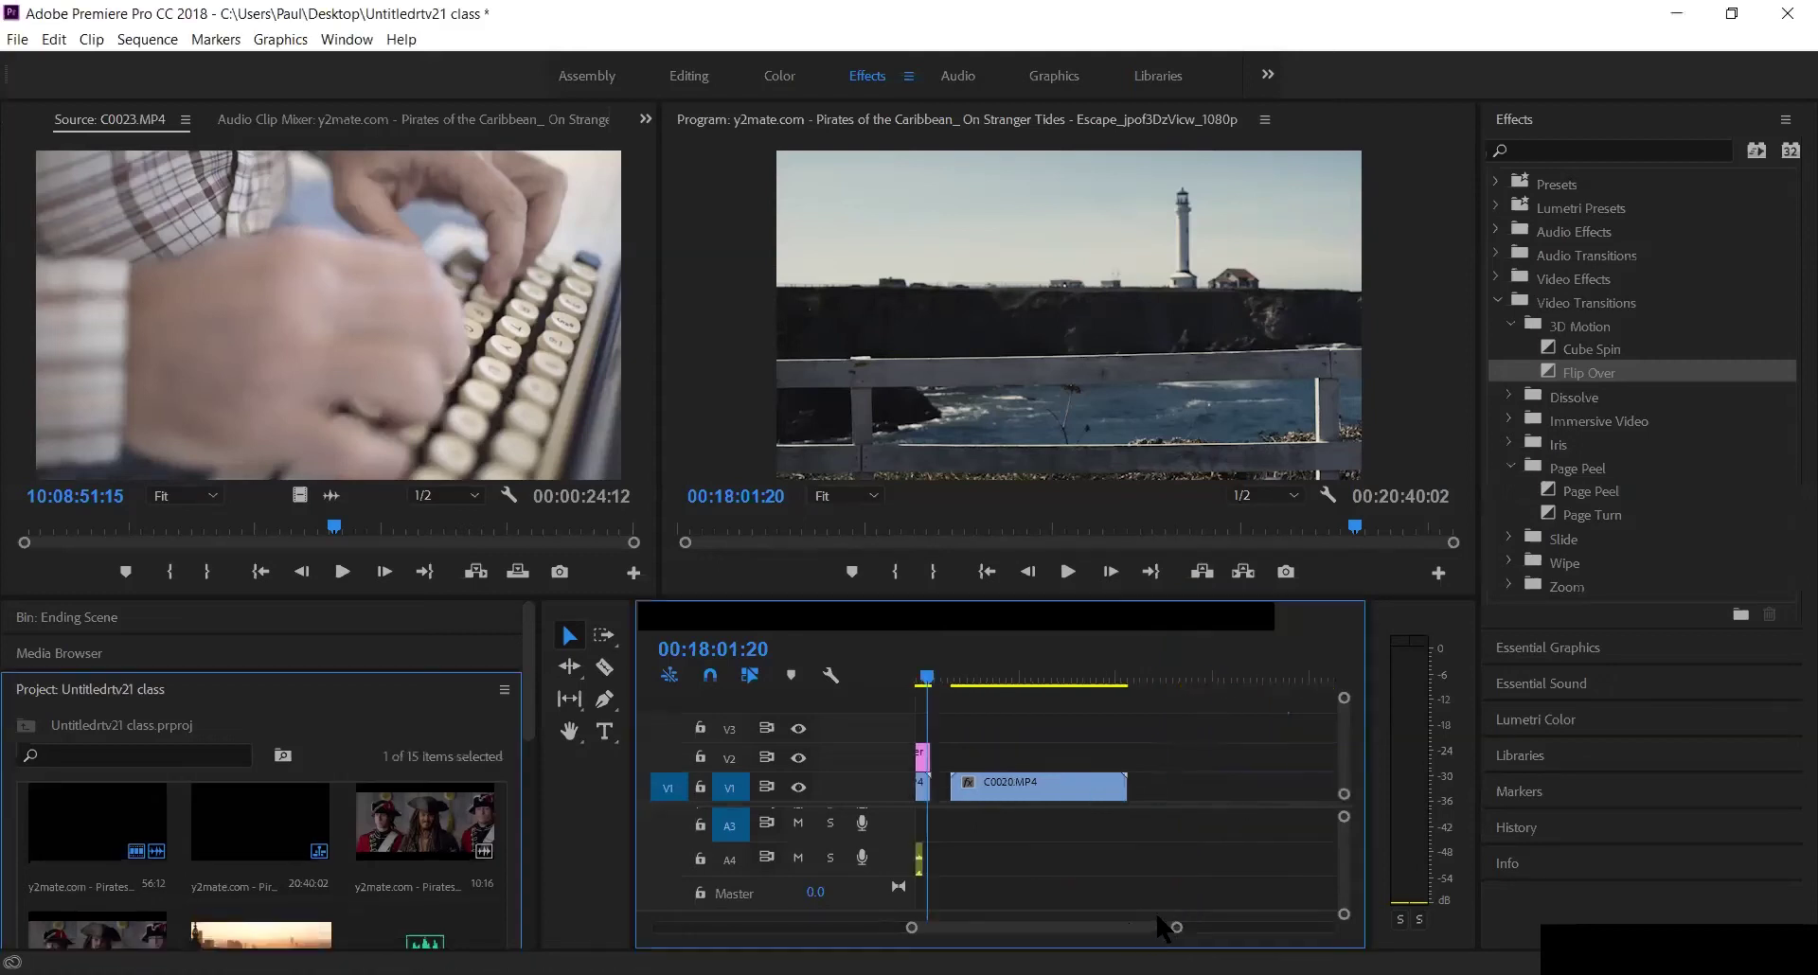
click(983, 680)
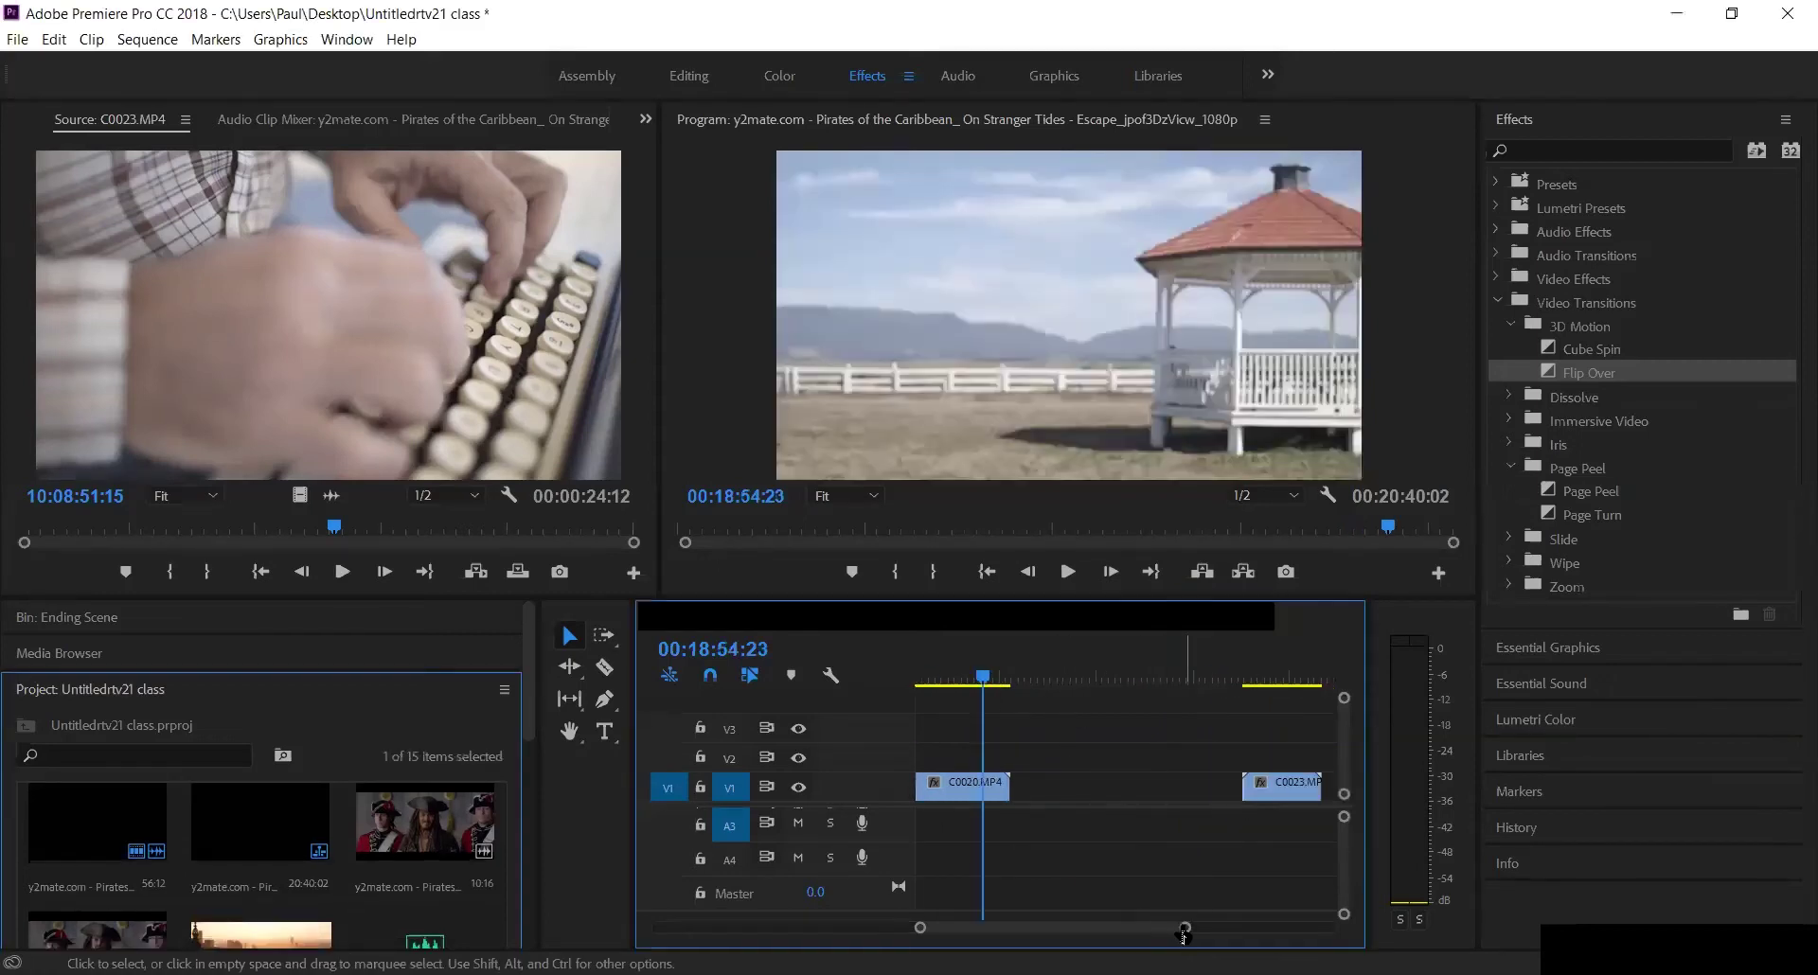
drag(1188, 926, 1246, 923)
drag(1128, 680, 1097, 677)
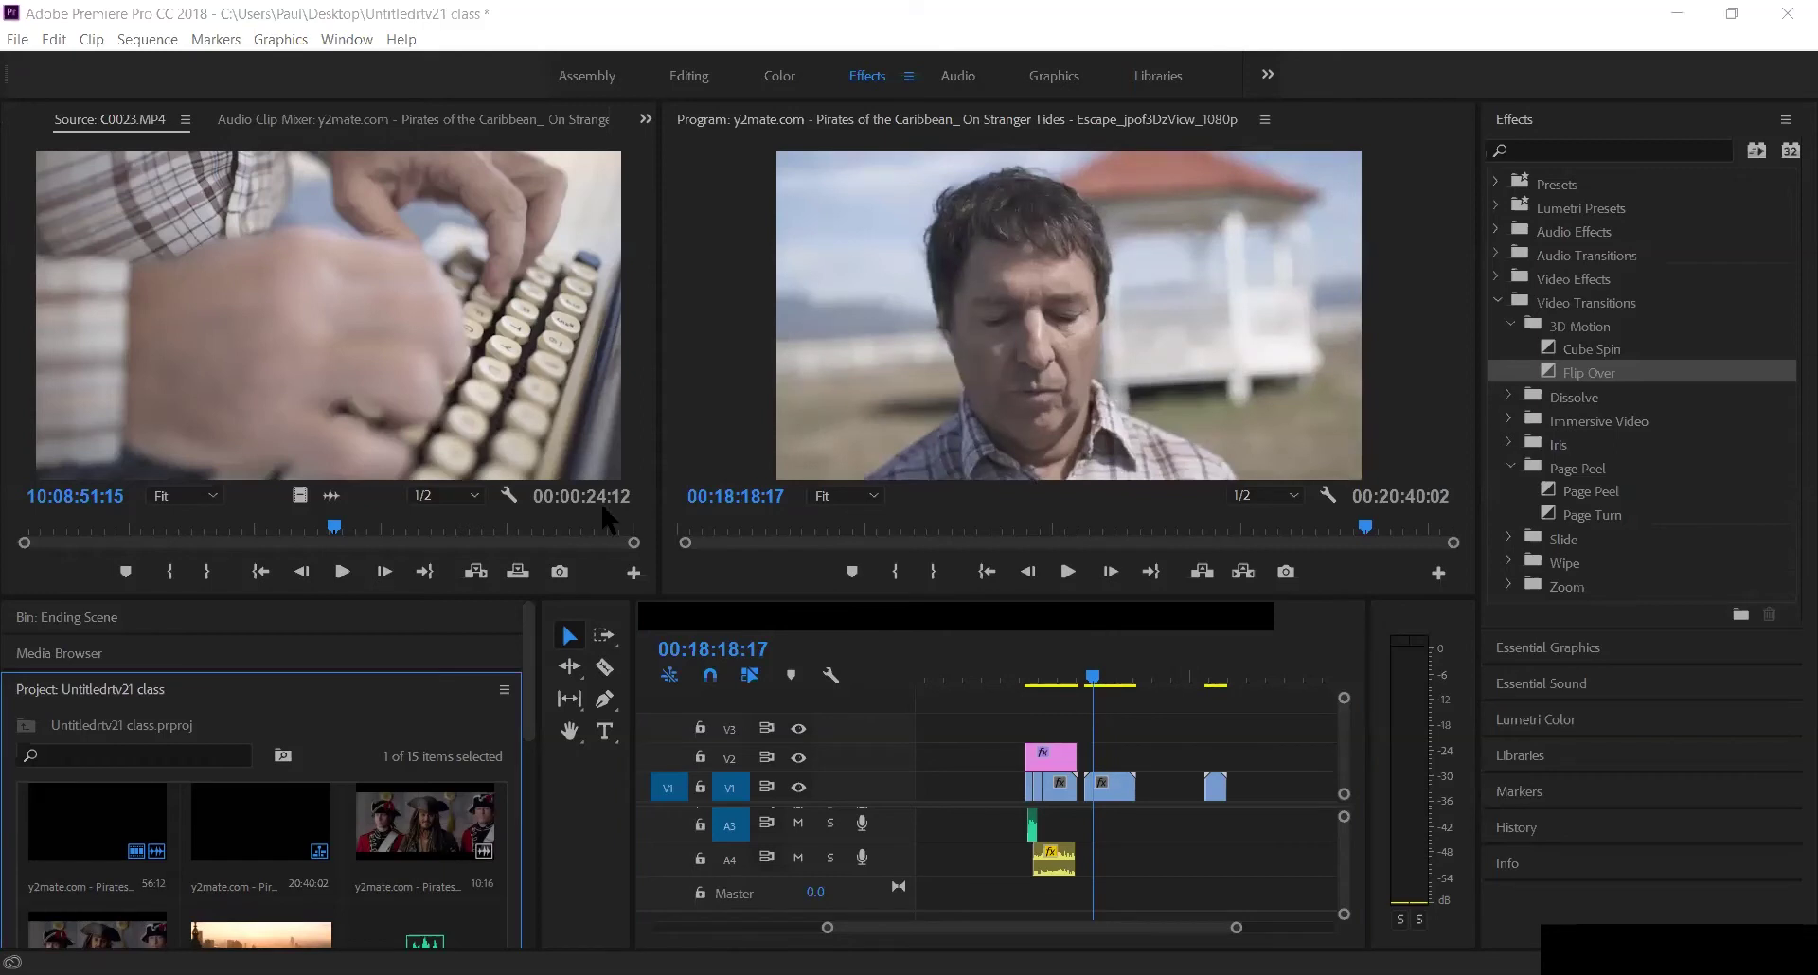
Step: Drop two more B-roll shots, including the rocky-shore waves, onto V1 and review them
drag(606, 518, 1161, 781)
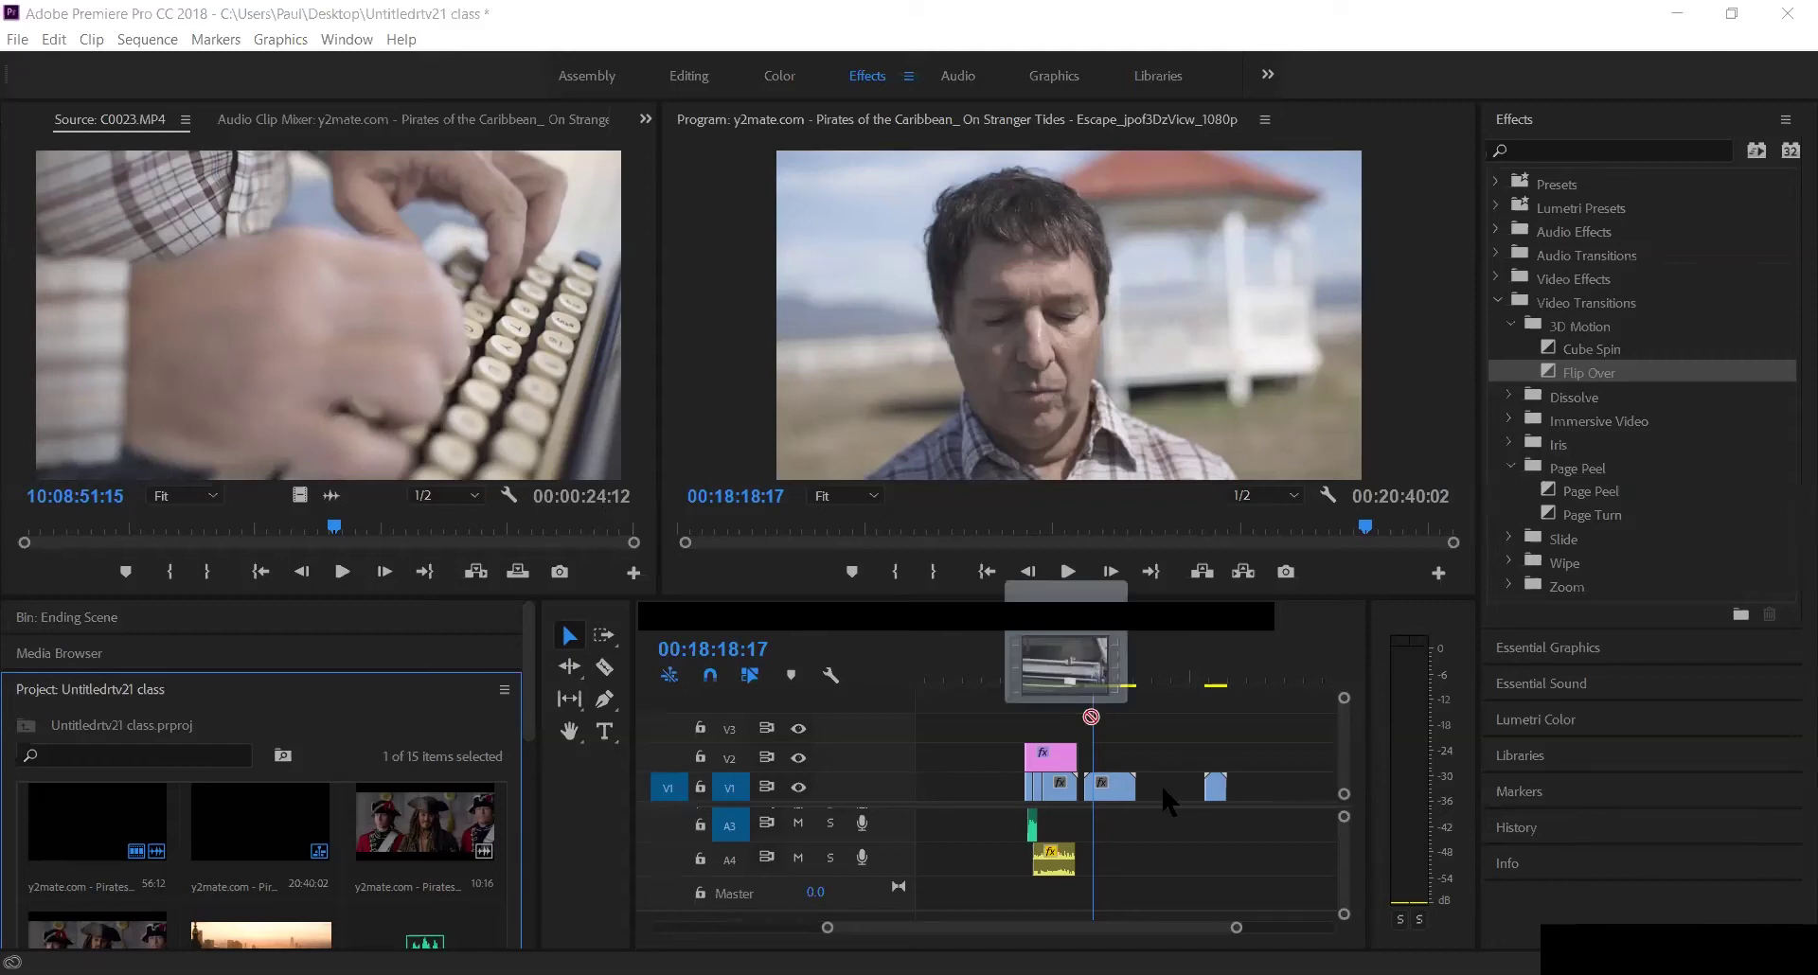
drag(1161, 781, 1161, 781)
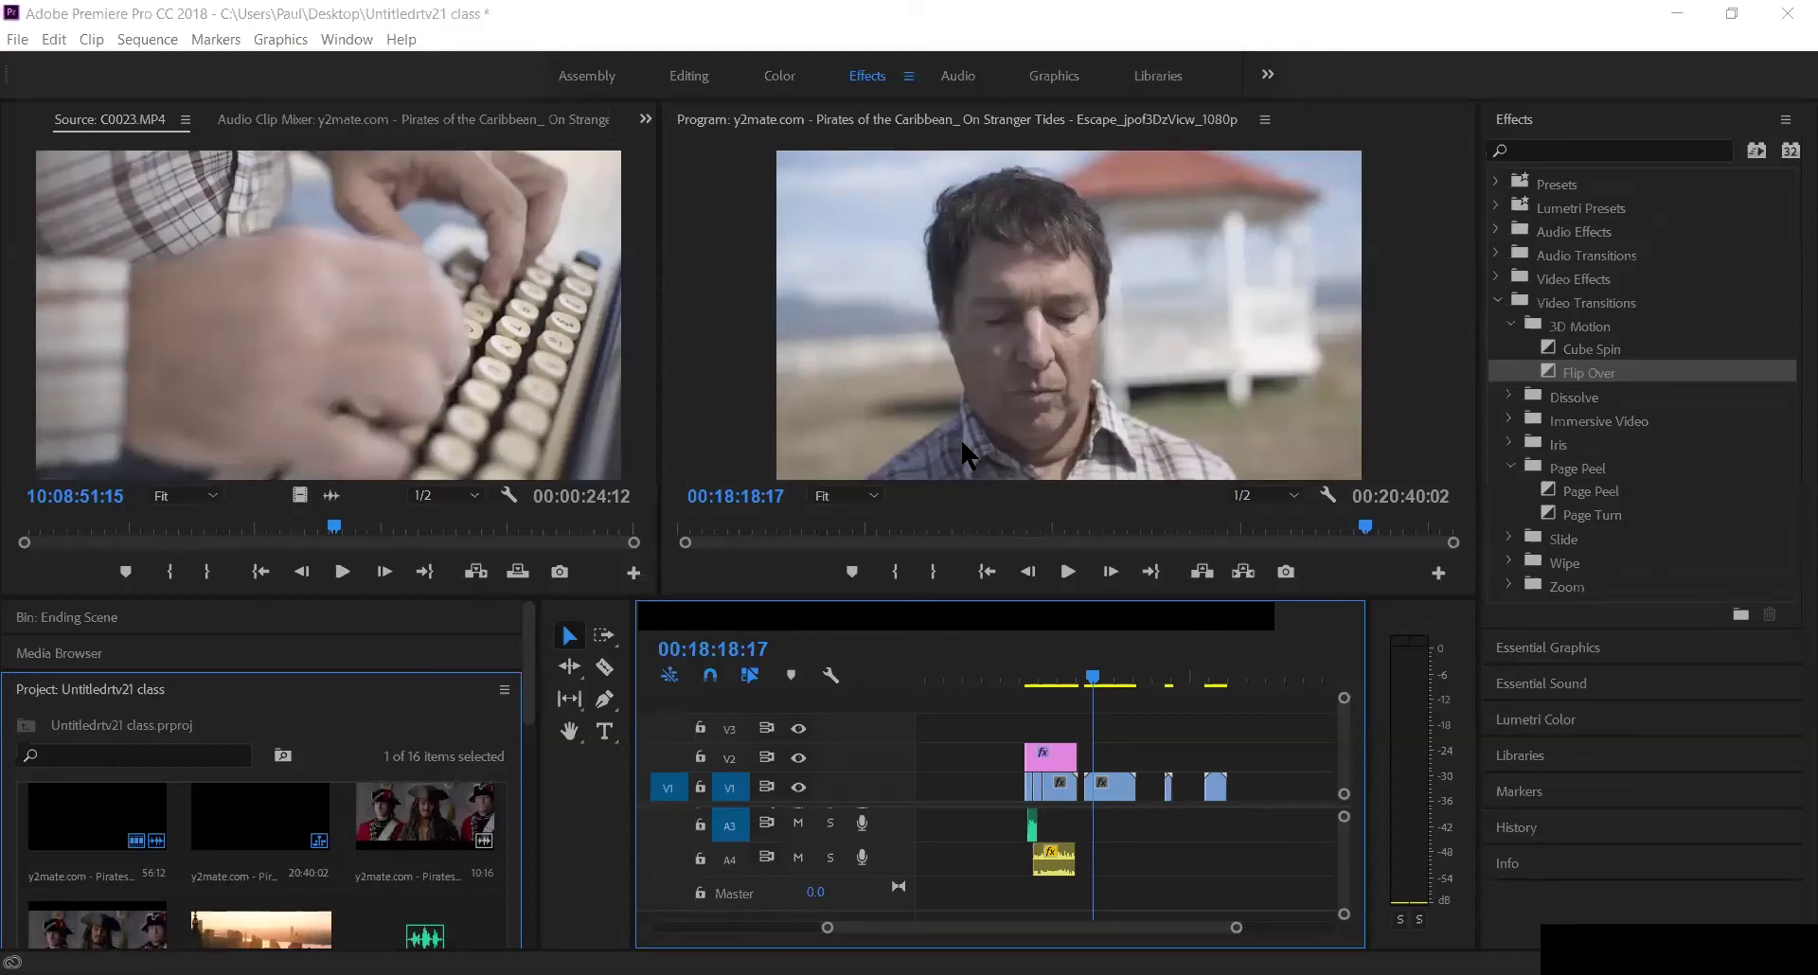
drag(963, 455, 1153, 798)
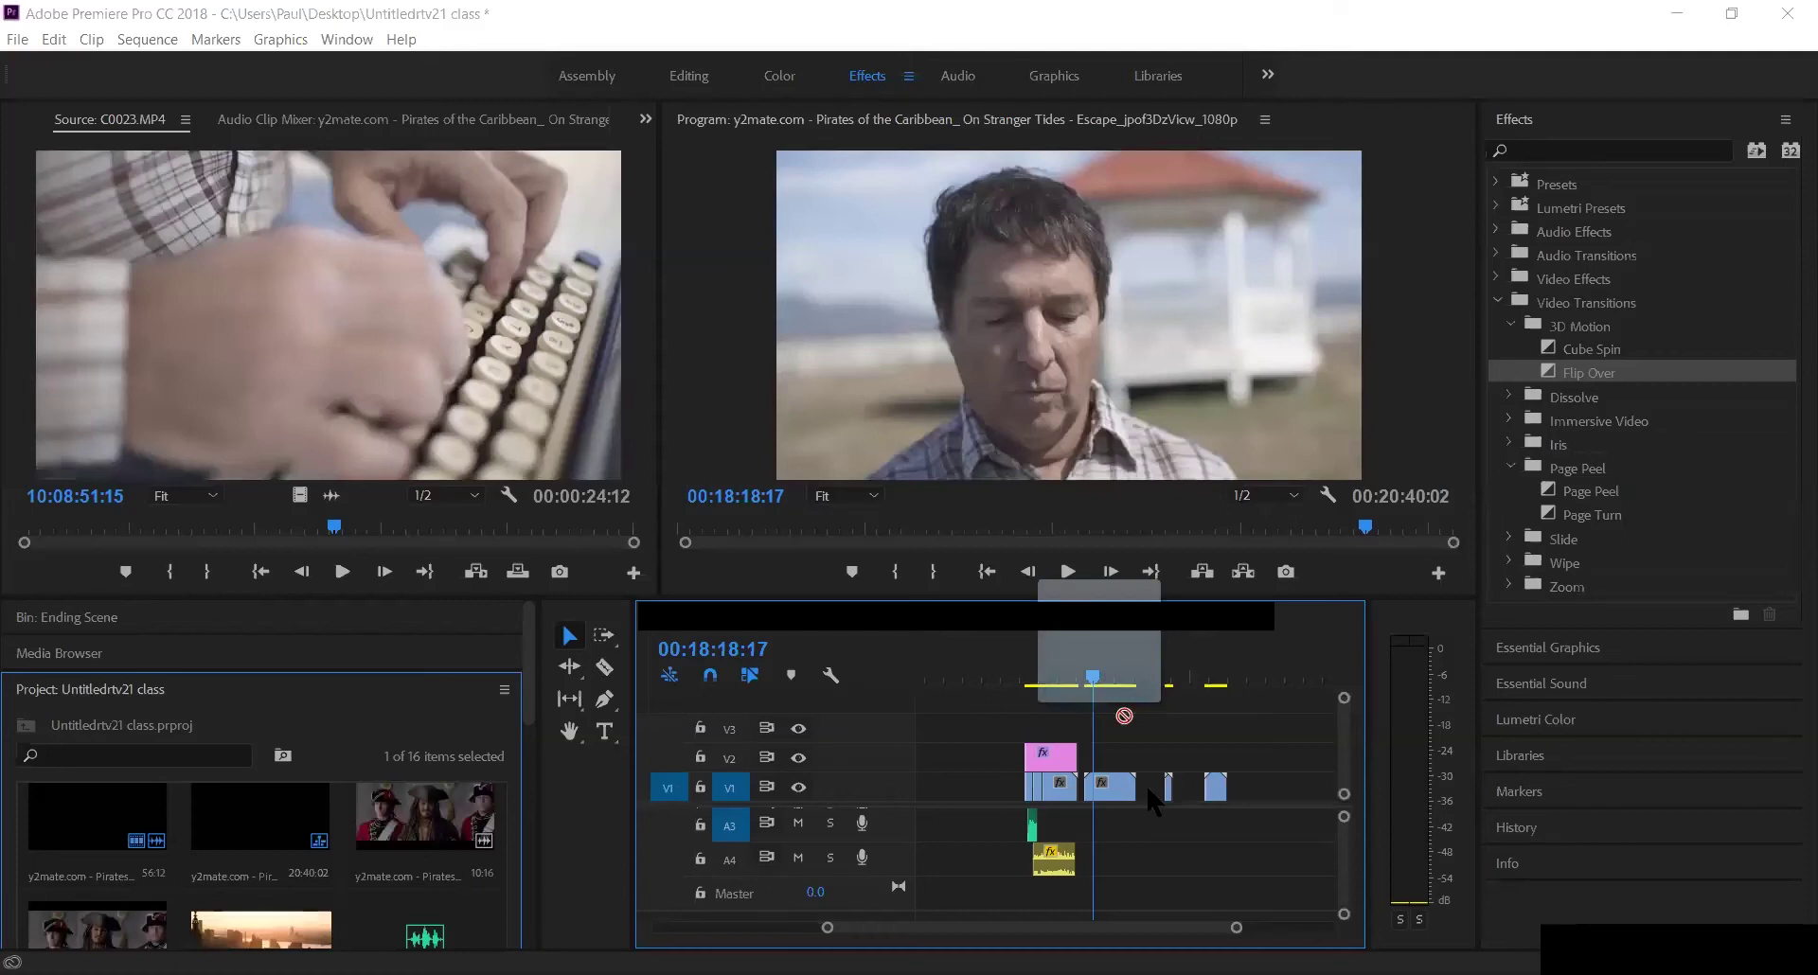
drag(1153, 798, 1148, 791)
click(1141, 674)
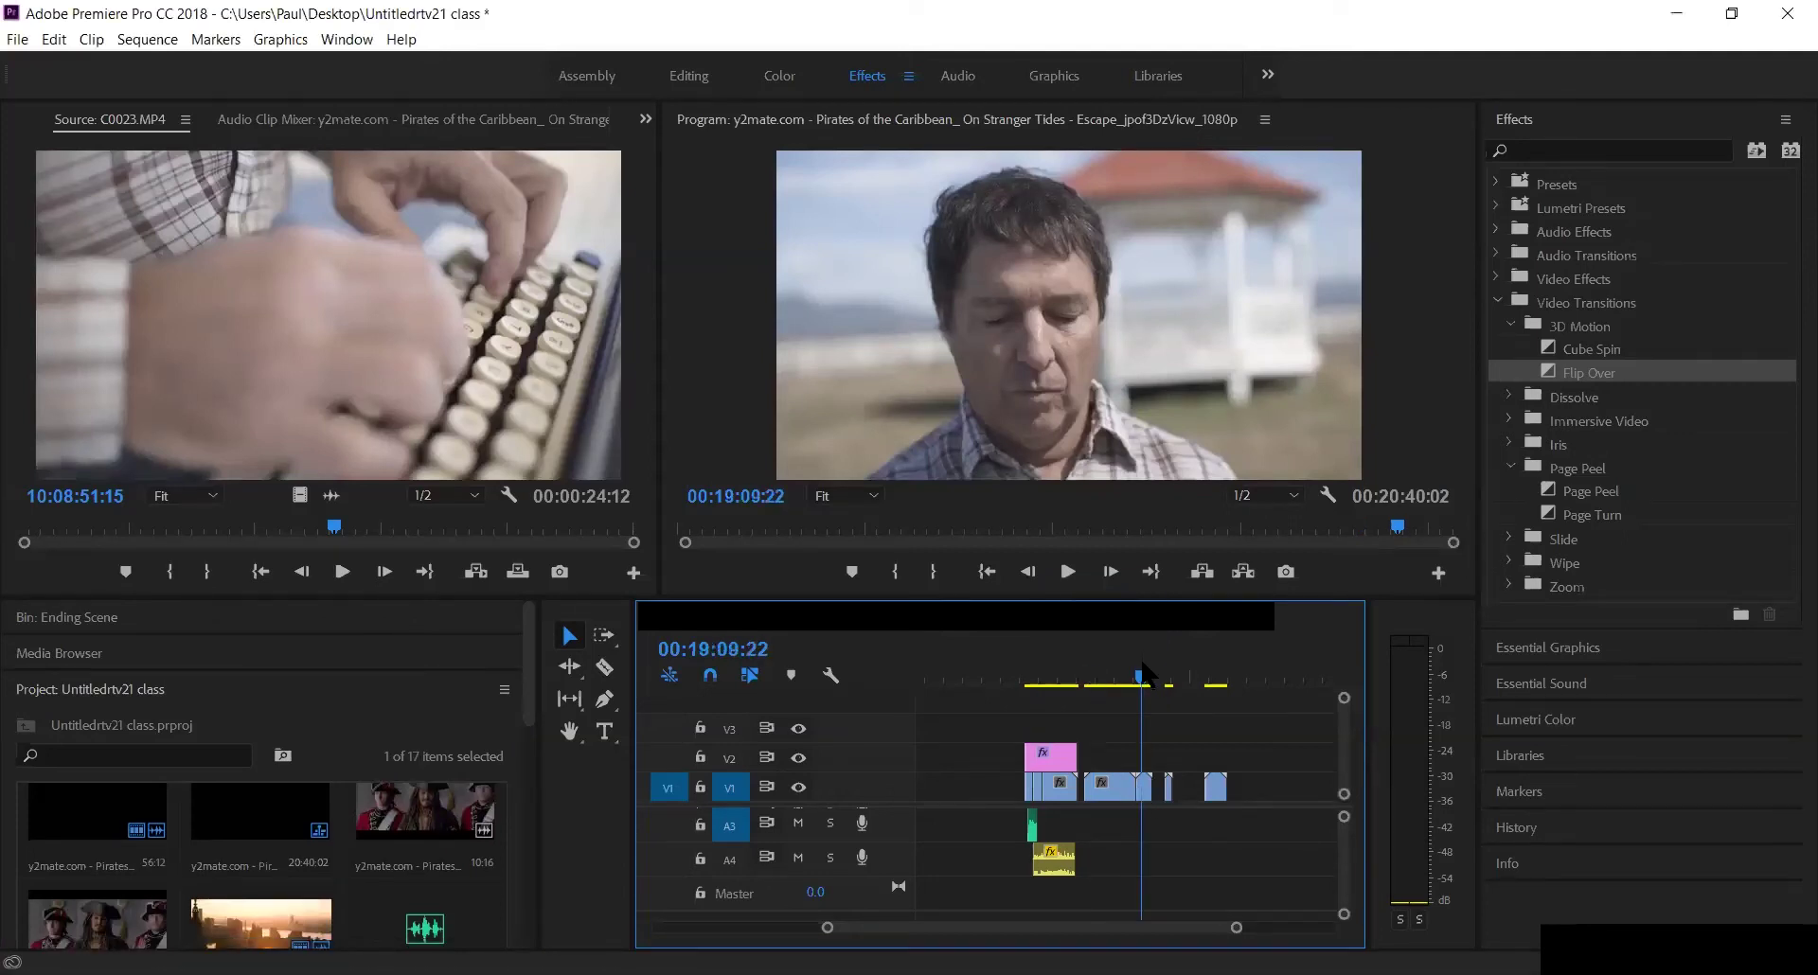
key(Up)
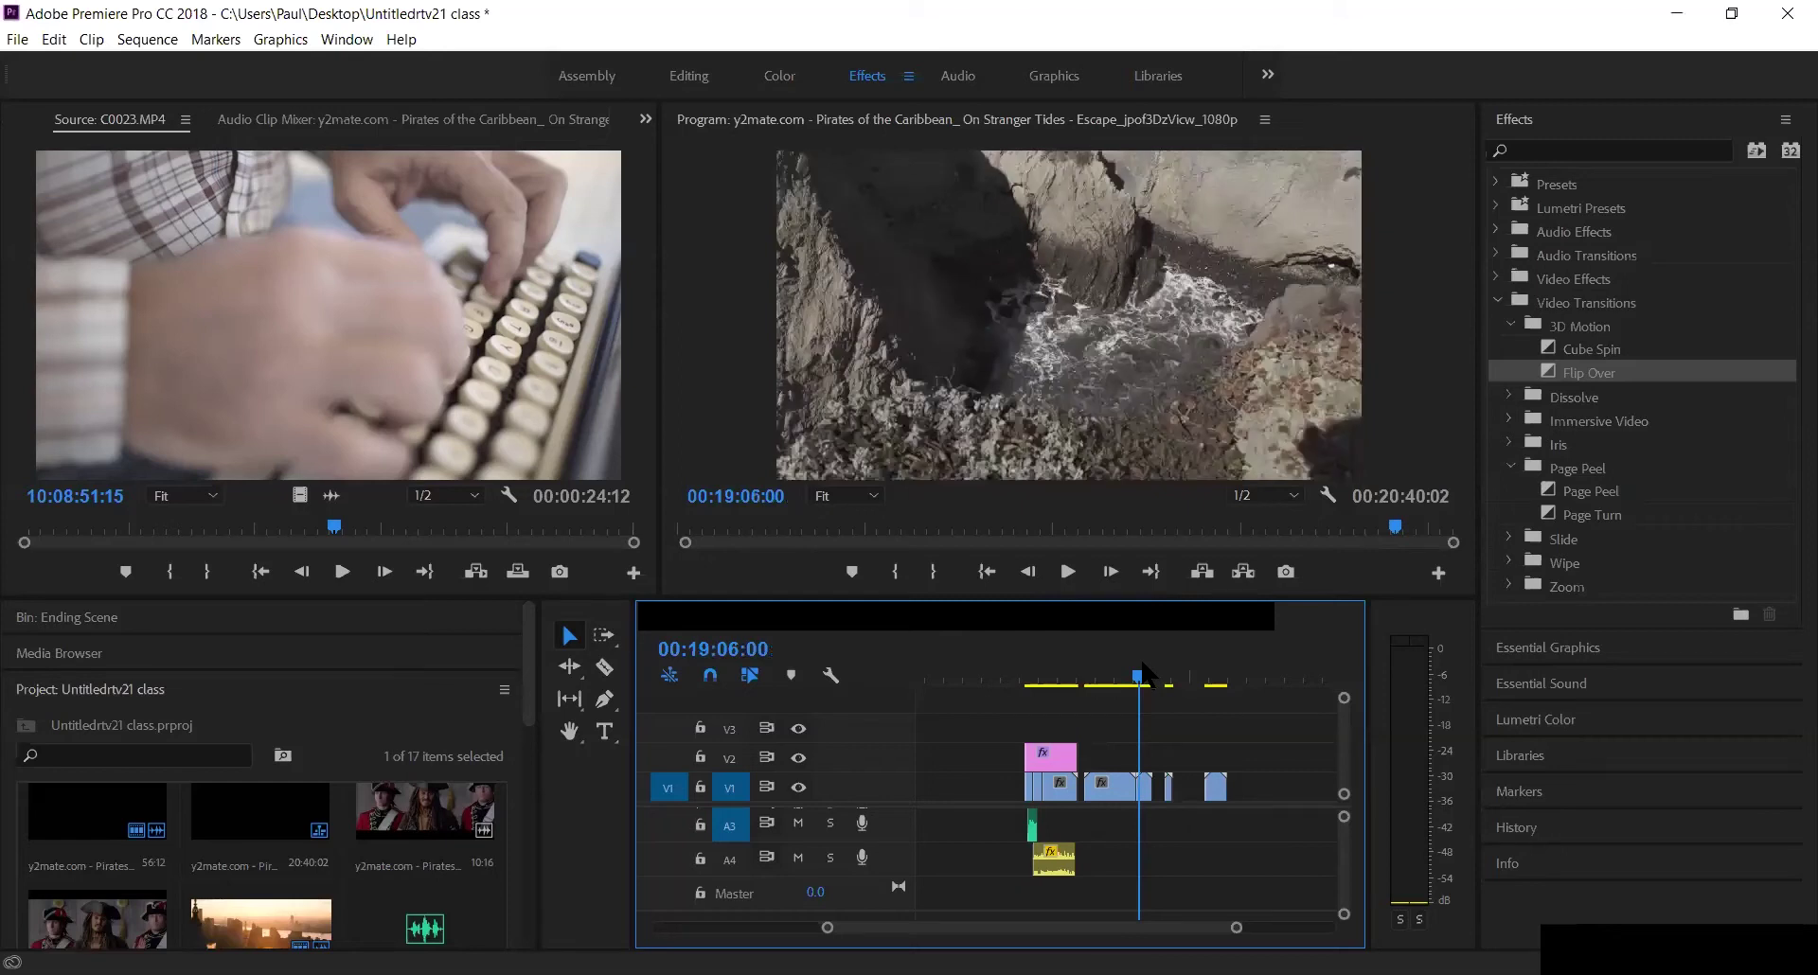
click(1142, 666)
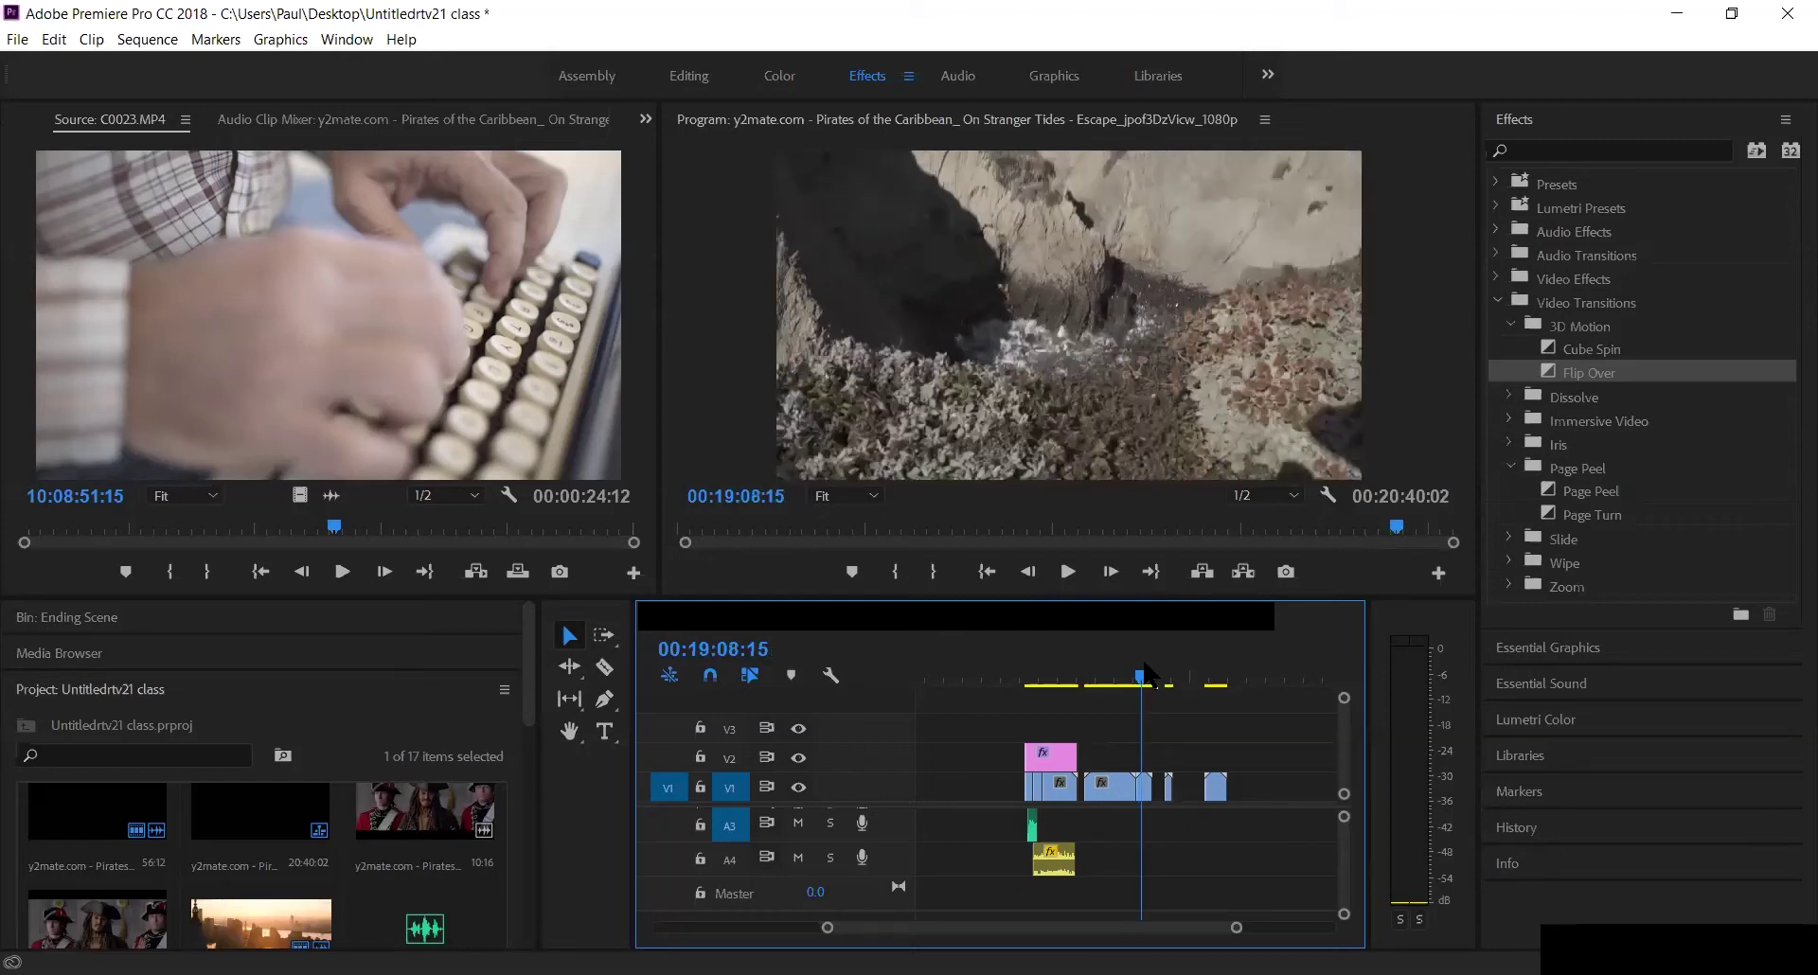
drag(1237, 927, 1191, 927)
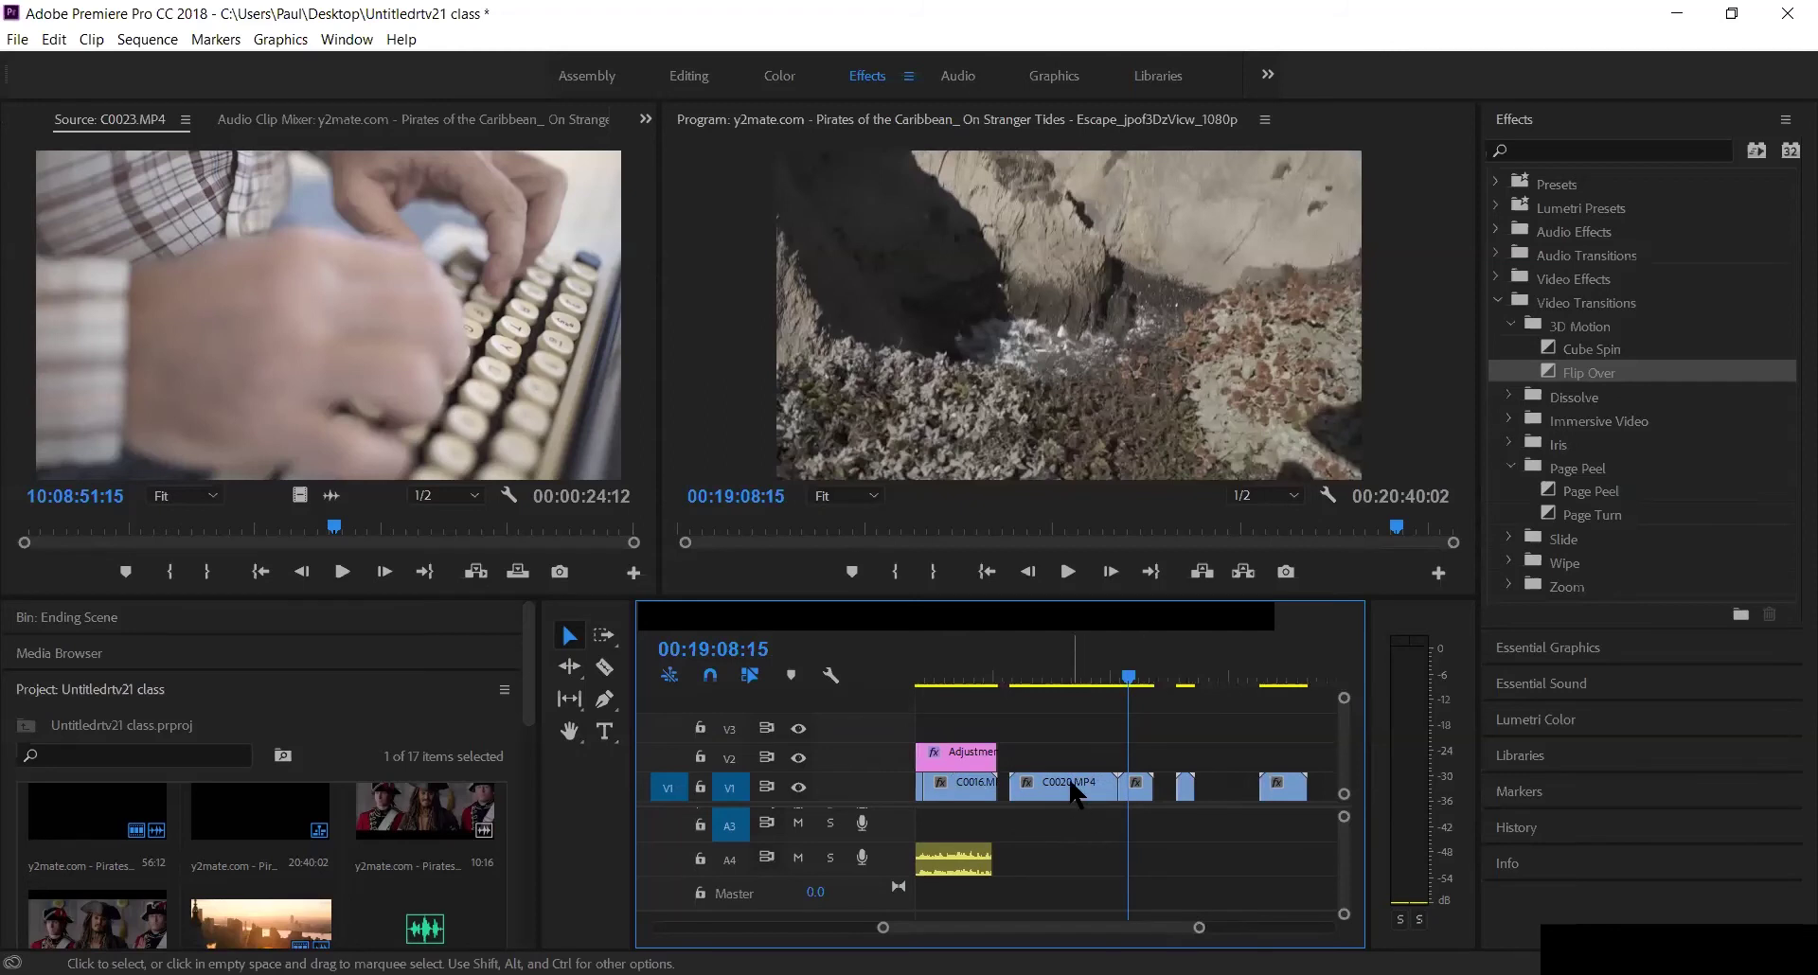
Step: Delete the short clip between C0016 and C0020 on V1
mouse_move(1072, 791)
mouse_down()
mouse_move(1134, 807)
mouse_move(1015, 786)
mouse_move(1089, 789)
mouse_up()
click(1012, 674)
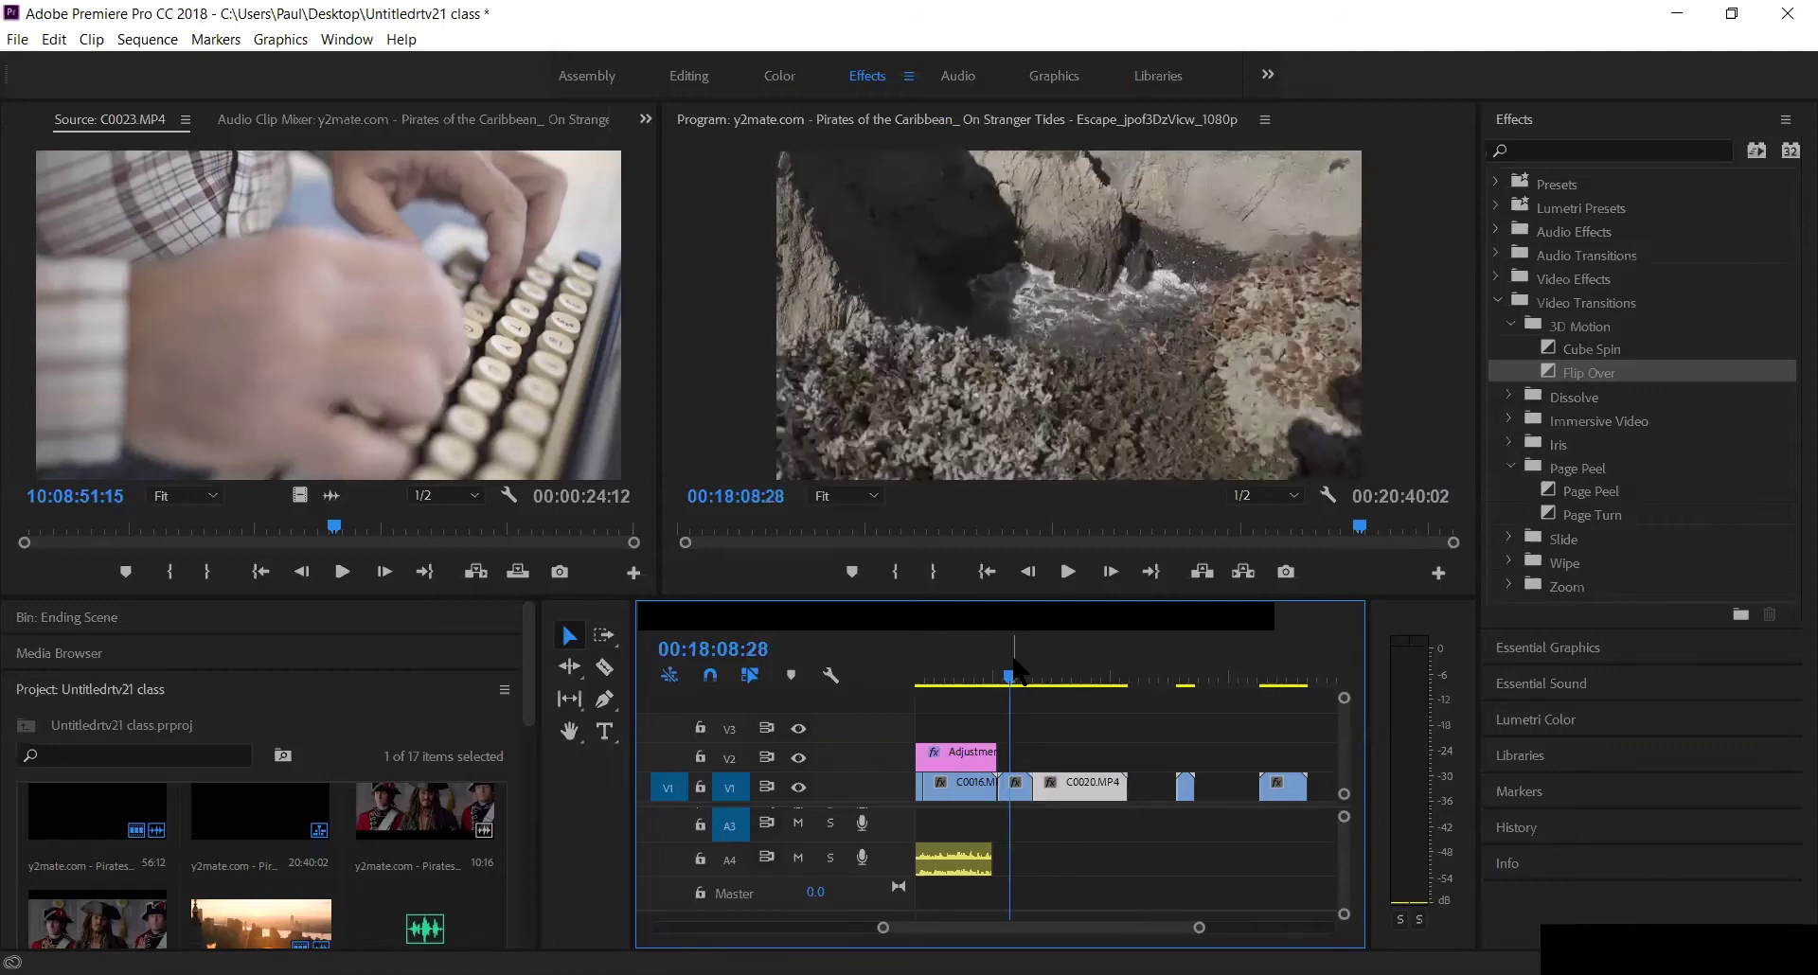
drag(1013, 672, 1008, 674)
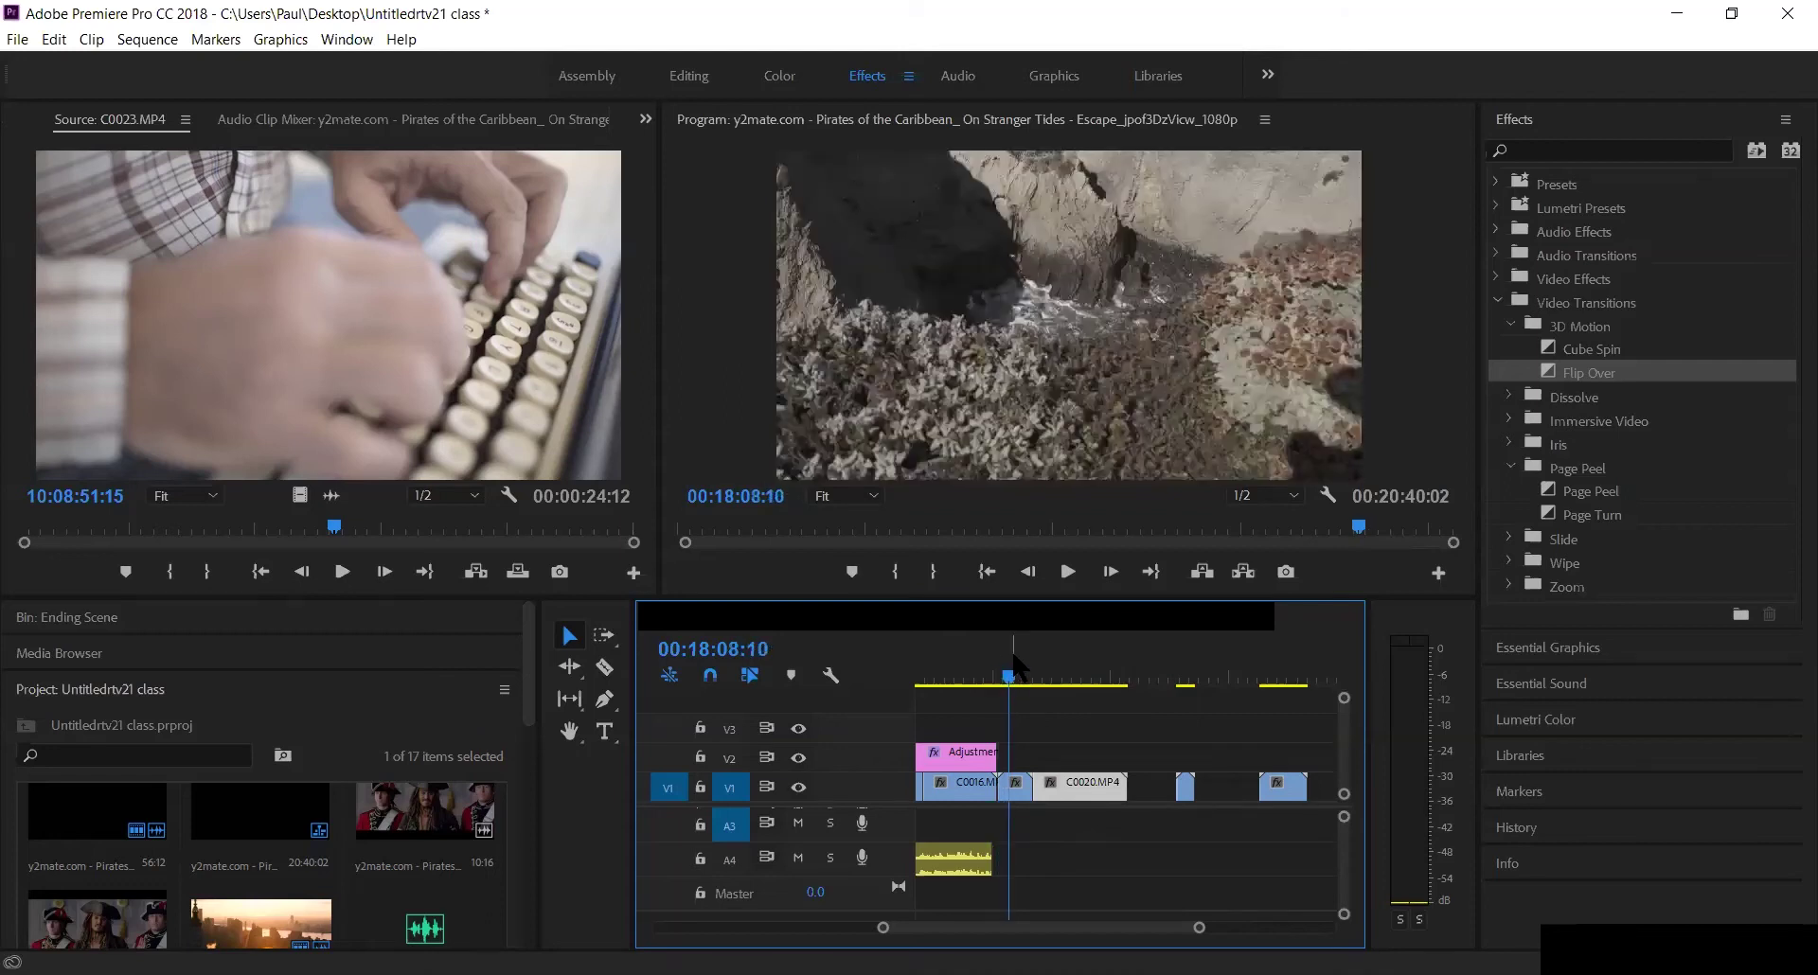
click(1016, 796)
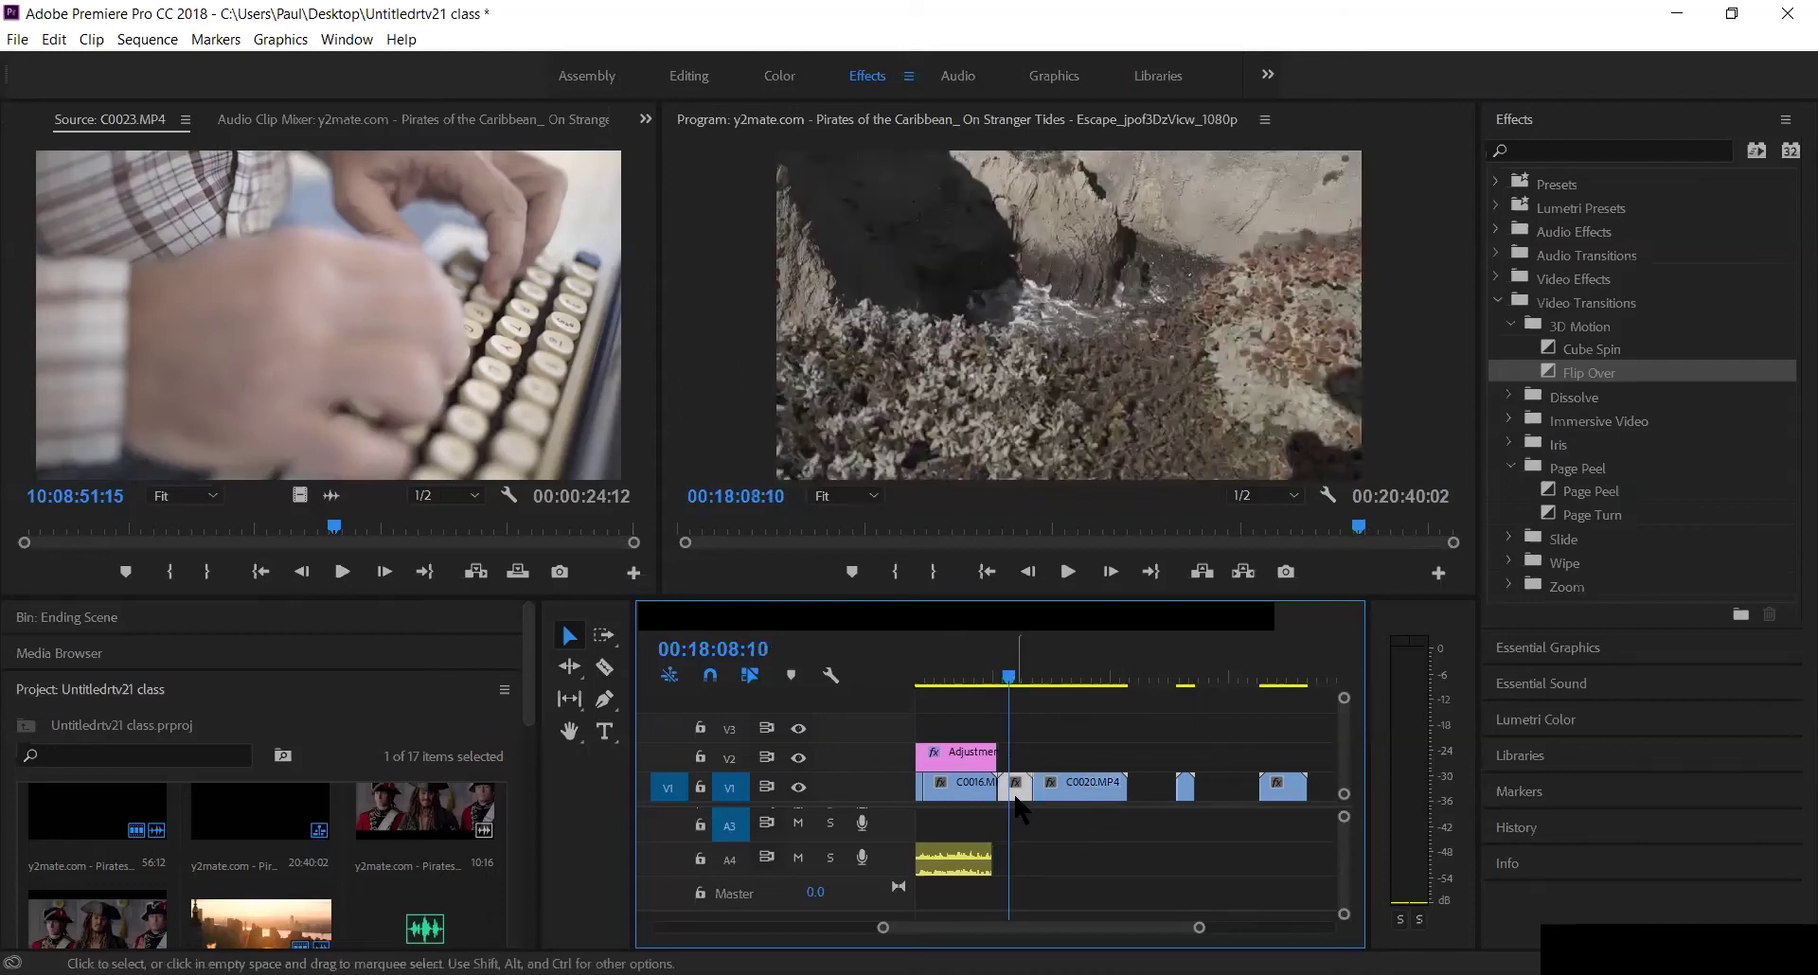
key(Delete)
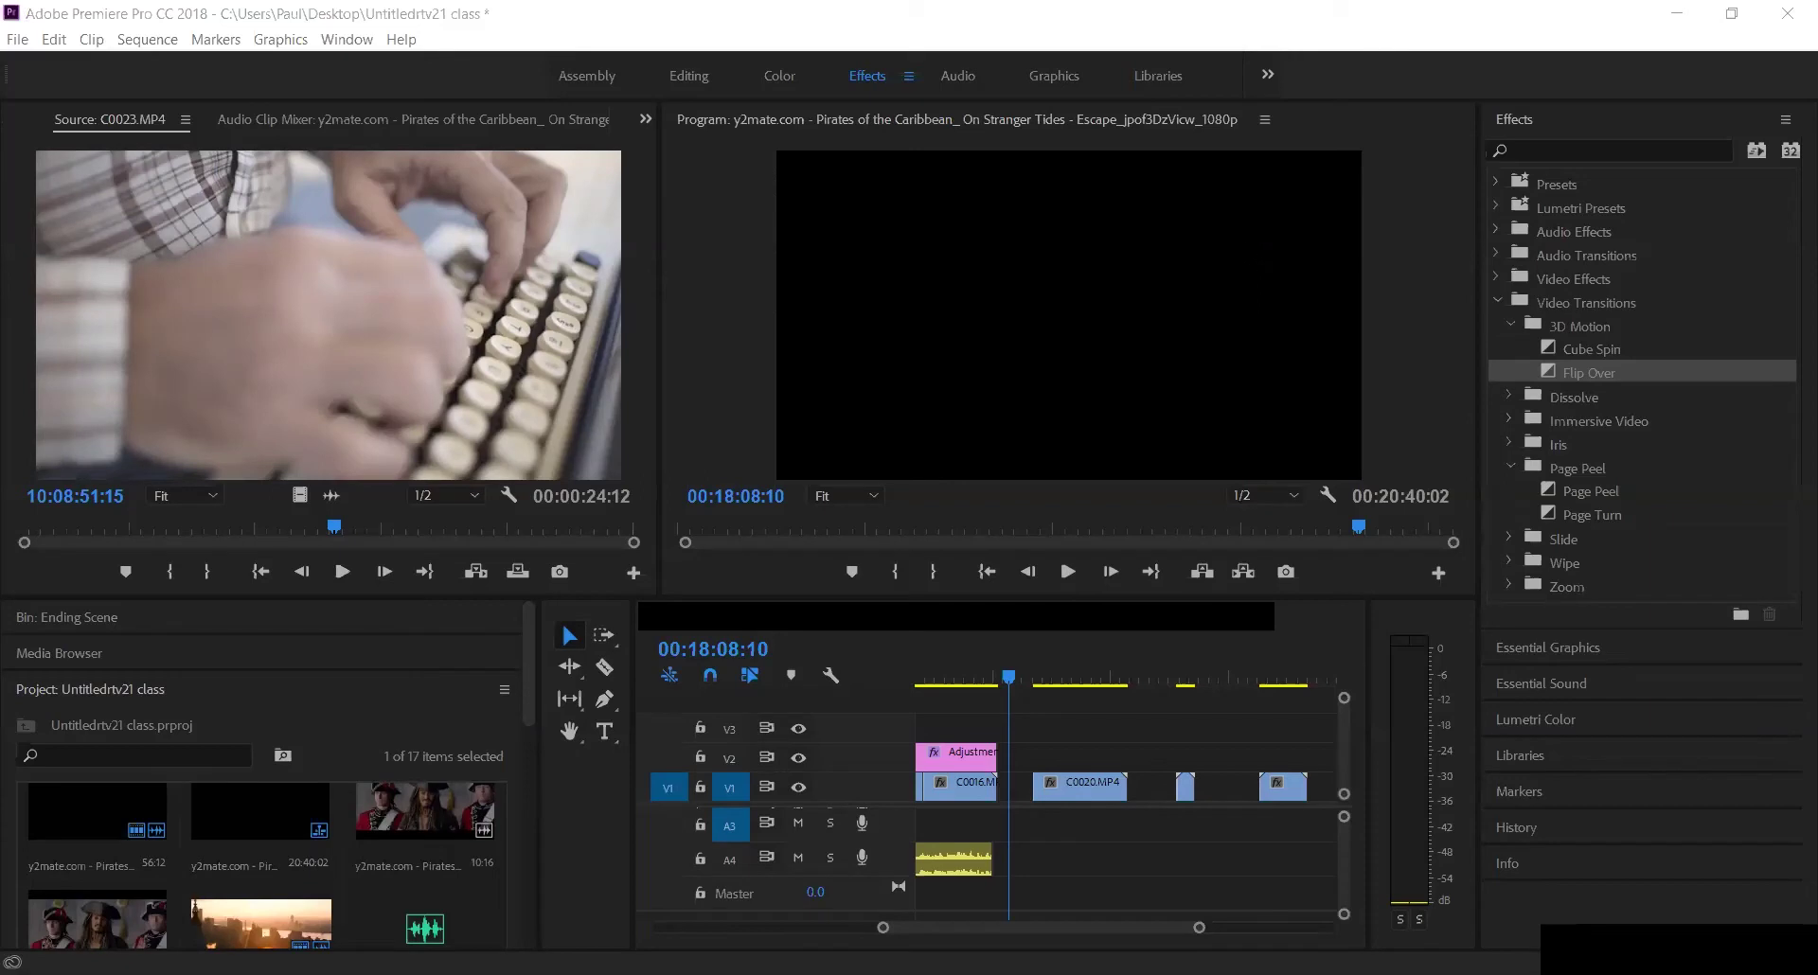
Step: Fill the later V1 gap with the C0040 beach-waves clip and preview it
drag(1224, 800, 1222, 801)
click(1229, 676)
drag(1234, 677, 1259, 684)
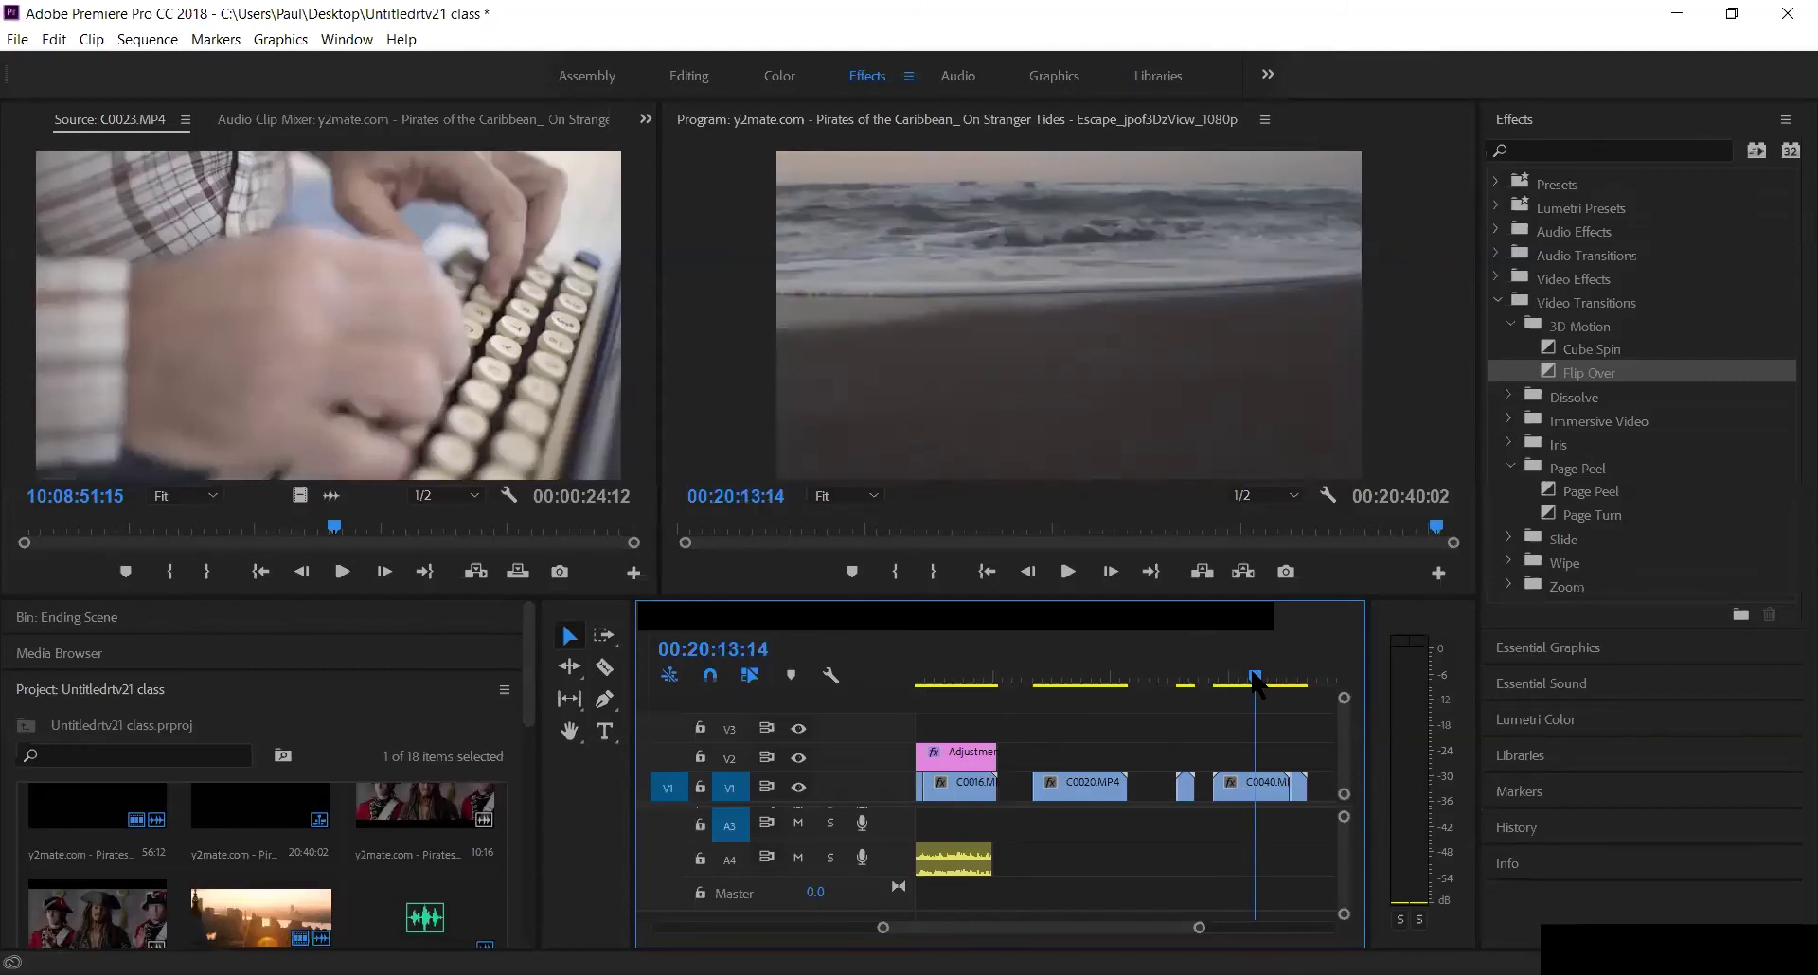
drag(1259, 682, 1246, 684)
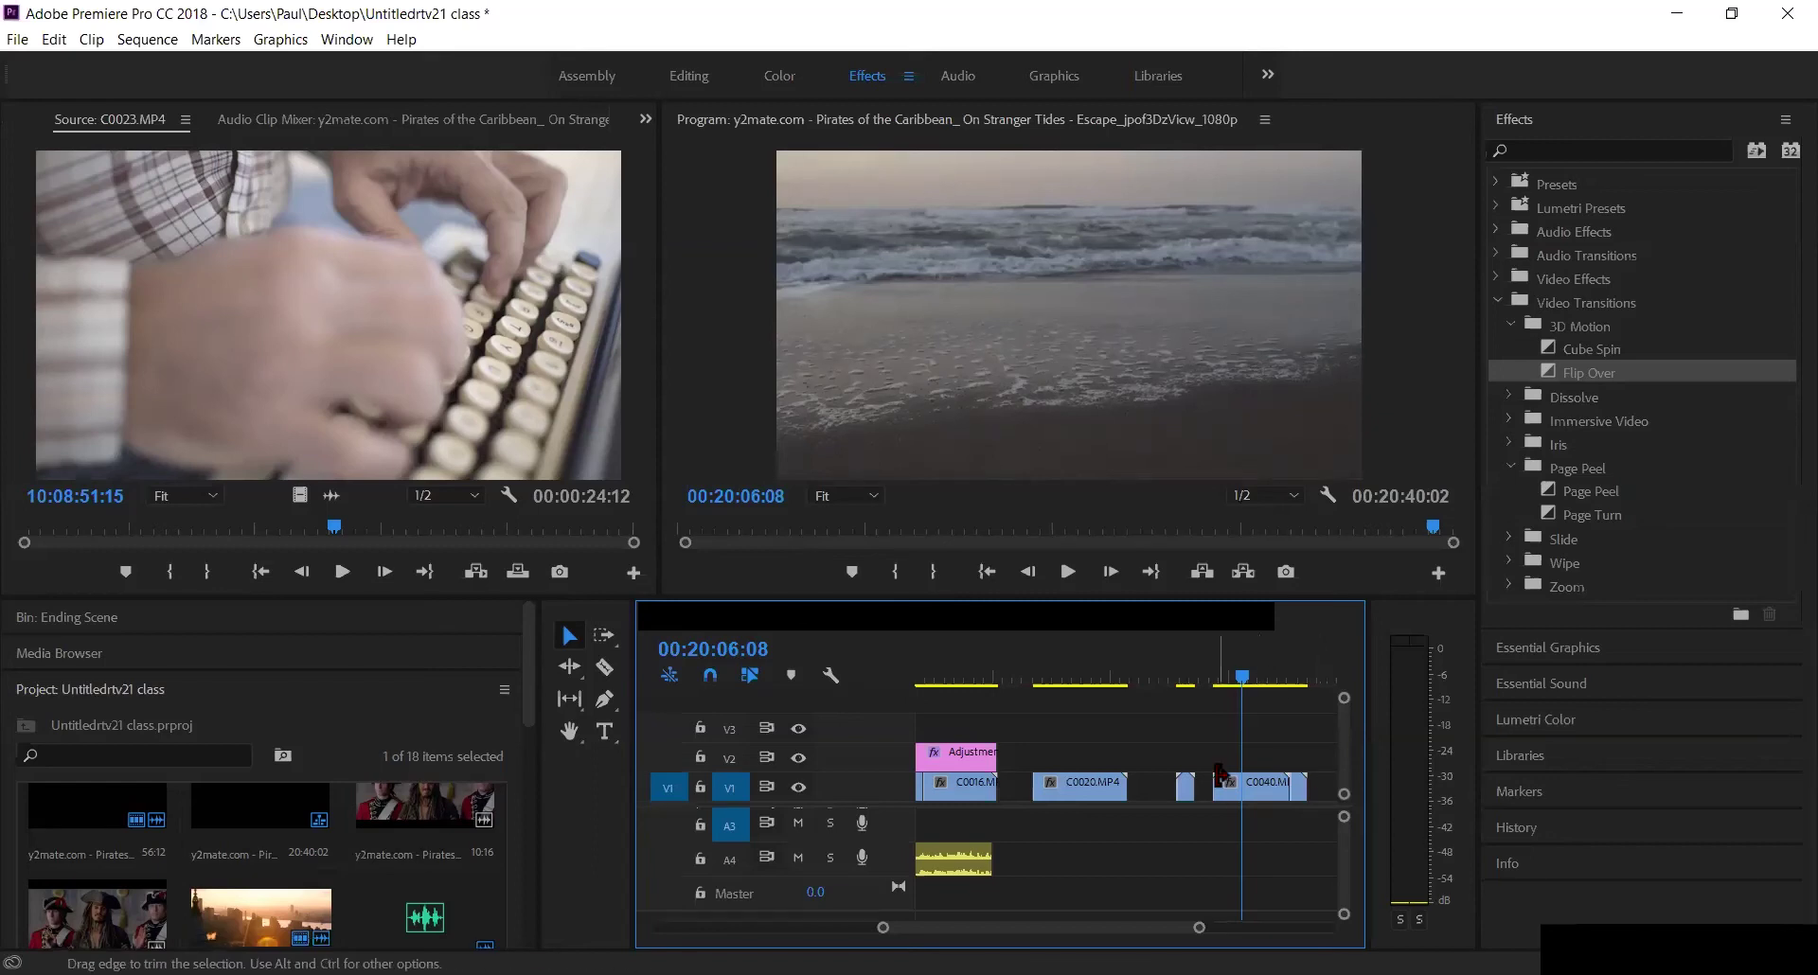
Step: Unlink the C0040 beach clip and delete its A1 audio
key(space)
key(space)
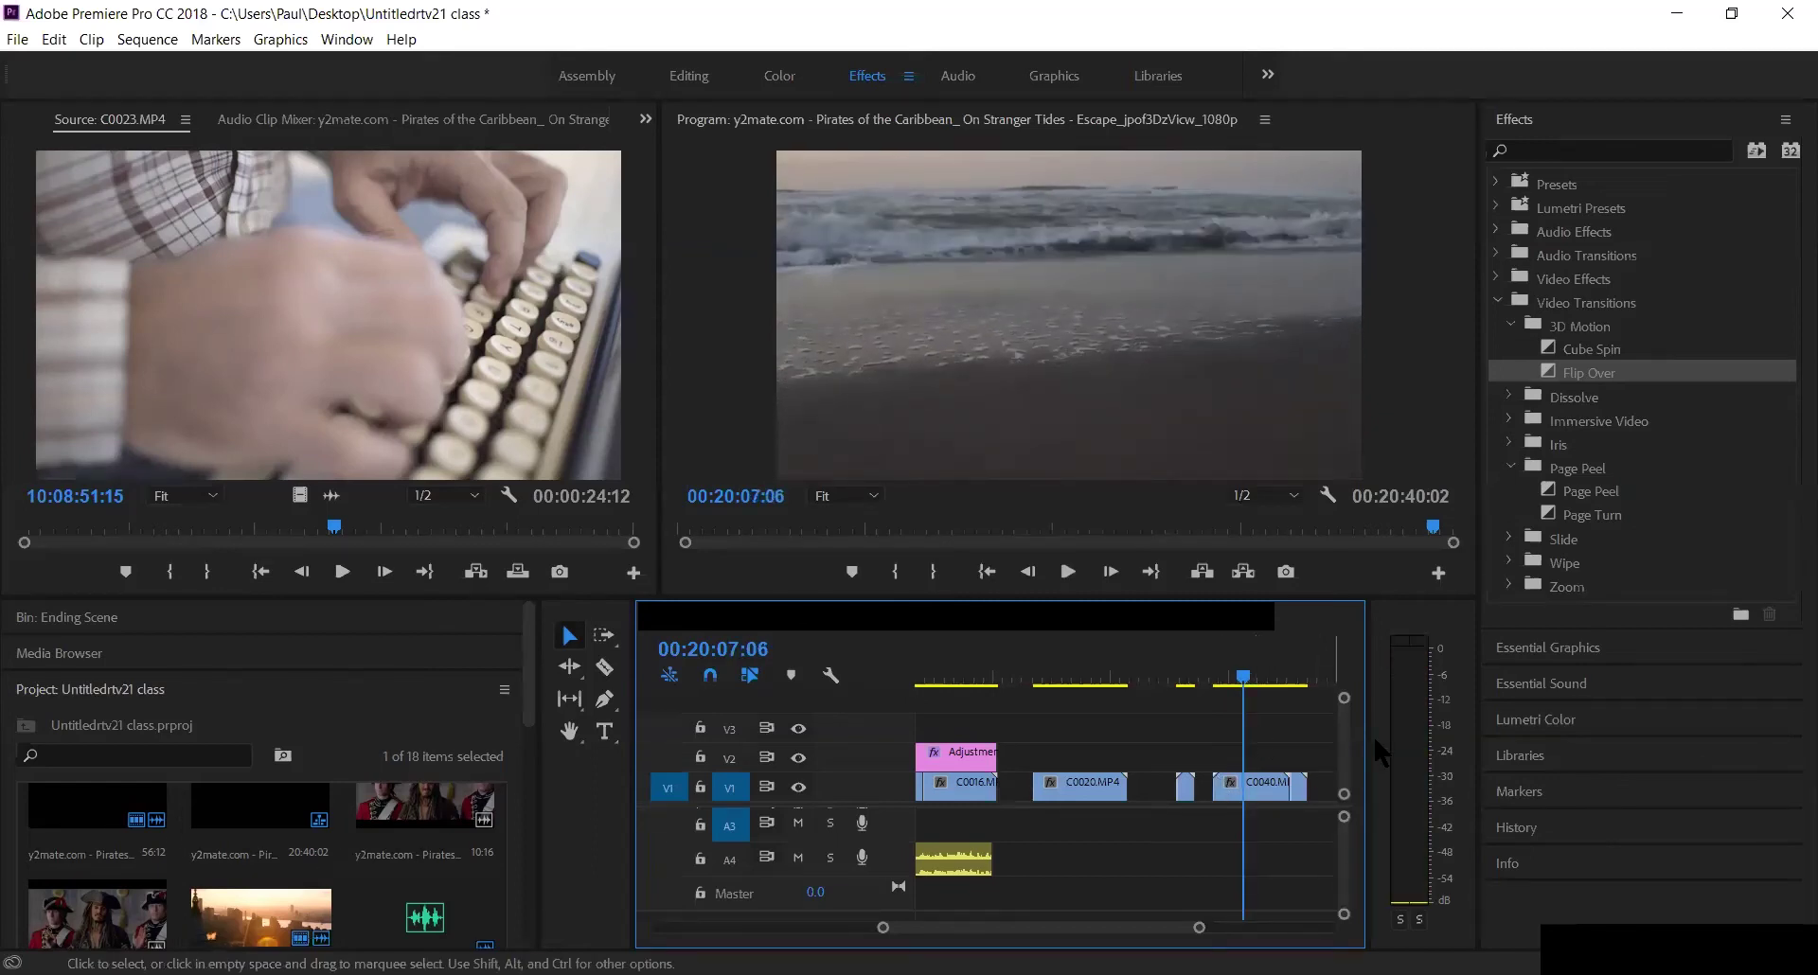
scroll(1325, 843, up, 2)
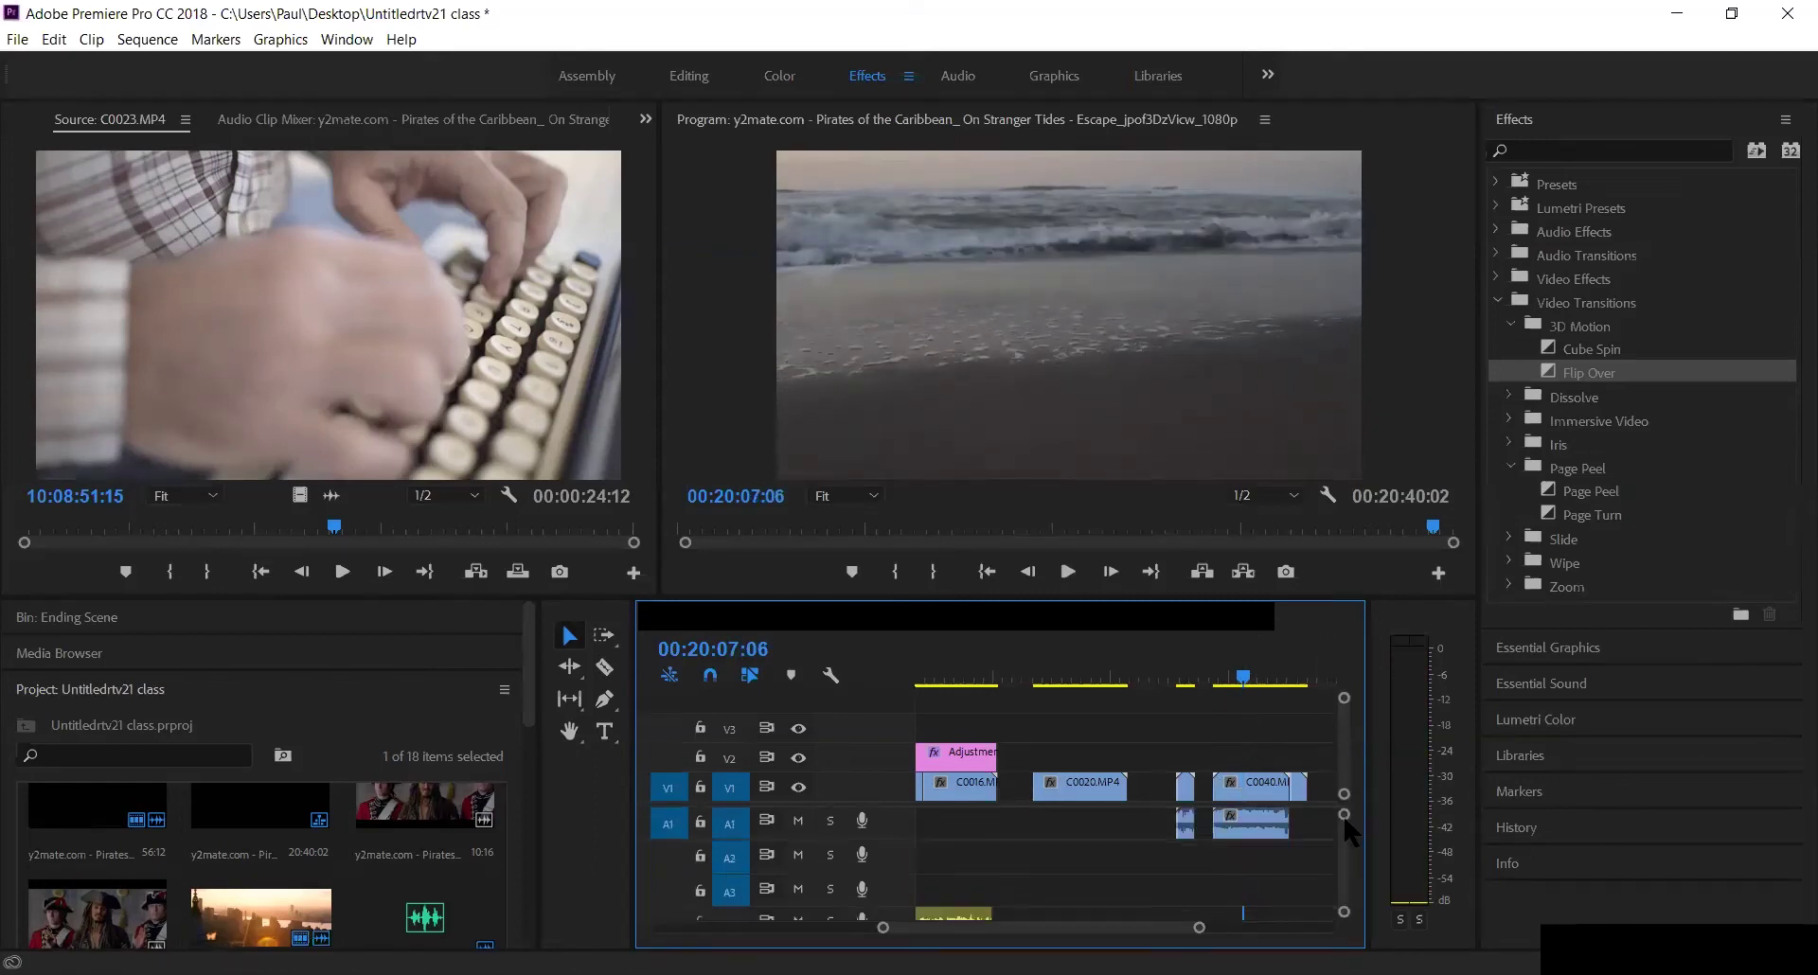
right_click(1246, 835)
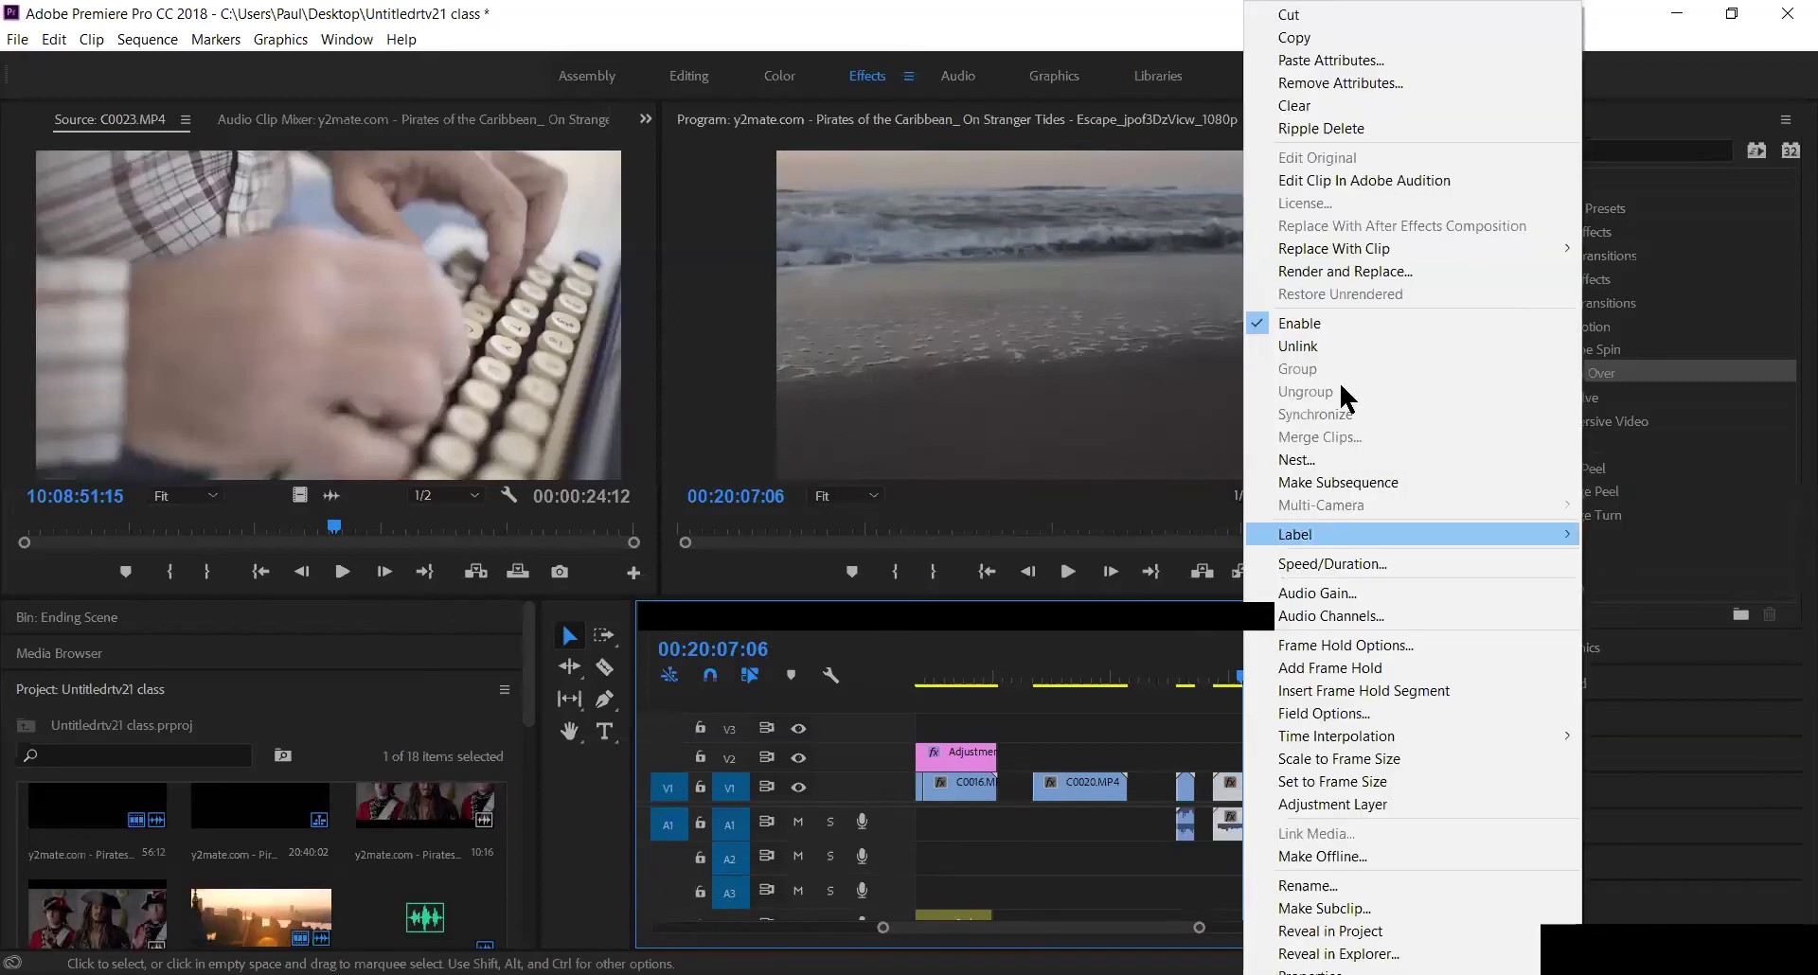
click(1340, 356)
click(1240, 825)
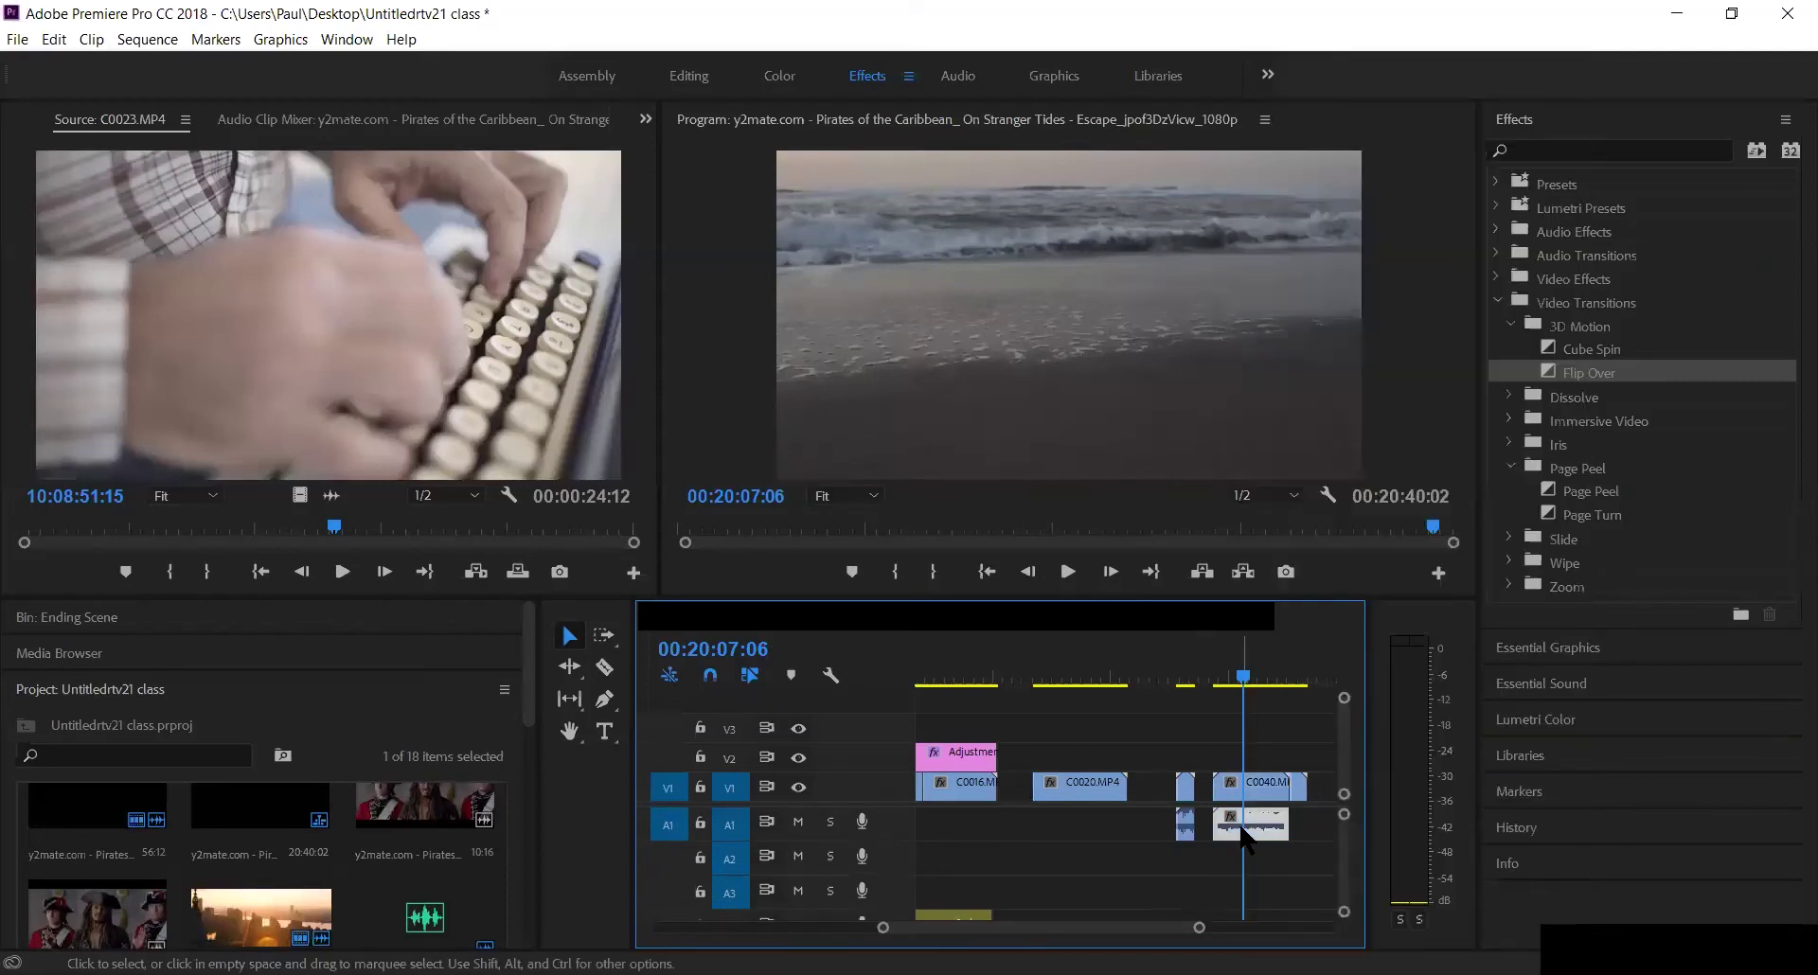
key(Delete)
Step: Play back the edited section from just before the beach clip
click(1227, 676)
key(space)
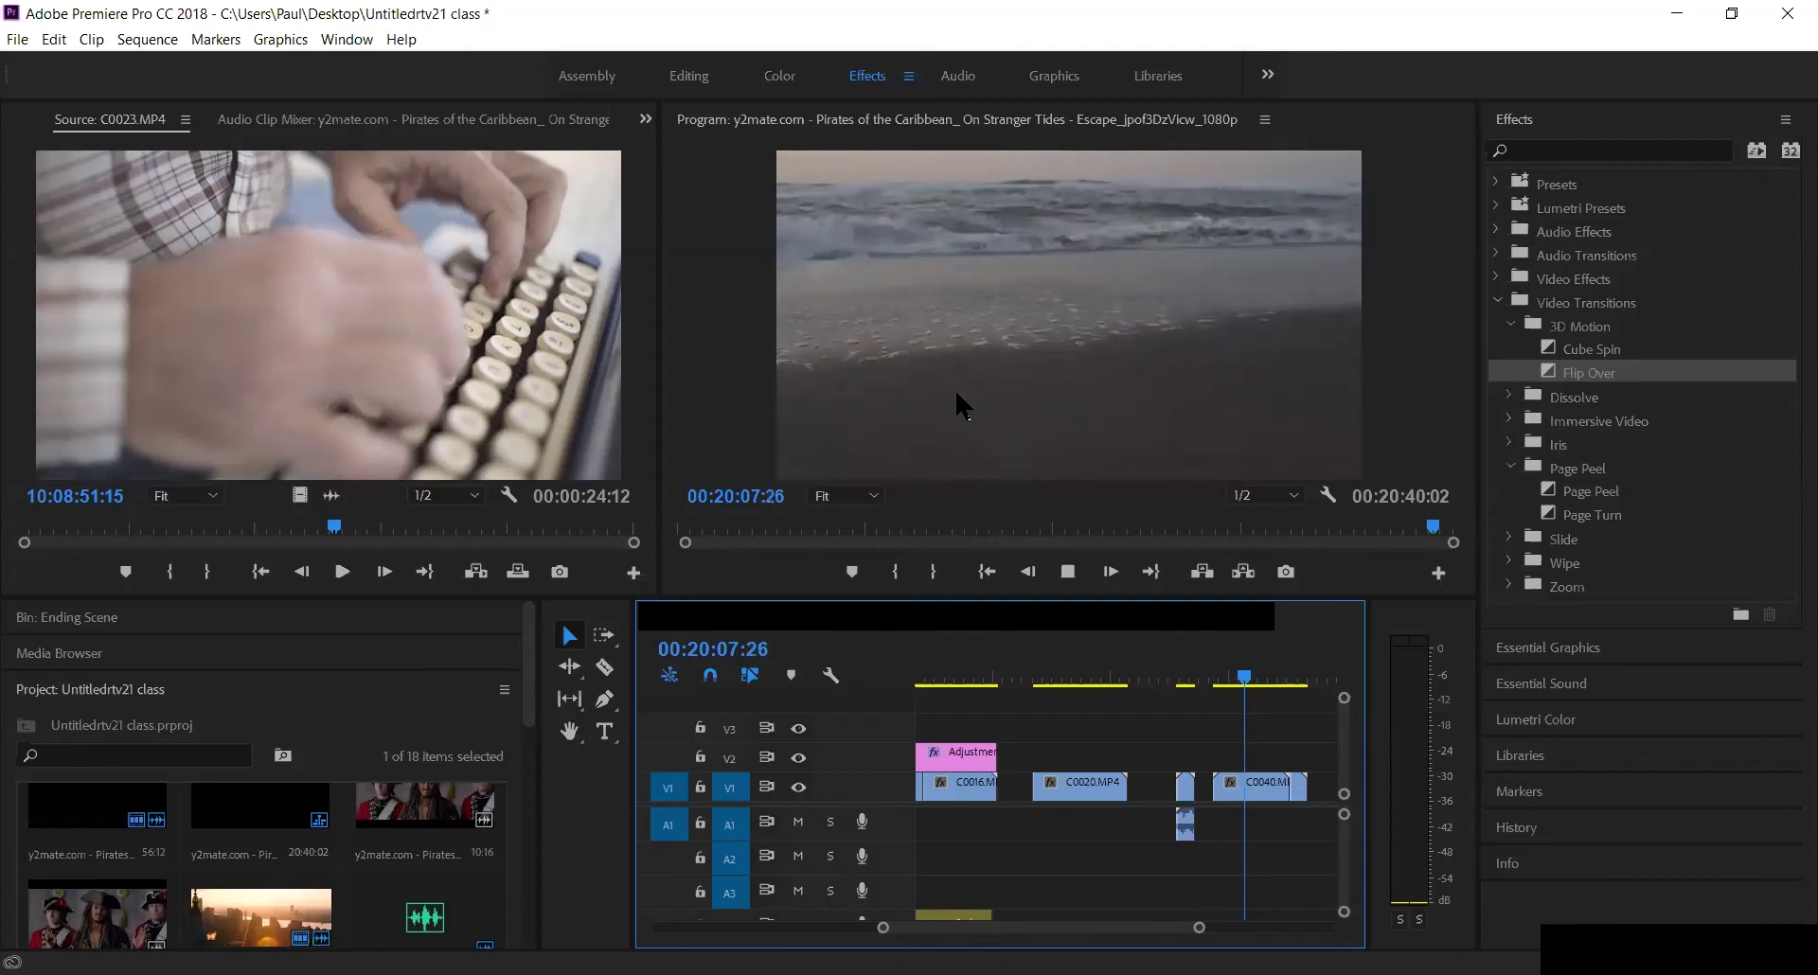
key(space)
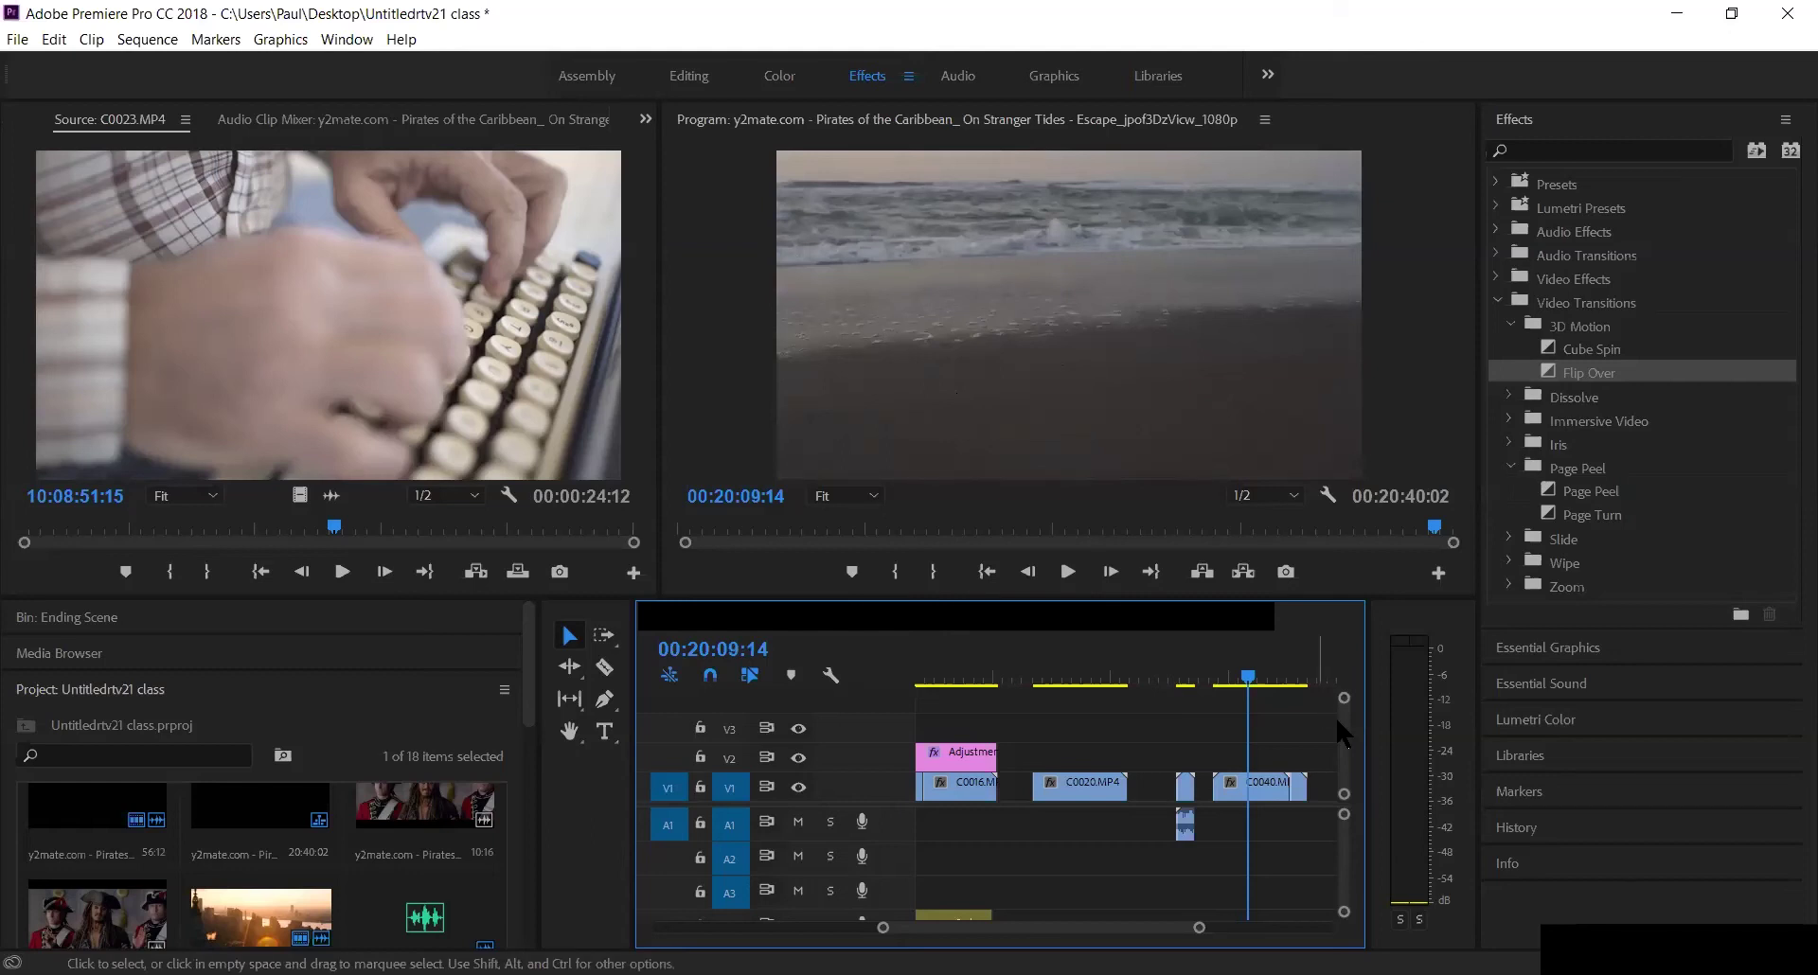
Step: Trim the start of the C0040 beach clip on V1, then delete it
drag(1246, 683, 1242, 678)
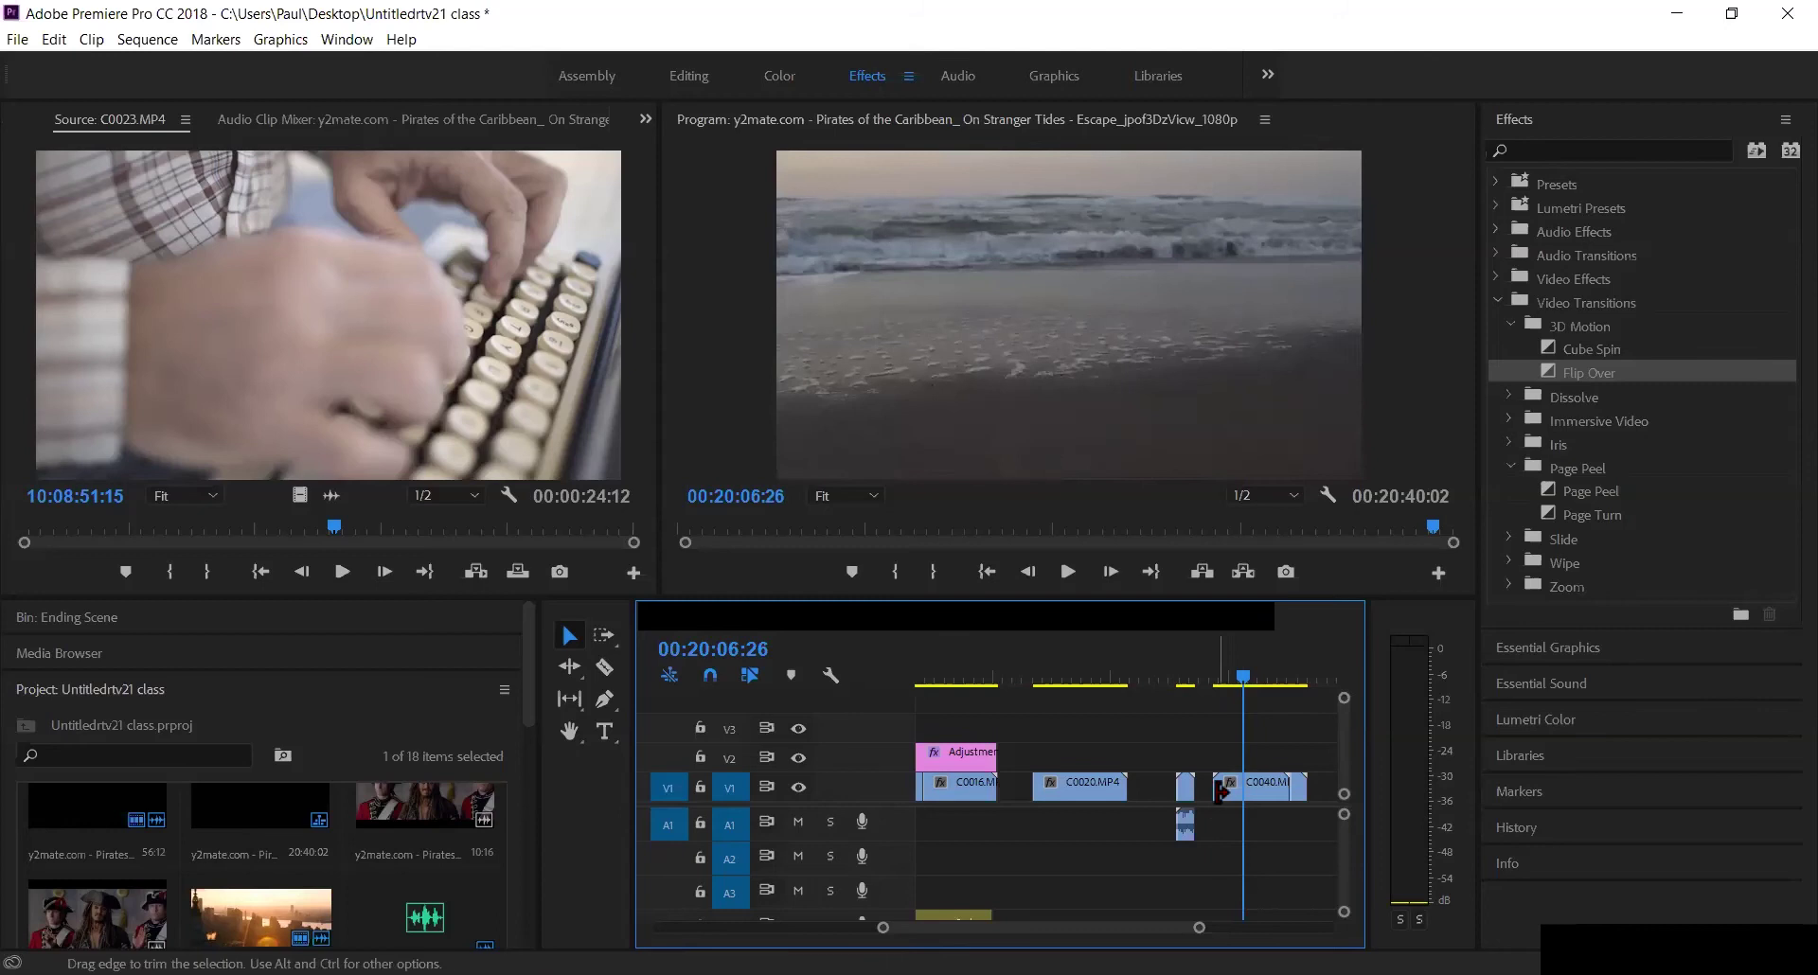
drag(1215, 789, 1230, 789)
drag(1245, 682, 1257, 689)
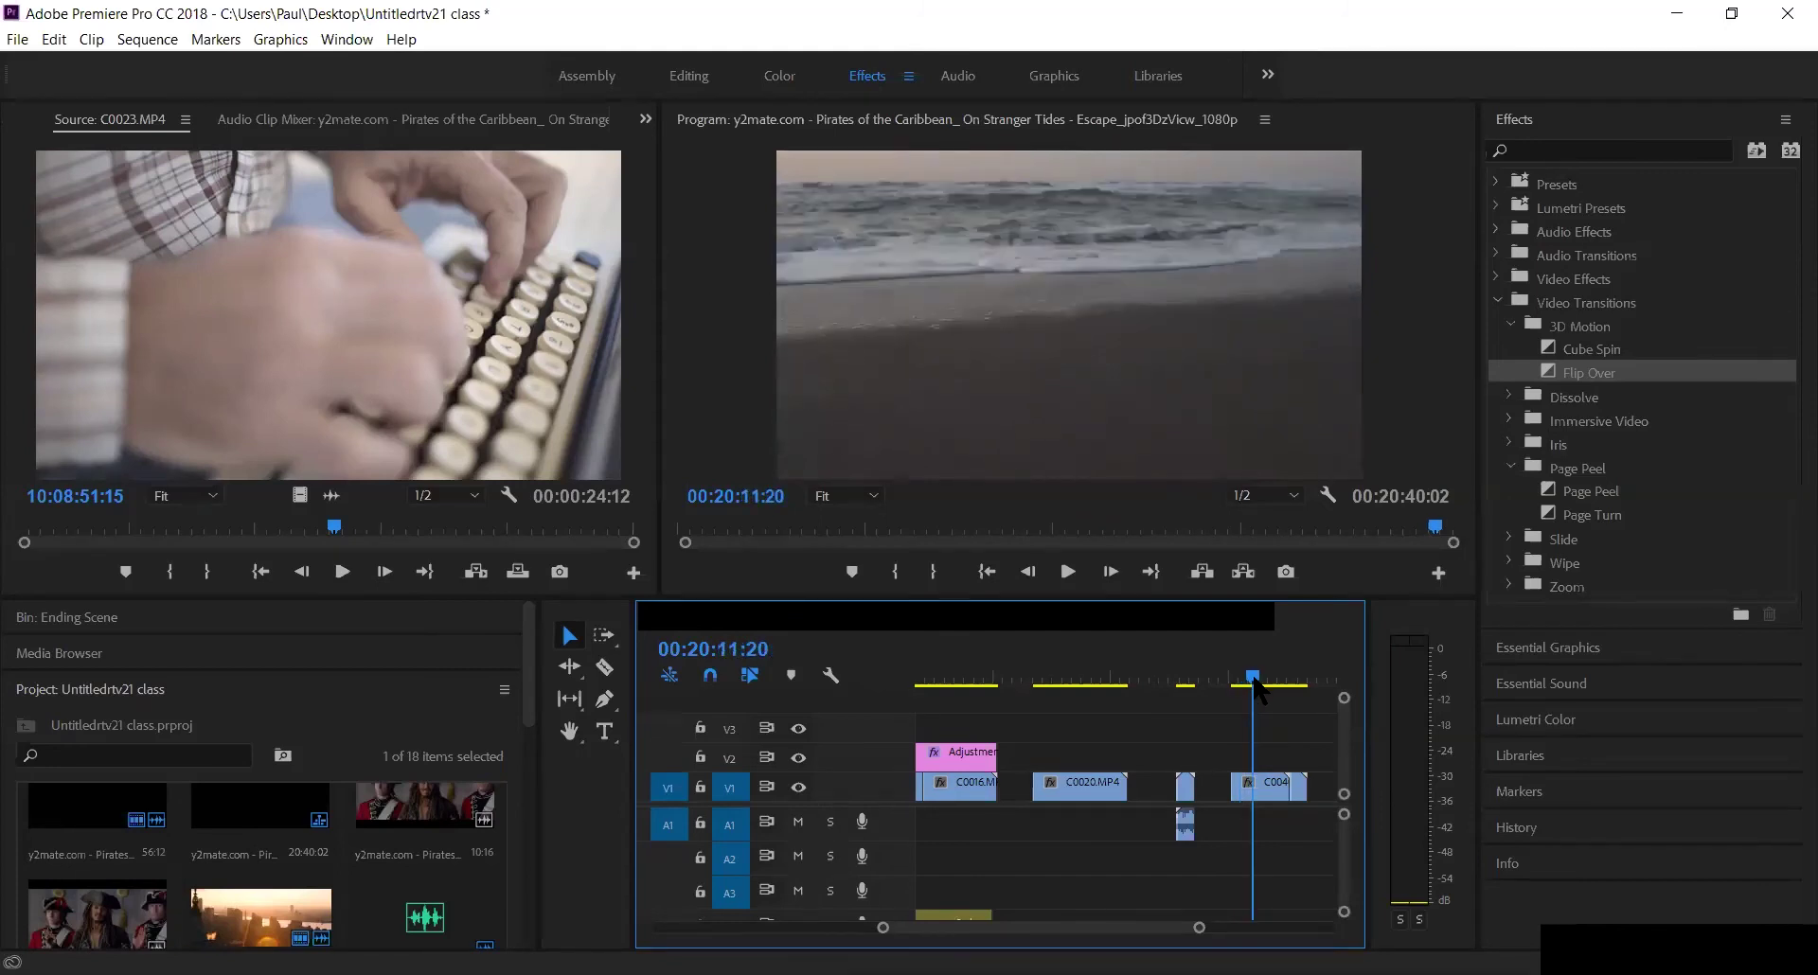
click(1283, 798)
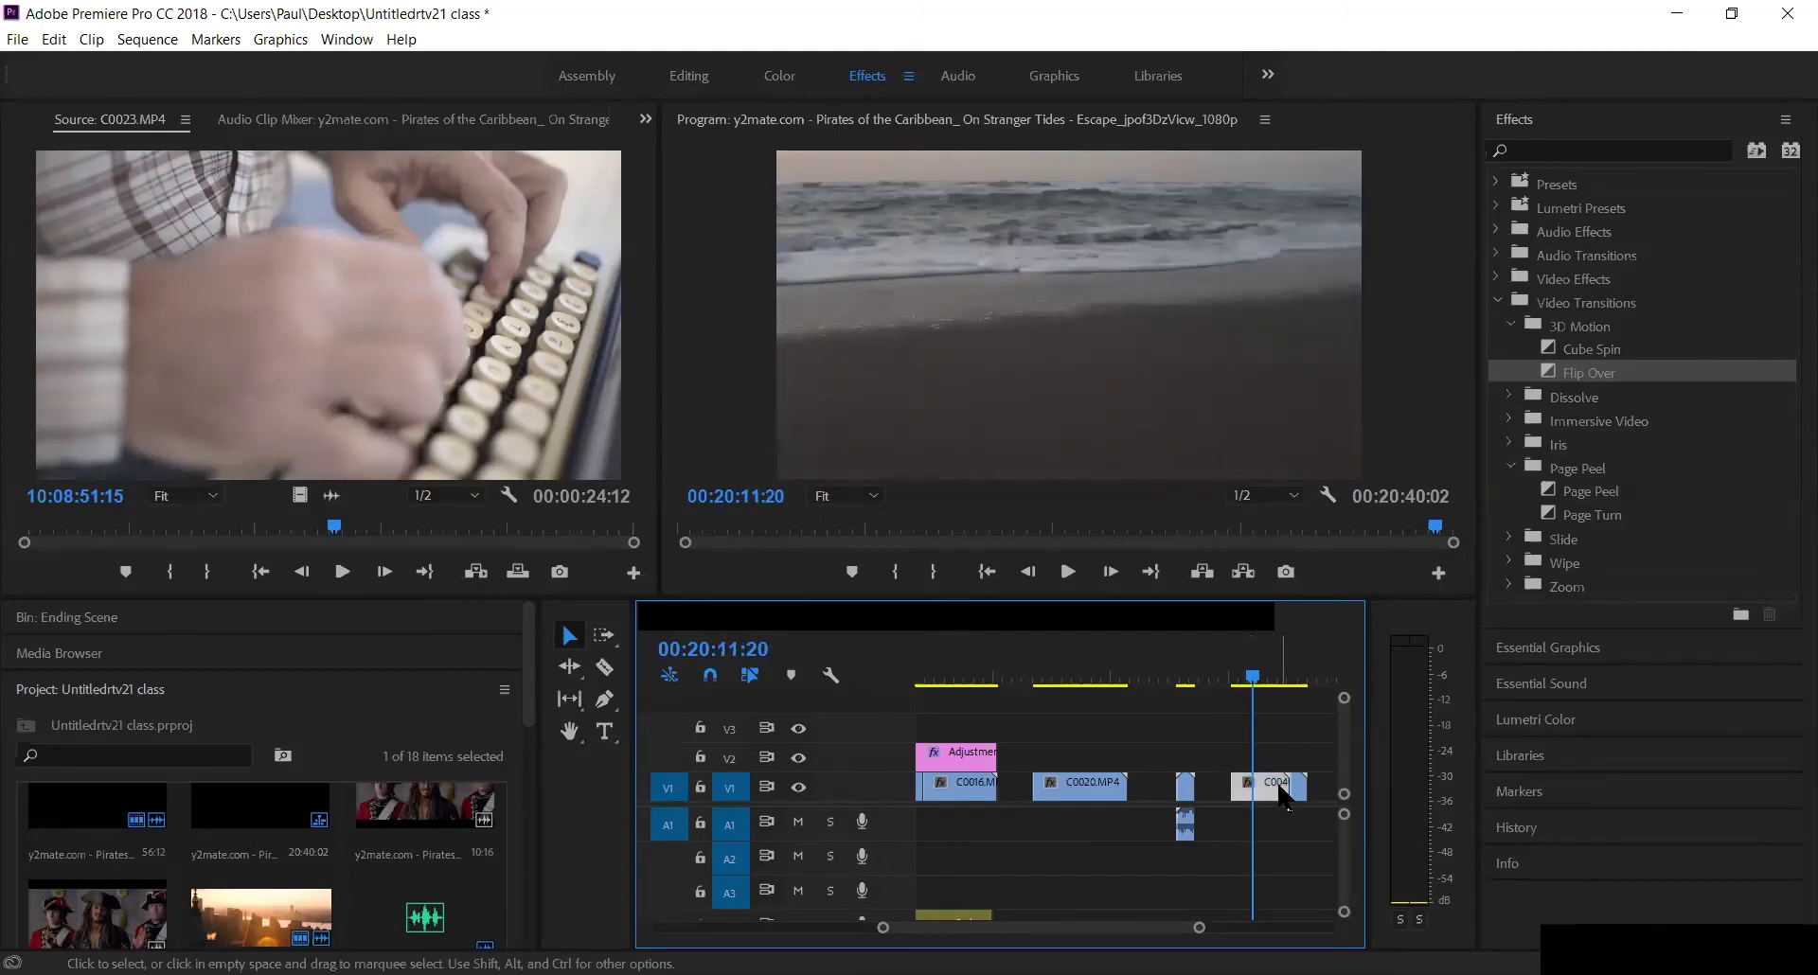
key(Delete)
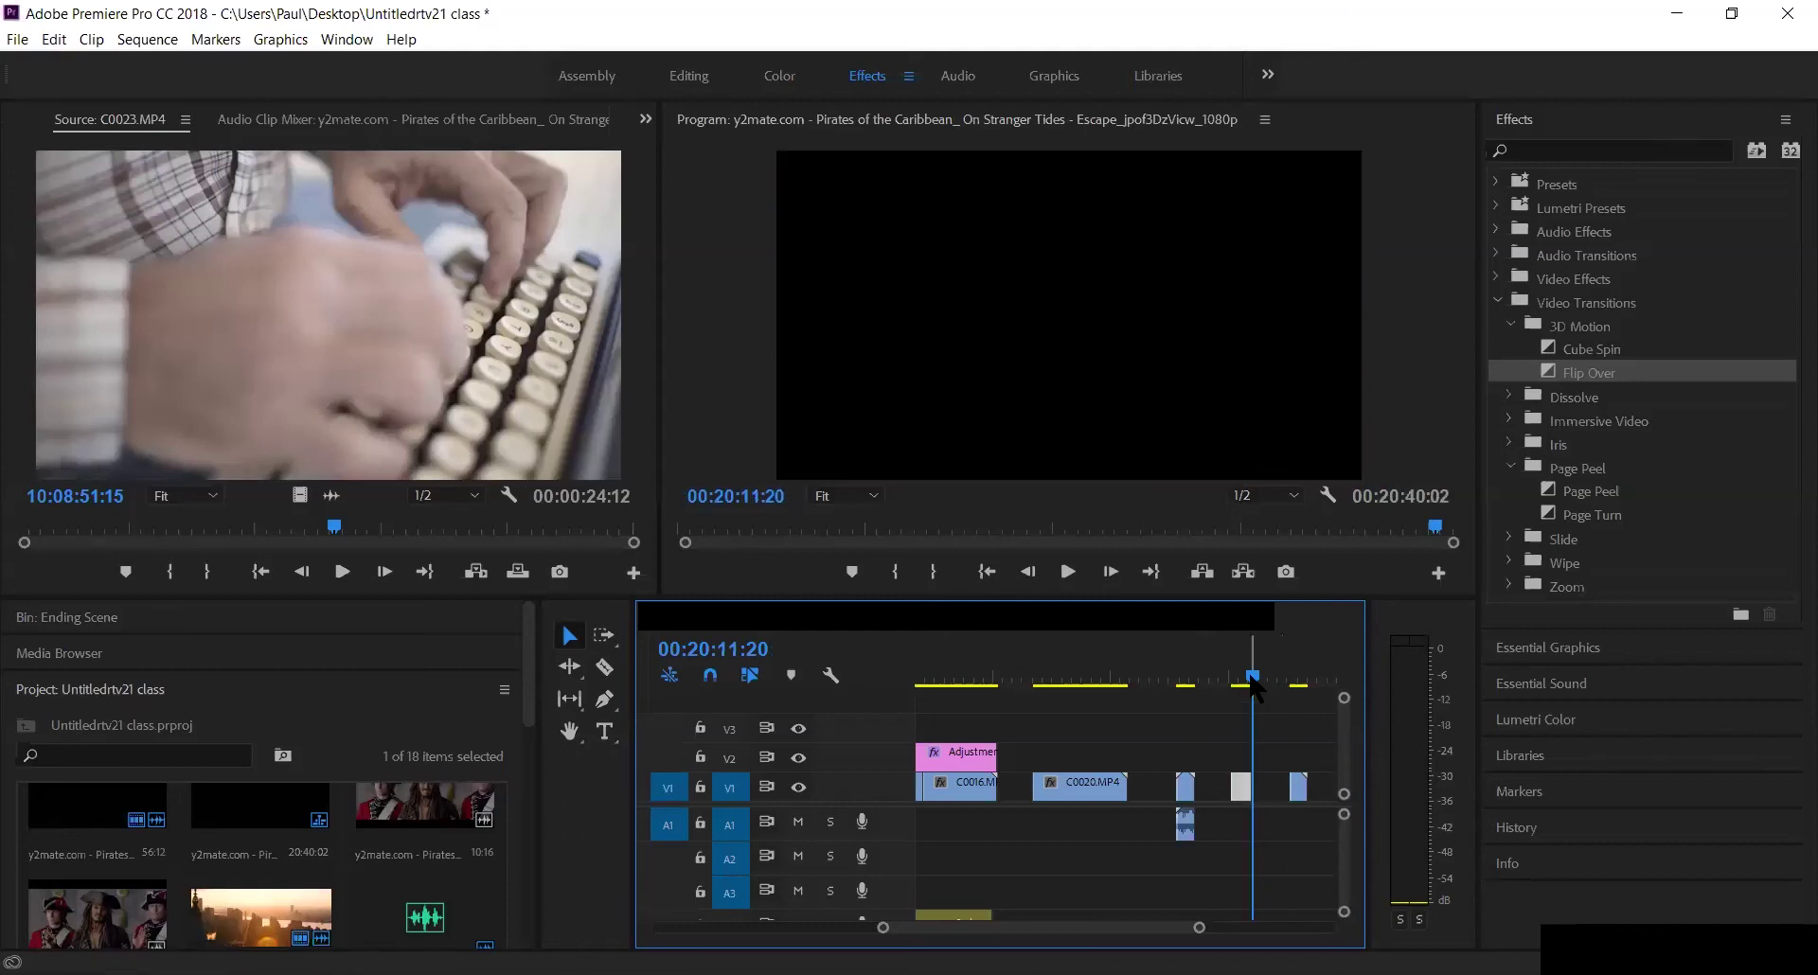
Step: Drag the V2 adjustment layer's right edge over the start of C0020
drag(1254, 688, 1162, 672)
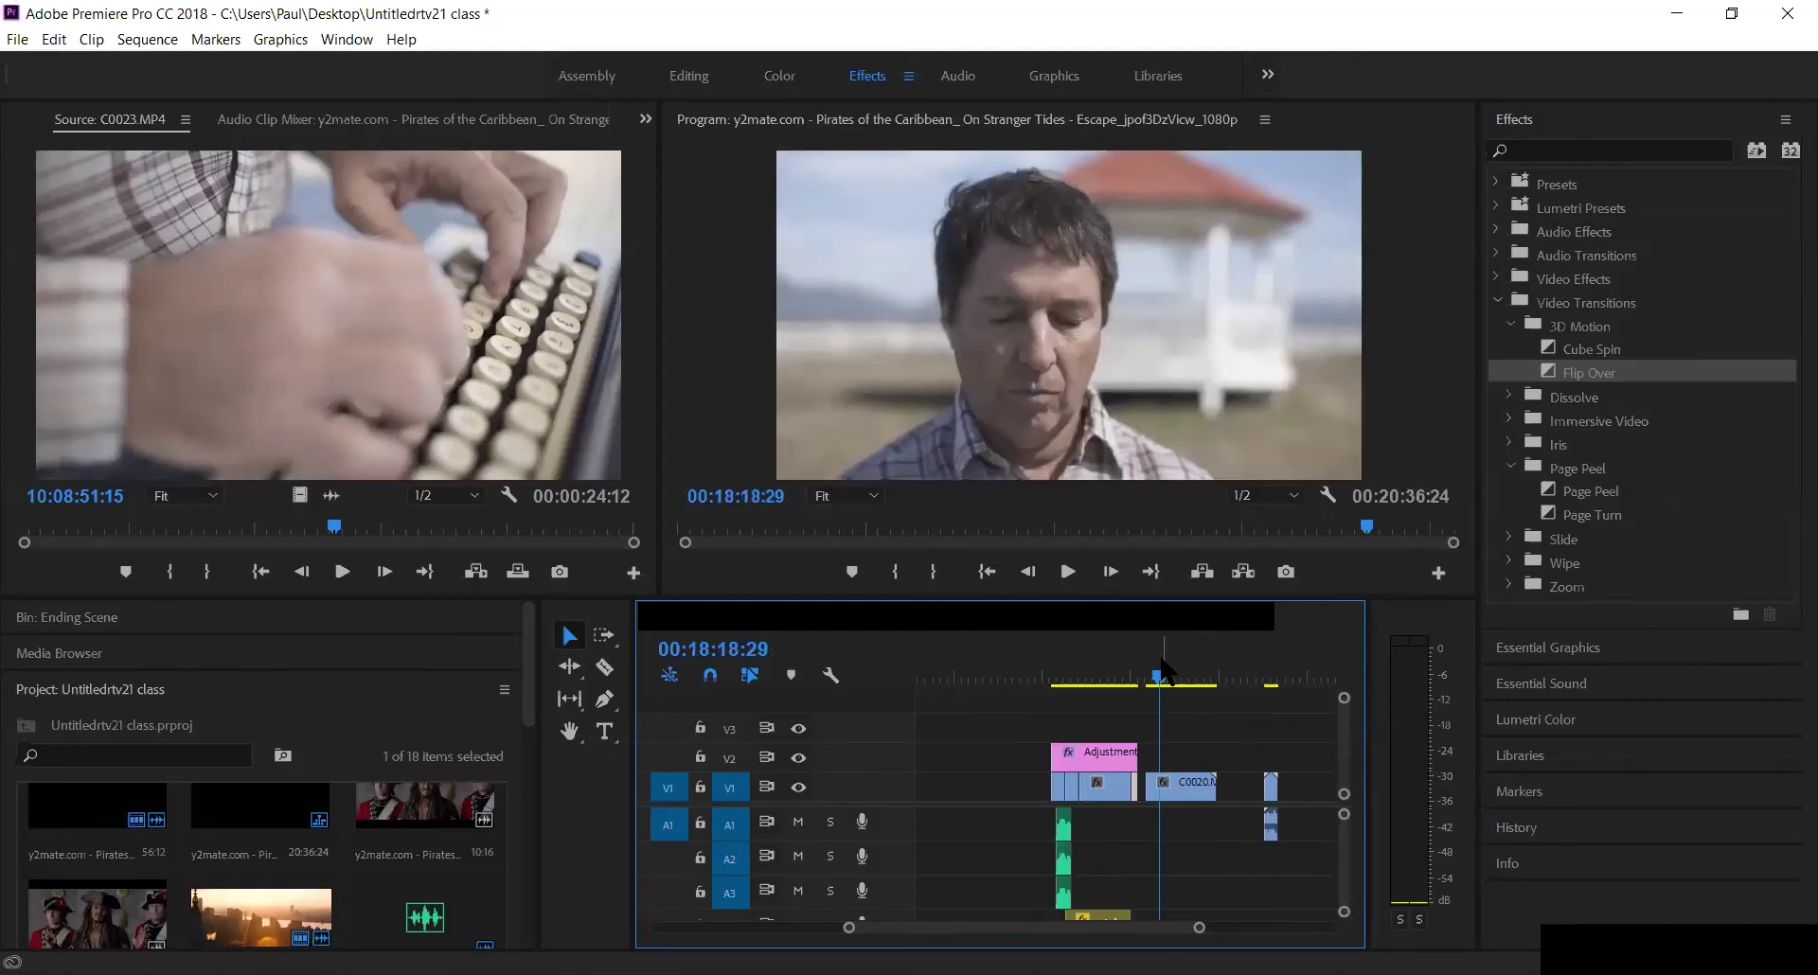
drag(1163, 670, 1172, 674)
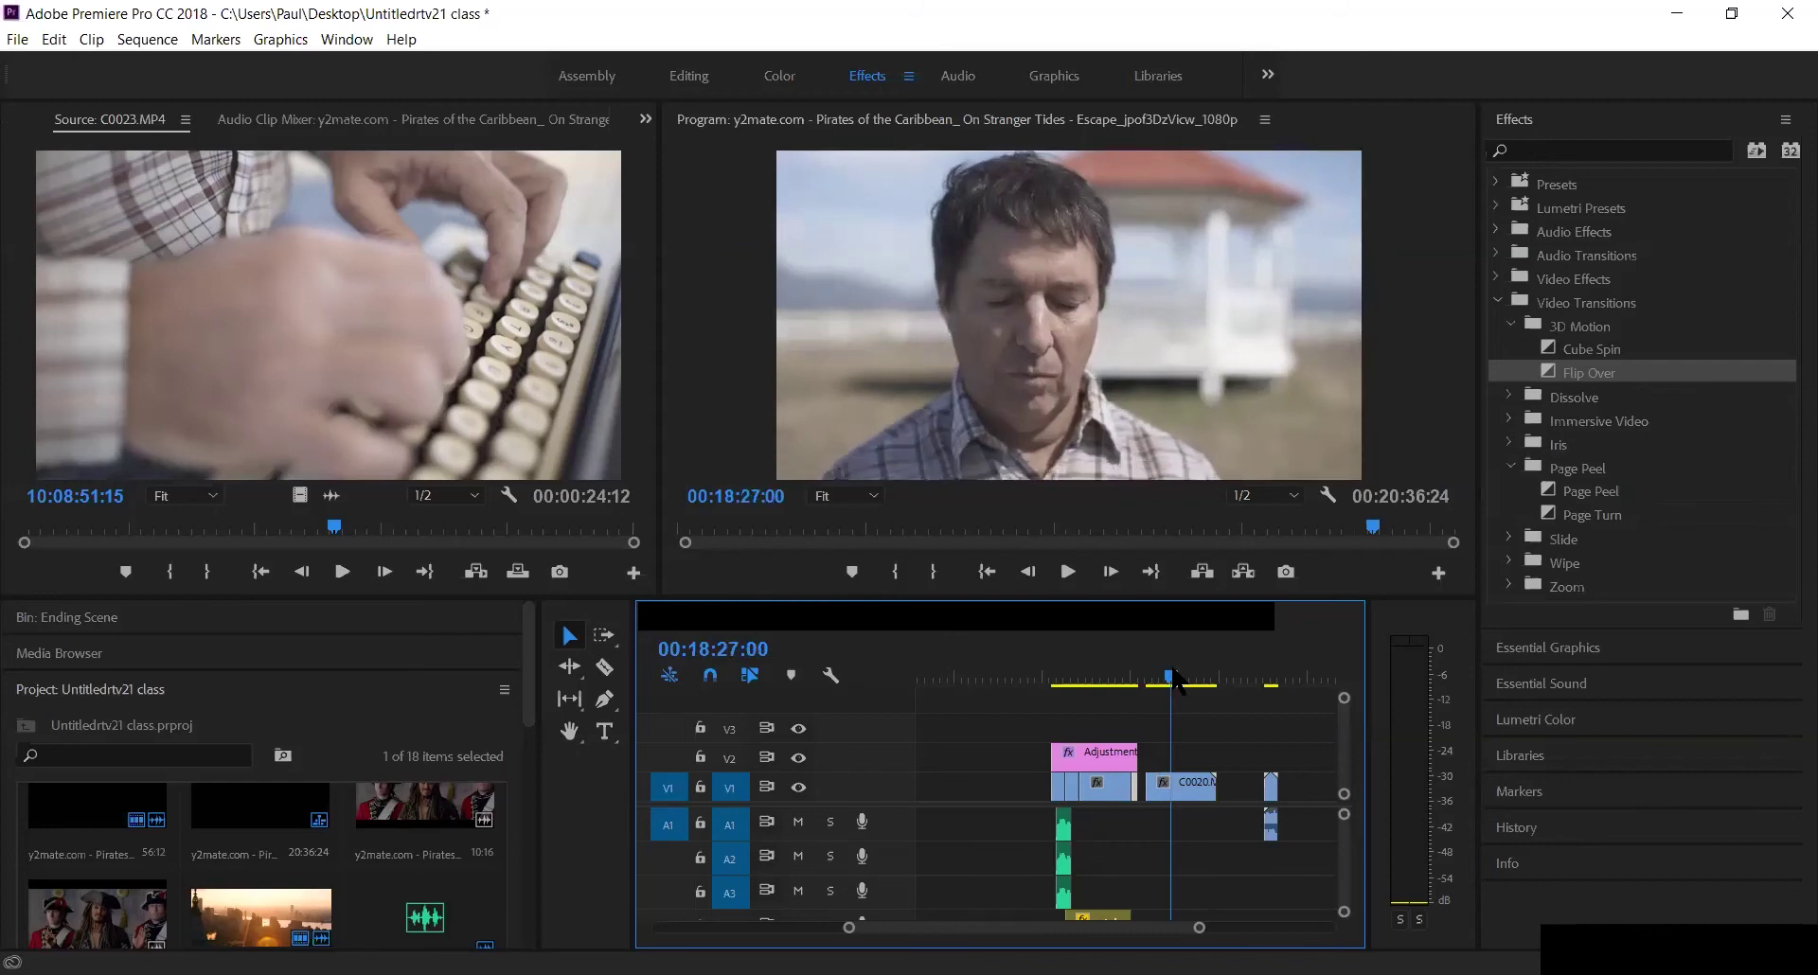
click(1174, 793)
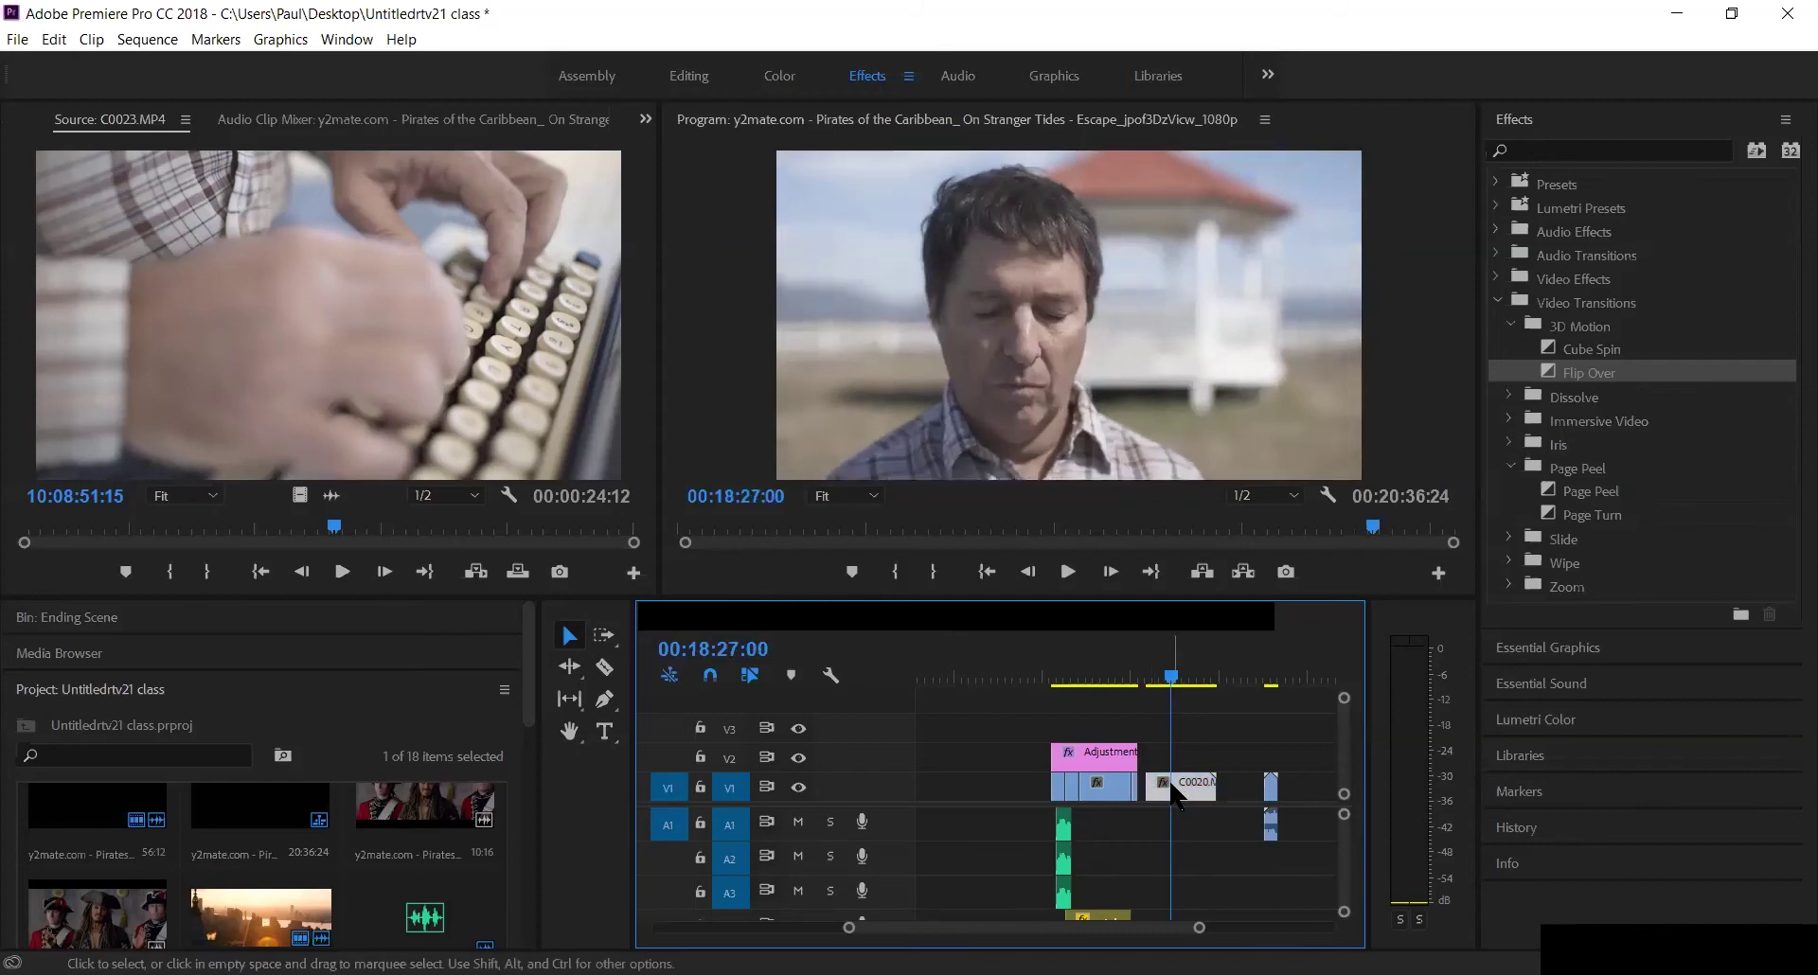
drag(1137, 757, 1170, 758)
click(1152, 677)
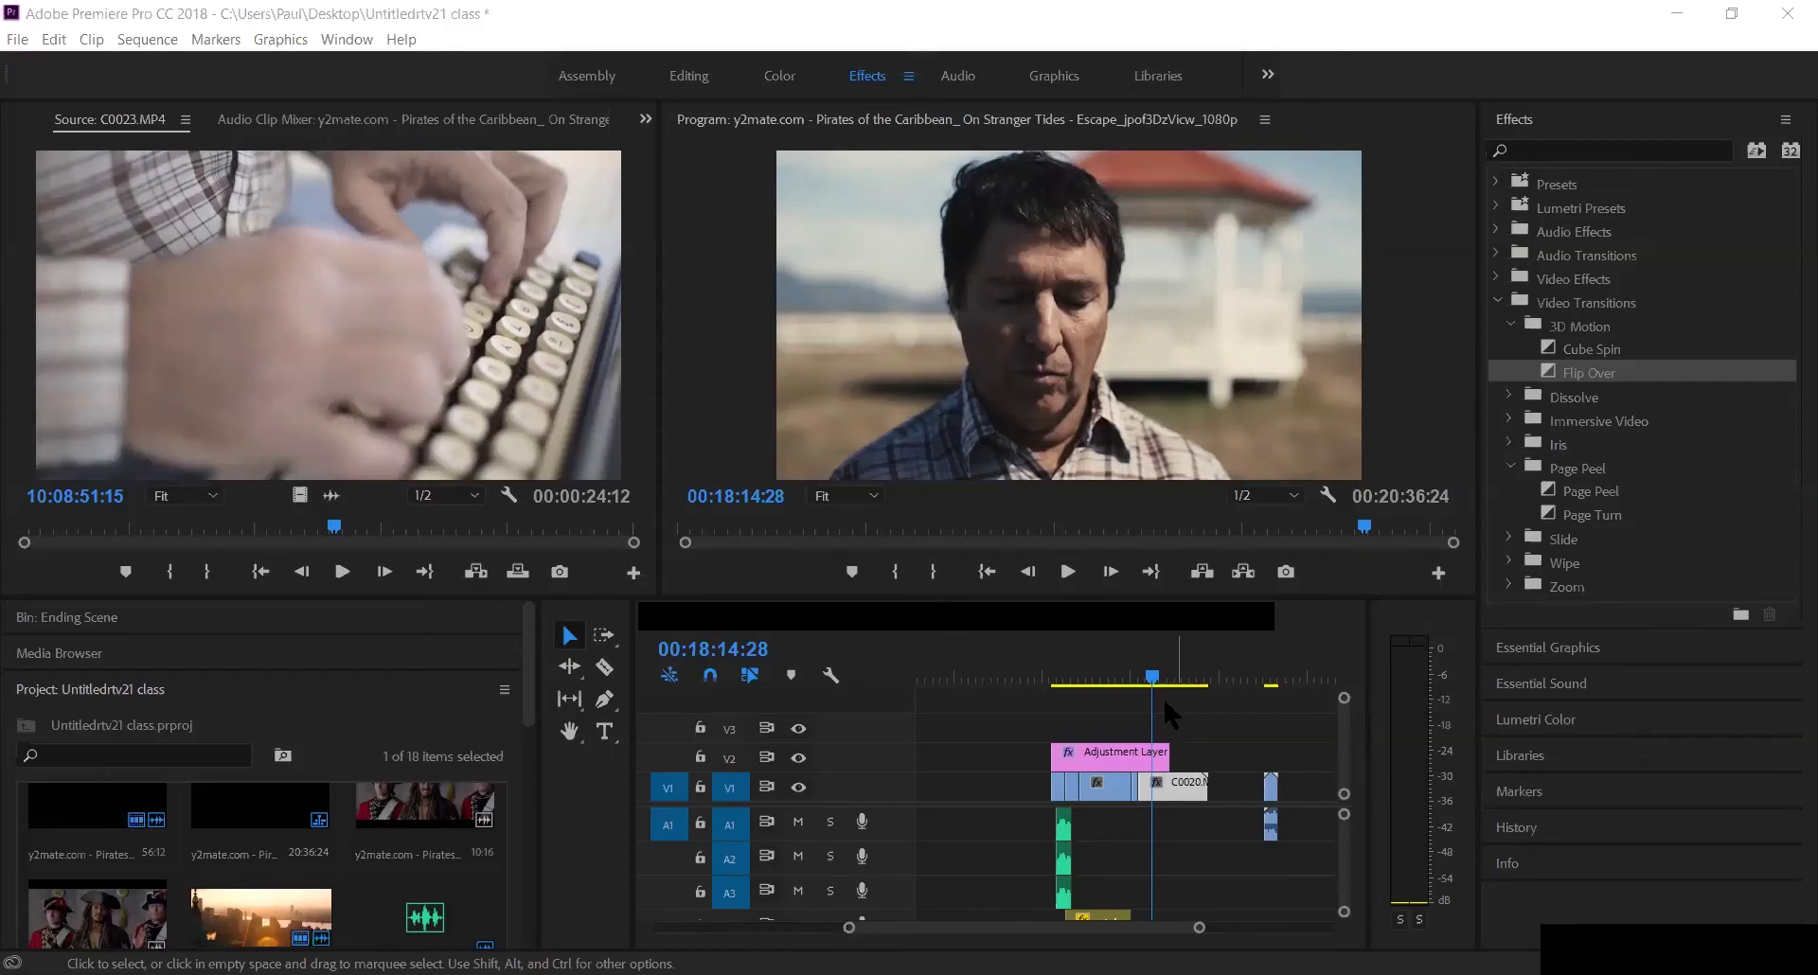
drag(1124, 689, 1157, 678)
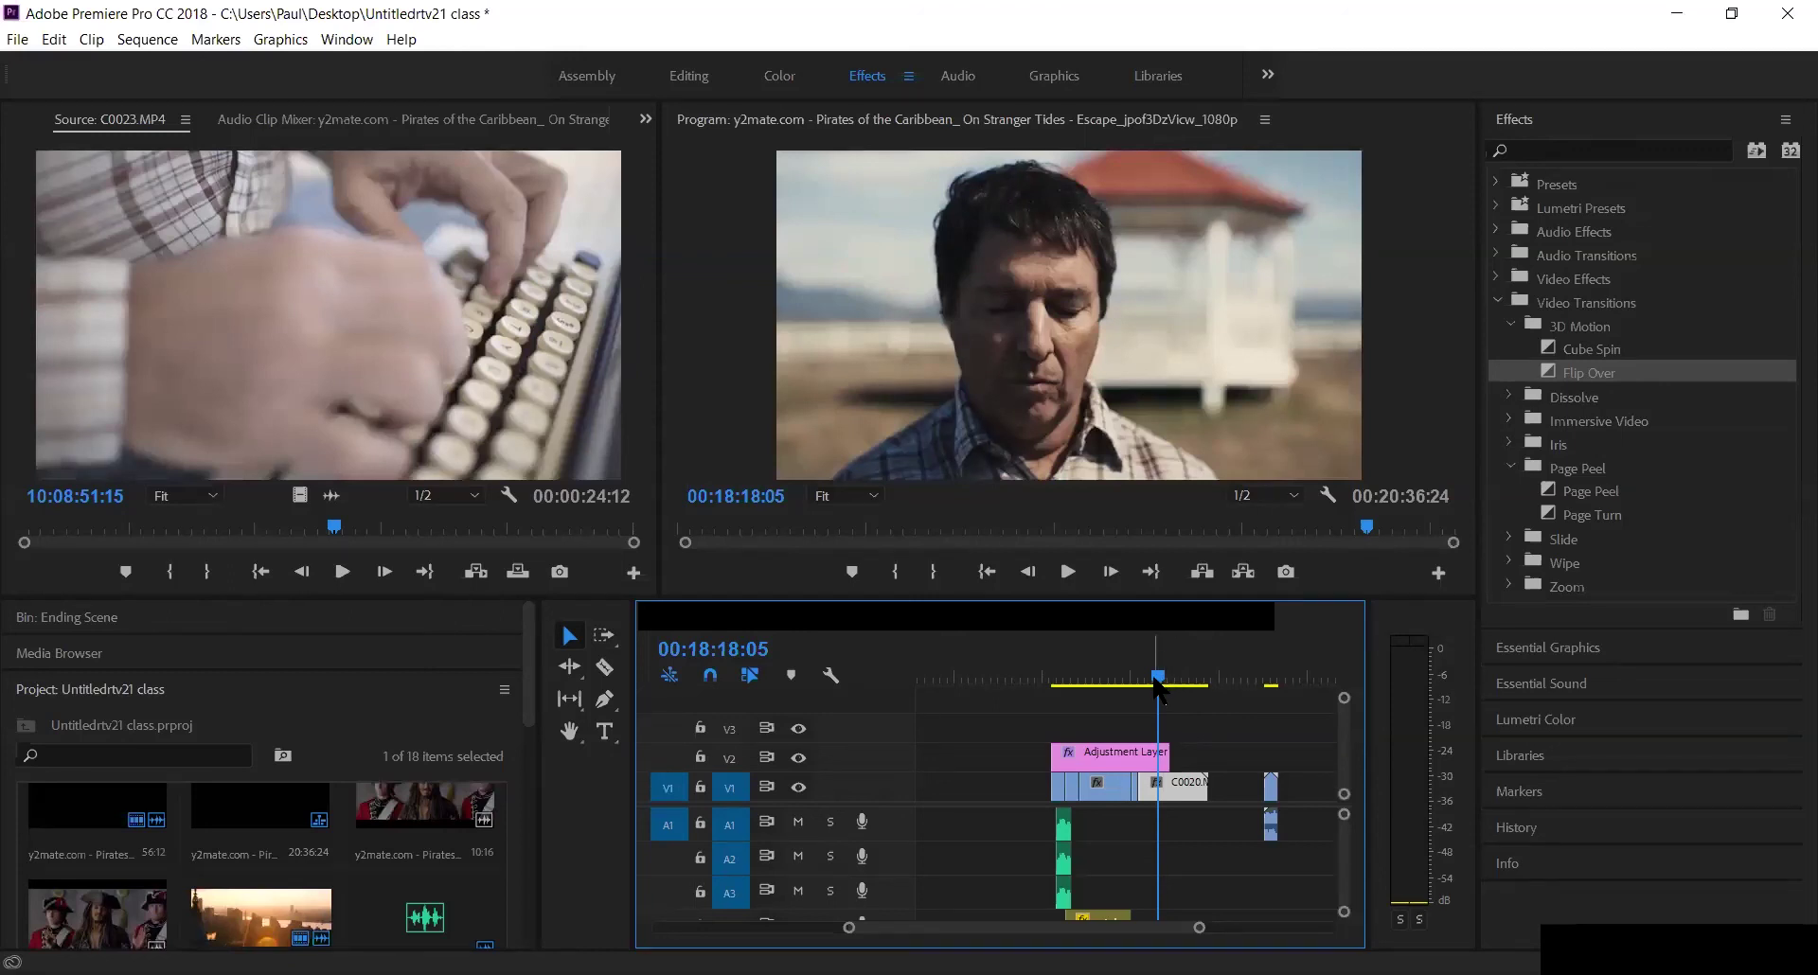
drag(1155, 680, 1166, 679)
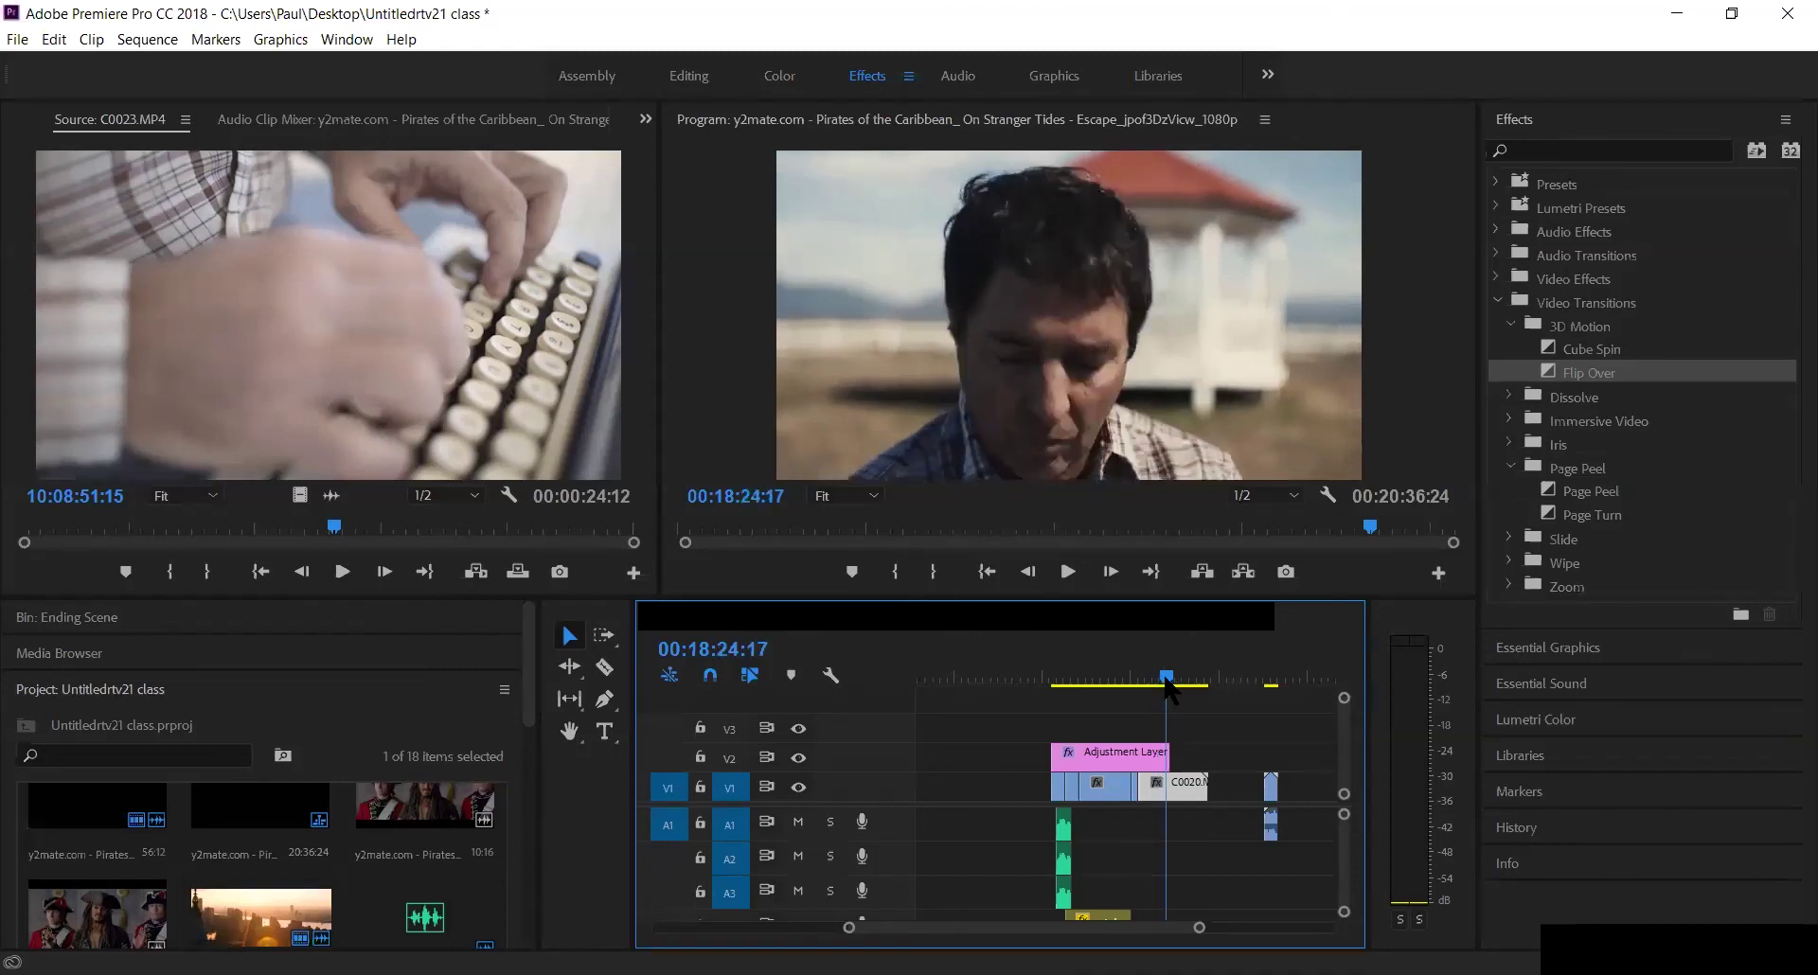
drag(1165, 679, 1202, 684)
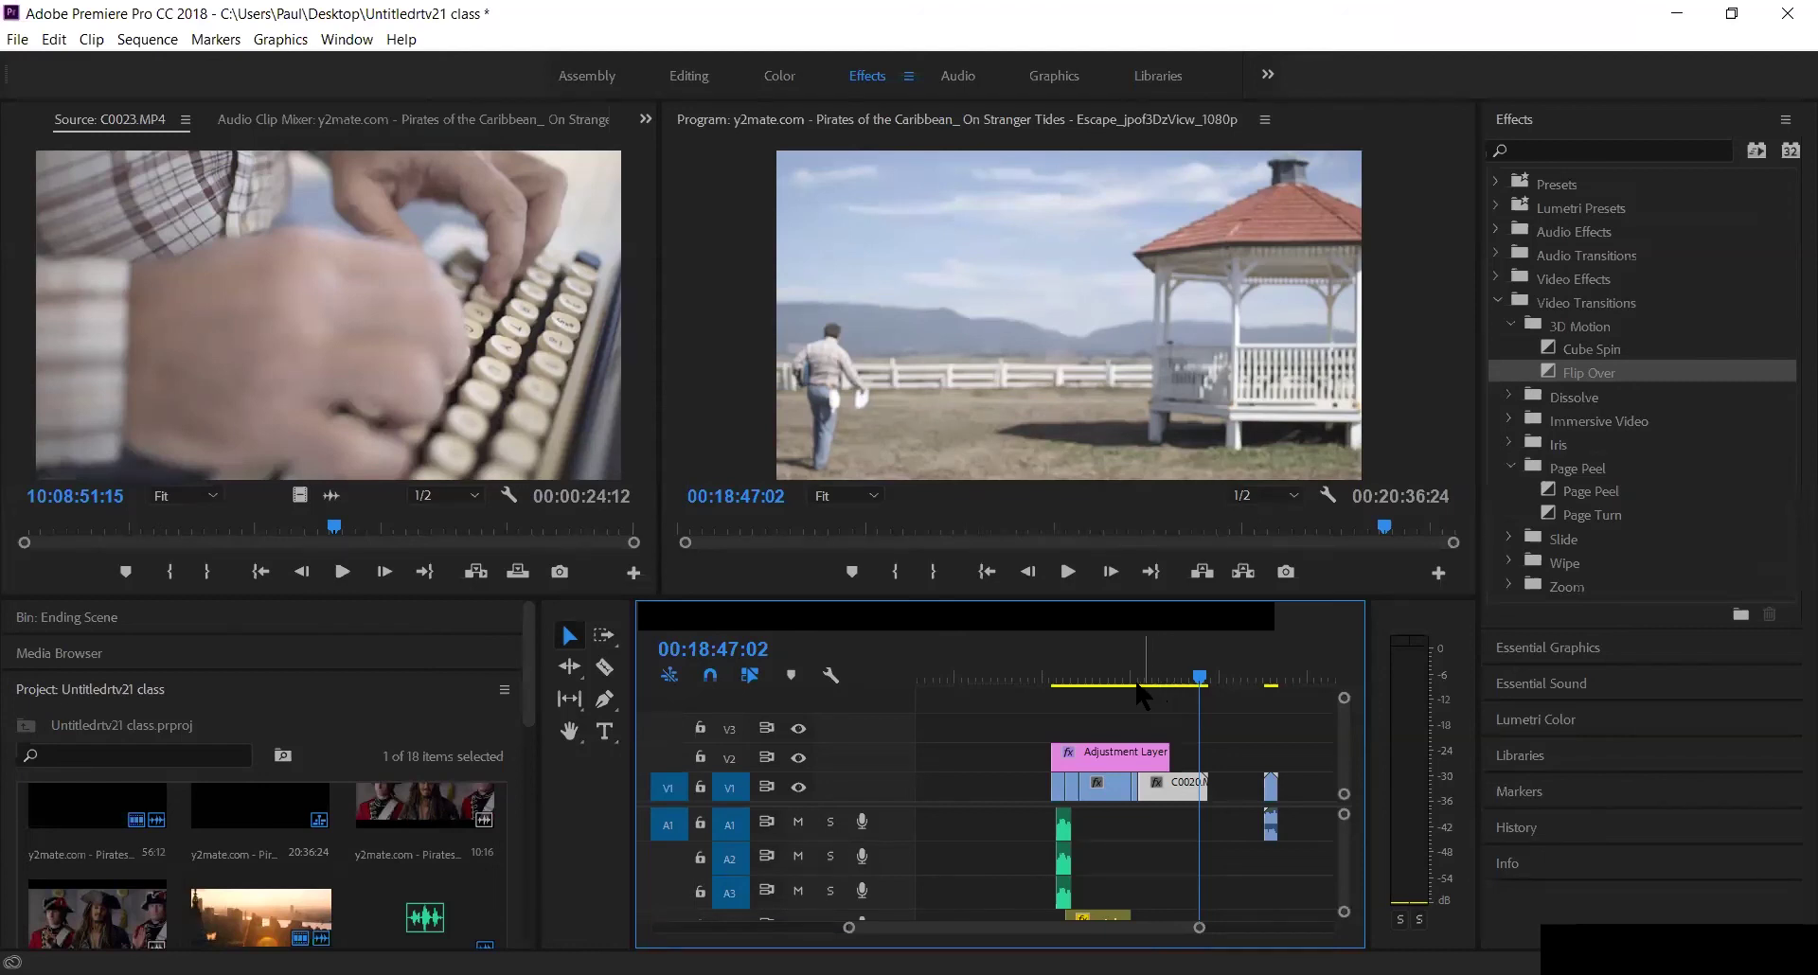
mouse_move(1131, 679)
mouse_down()
mouse_move(1114, 677)
mouse_move(1129, 680)
mouse_up()
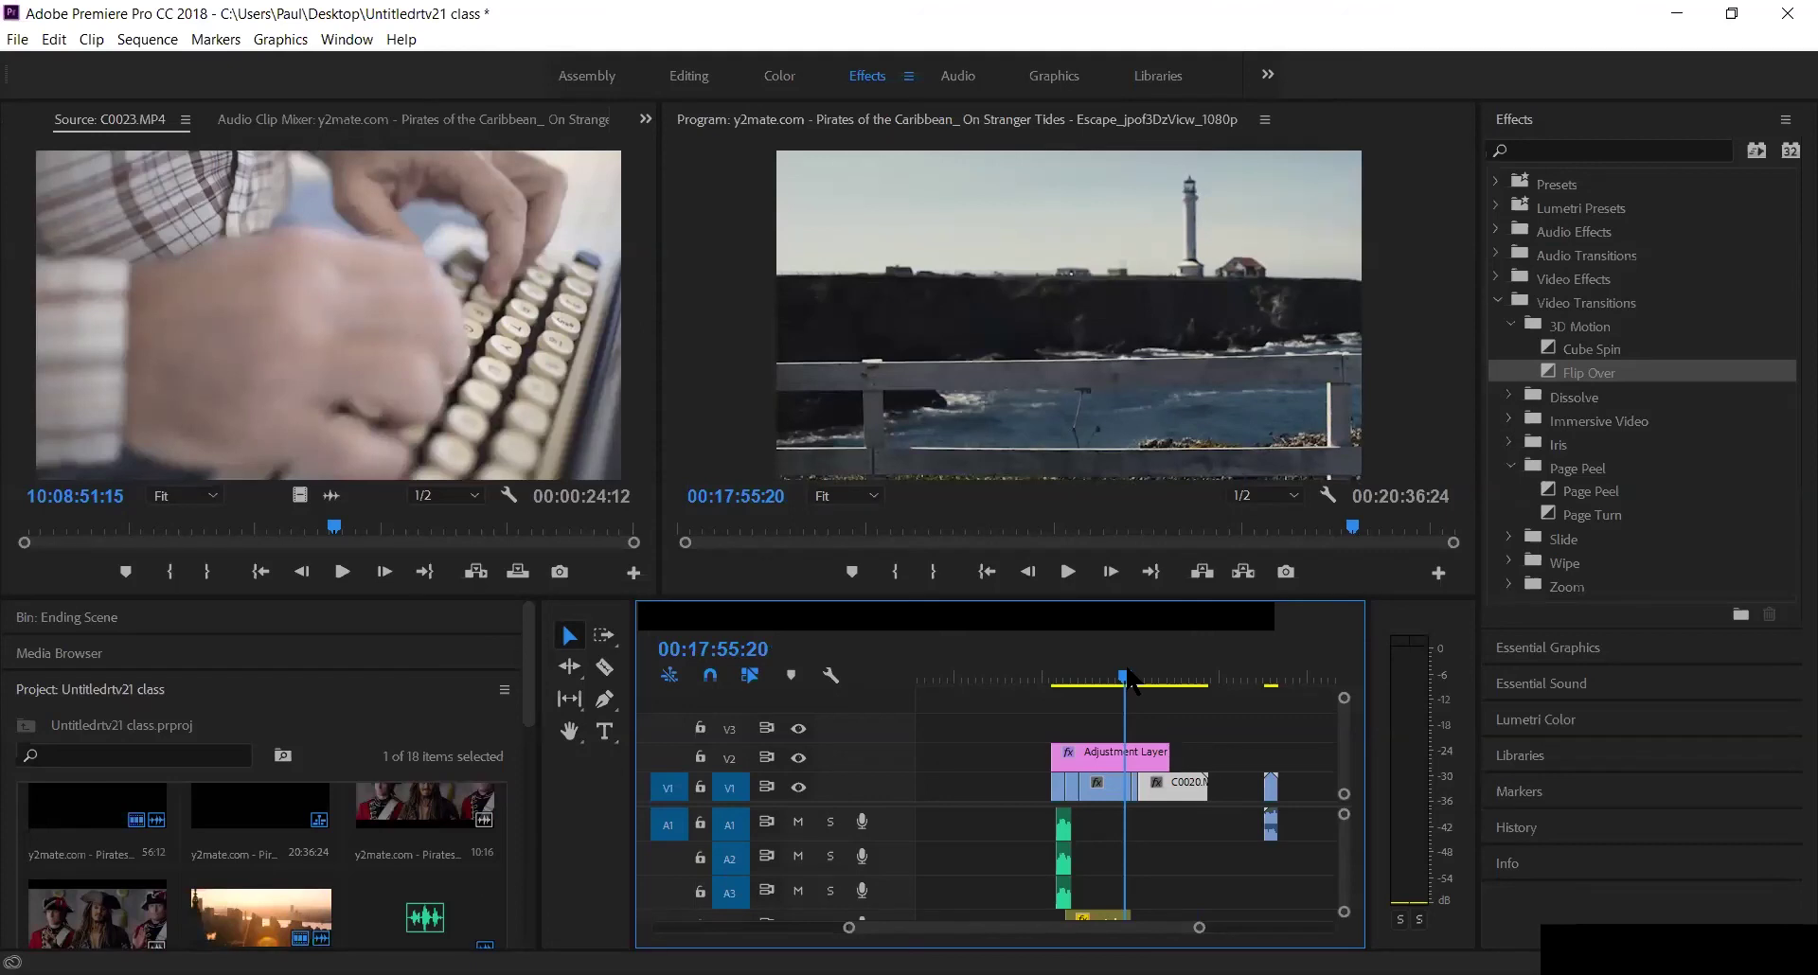
drag(1129, 680, 1152, 675)
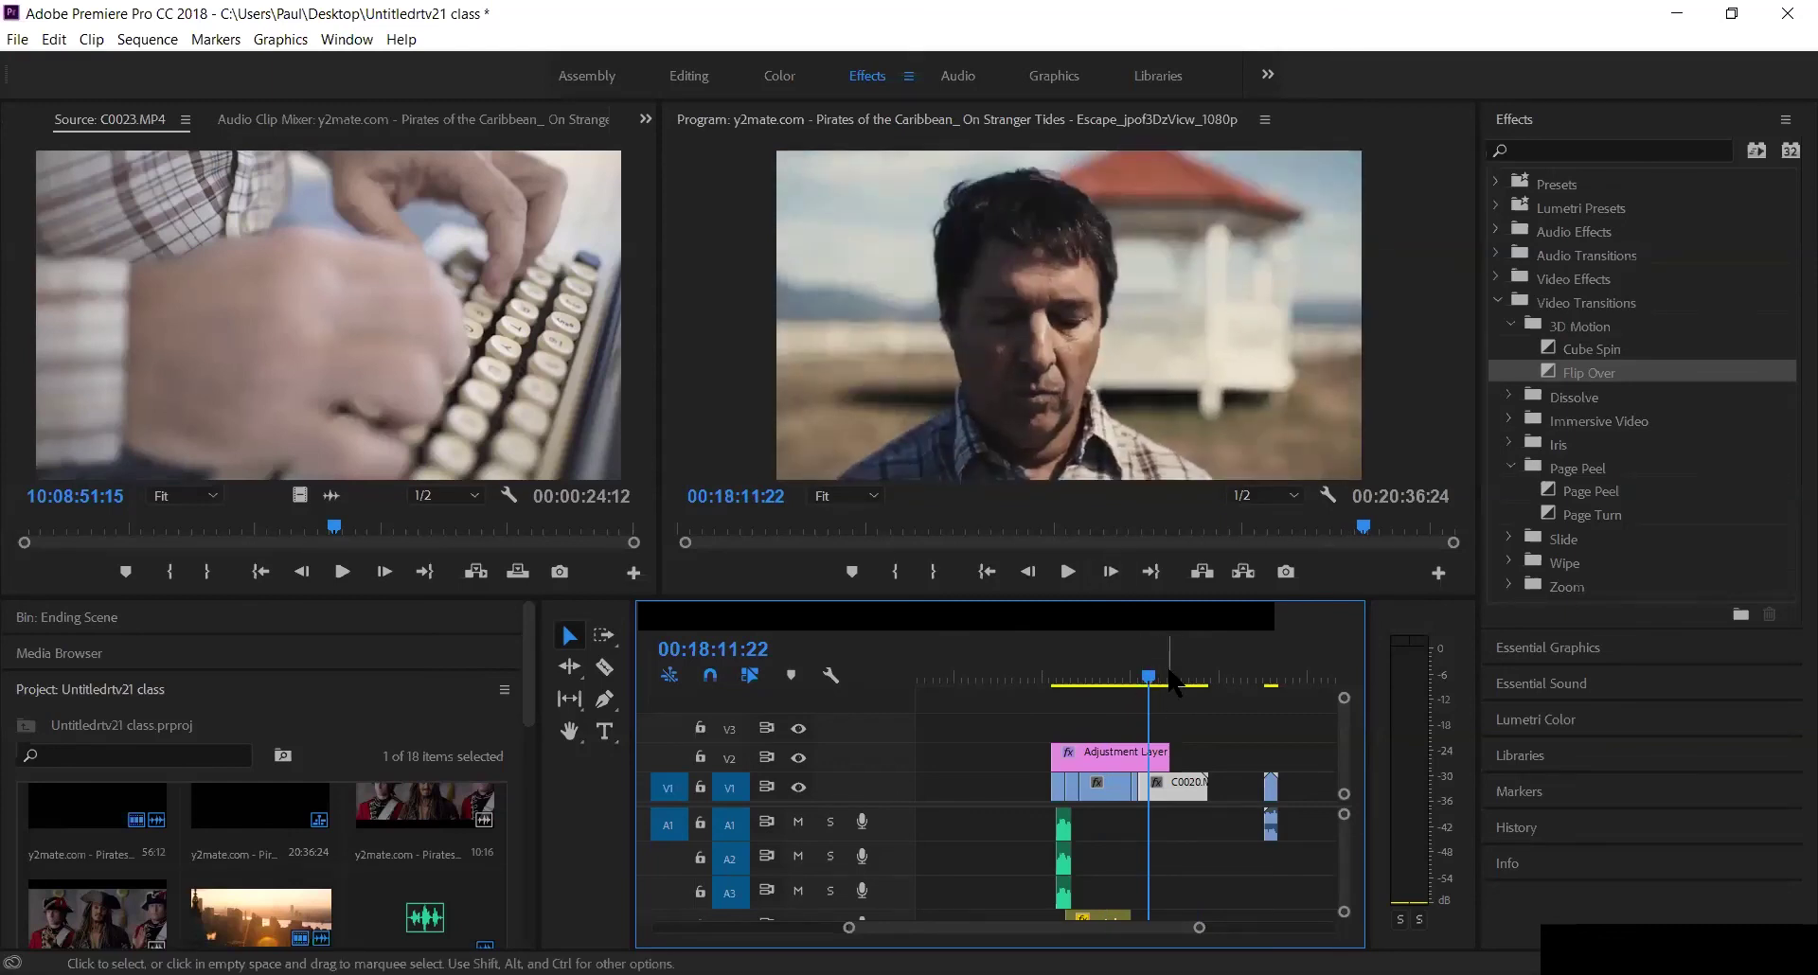
click(1166, 675)
drag(1170, 680, 1180, 667)
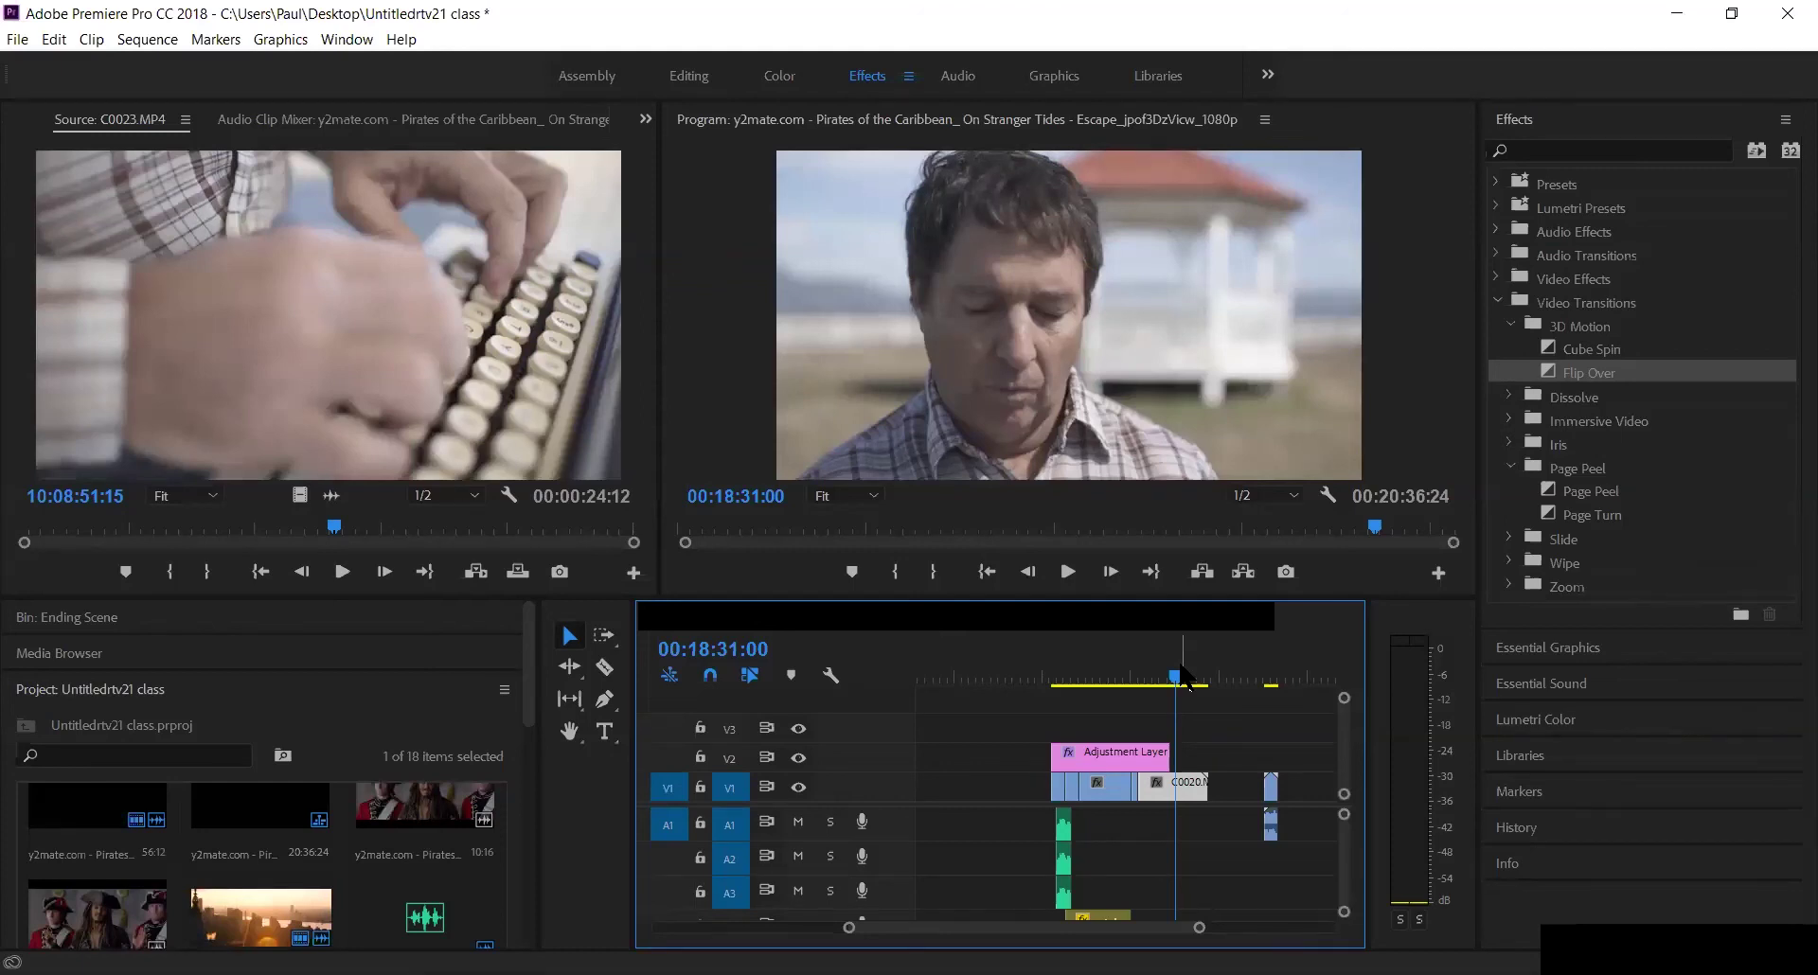
click(1117, 676)
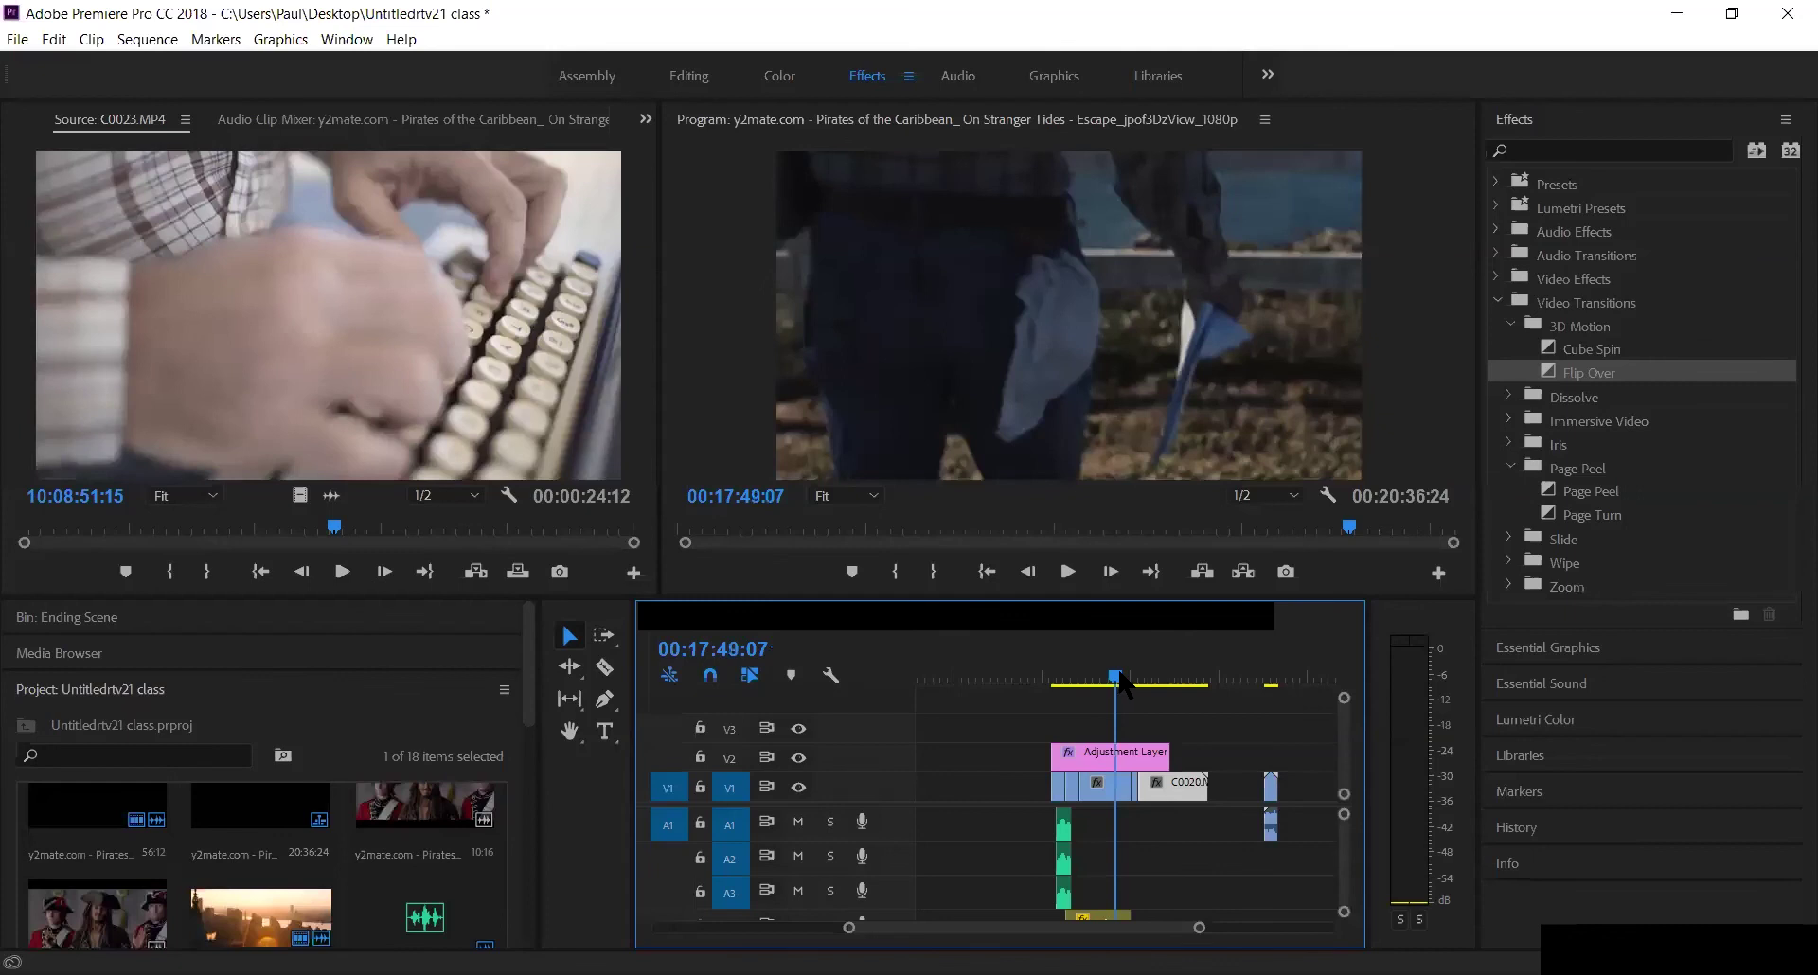
drag(1117, 678, 1119, 678)
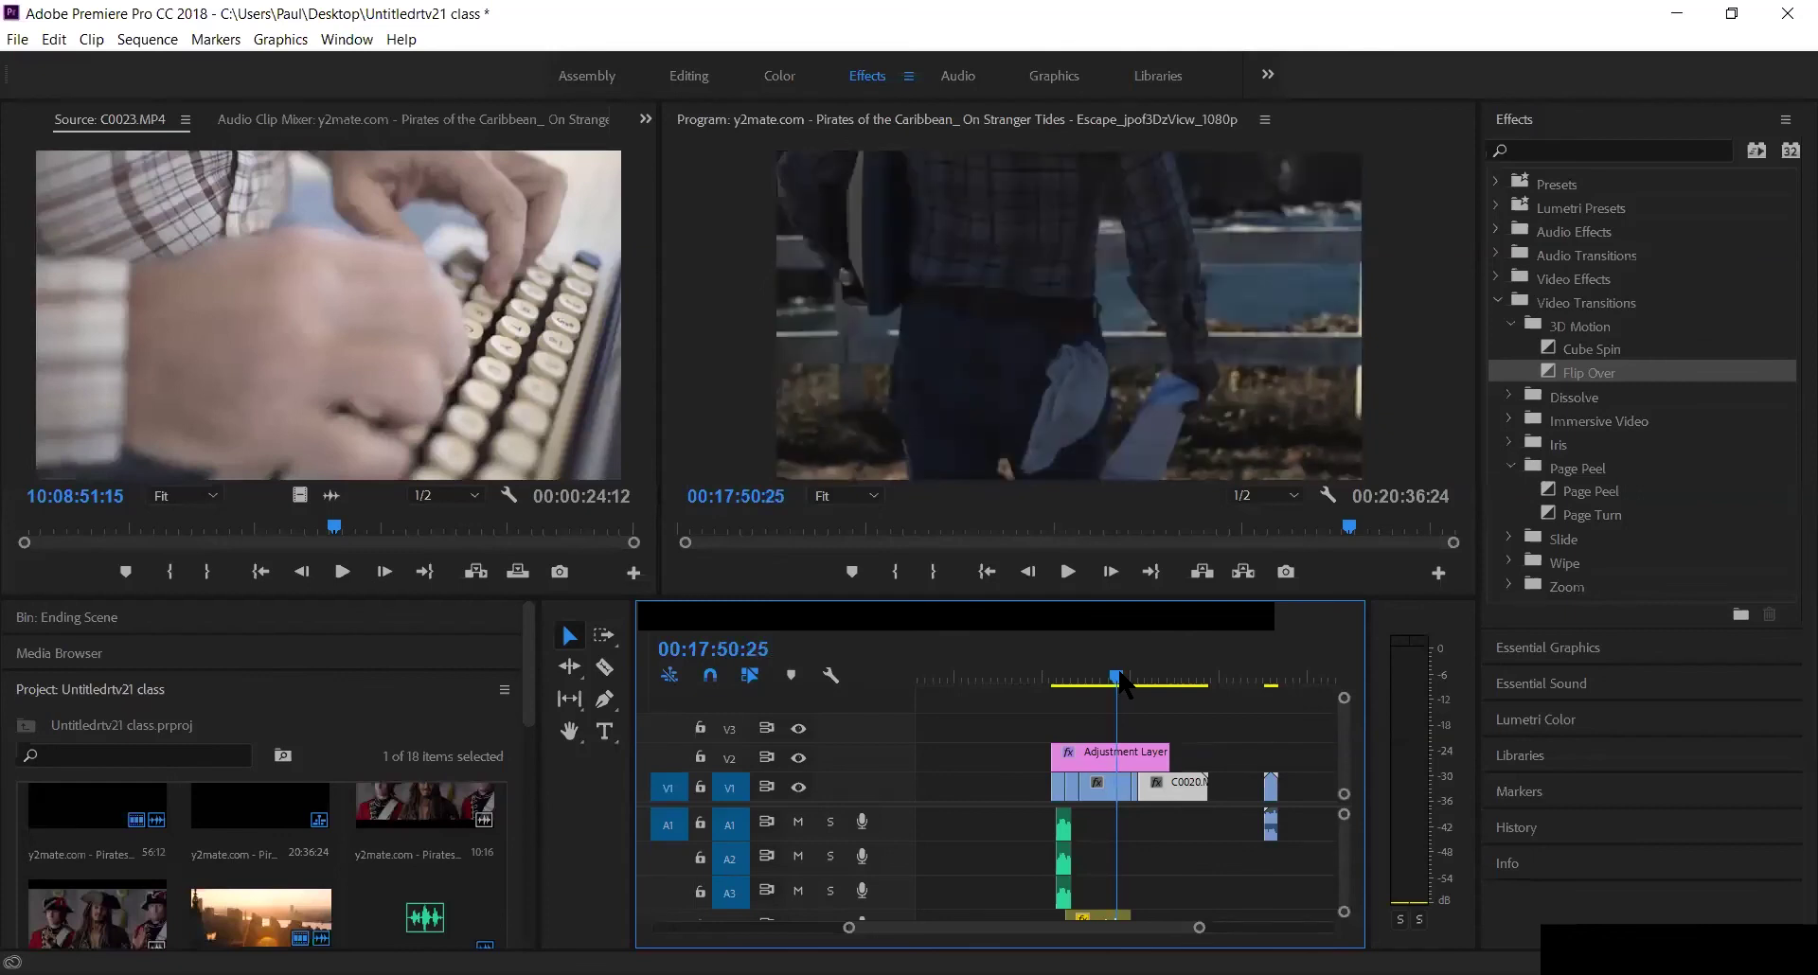
drag(1120, 676, 1128, 678)
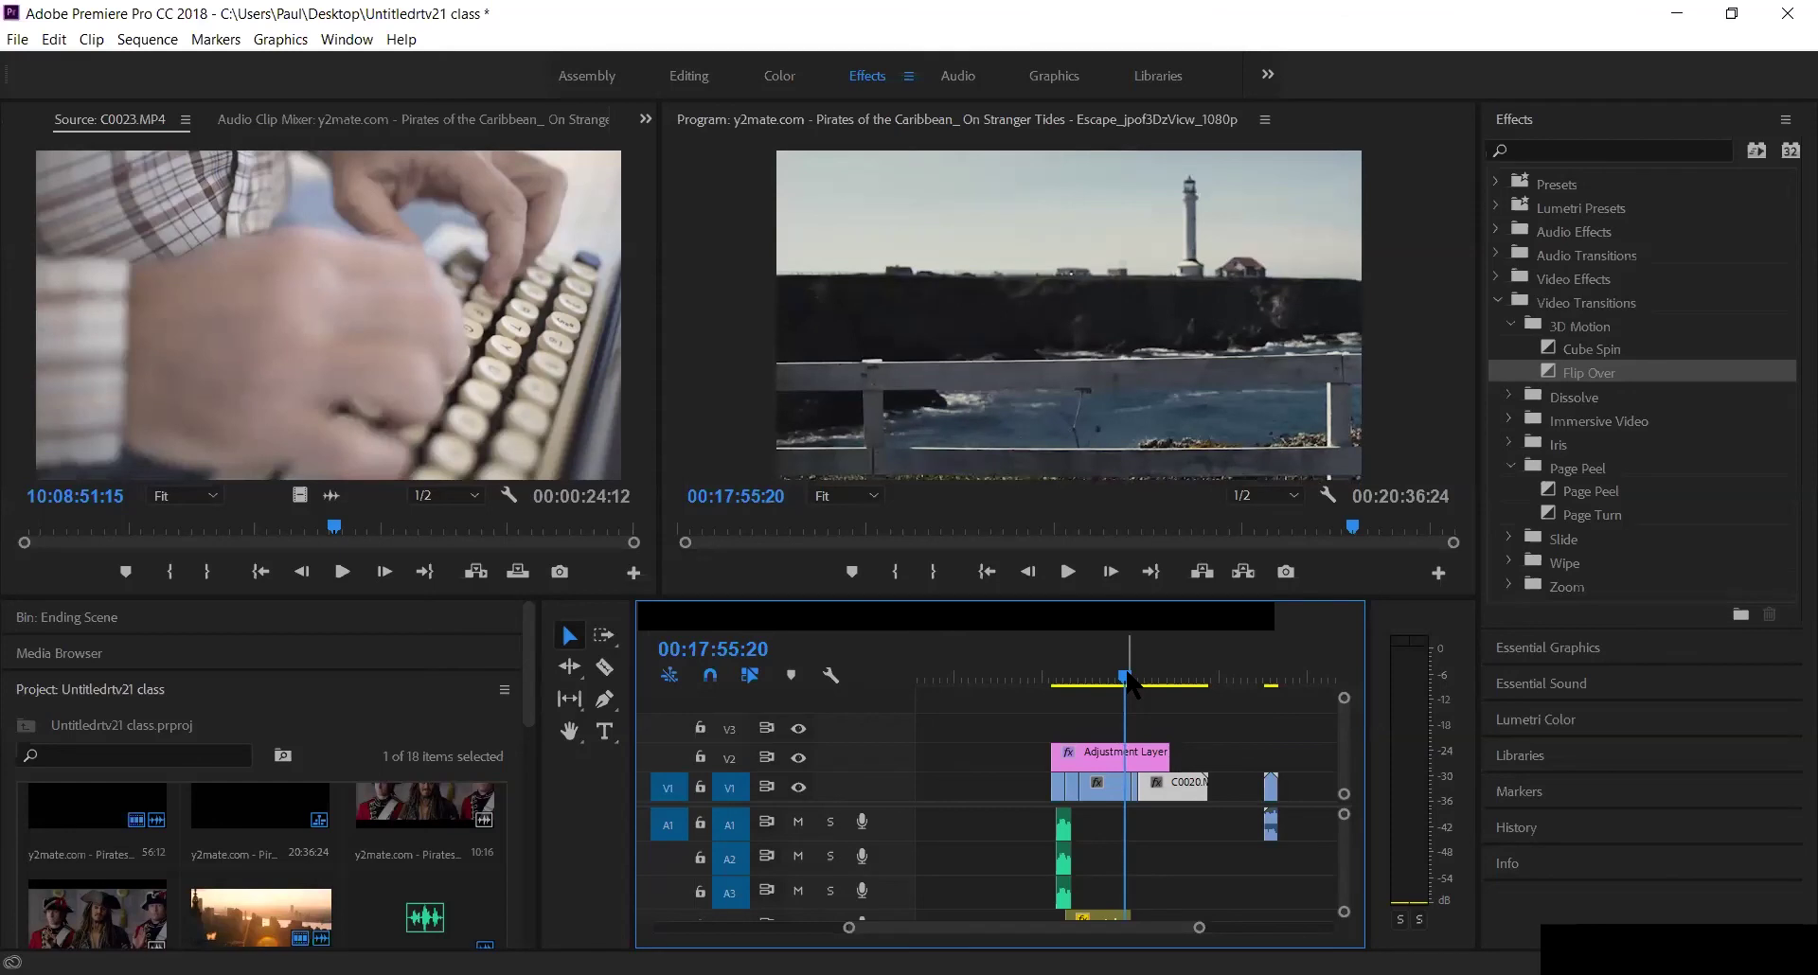
drag(1127, 676, 1136, 680)
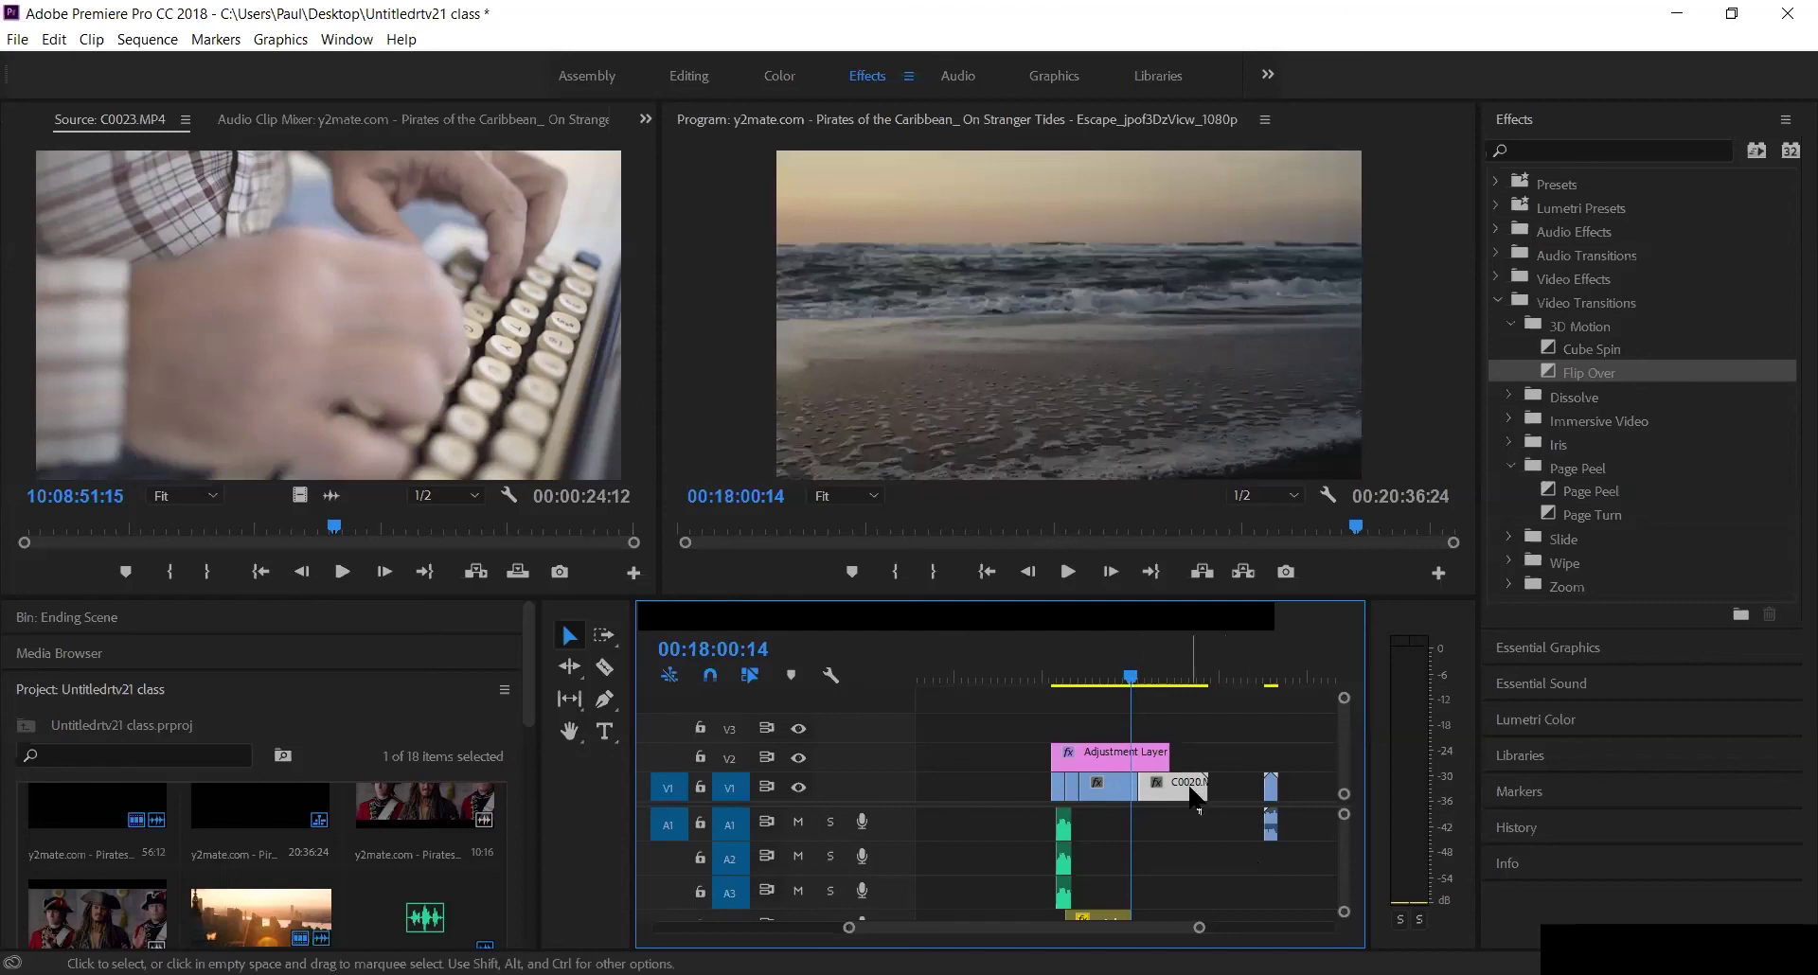
Step: Cut C0020 out of V1 and slide the short end clip left toward the others
drag(1195, 799, 1136, 752)
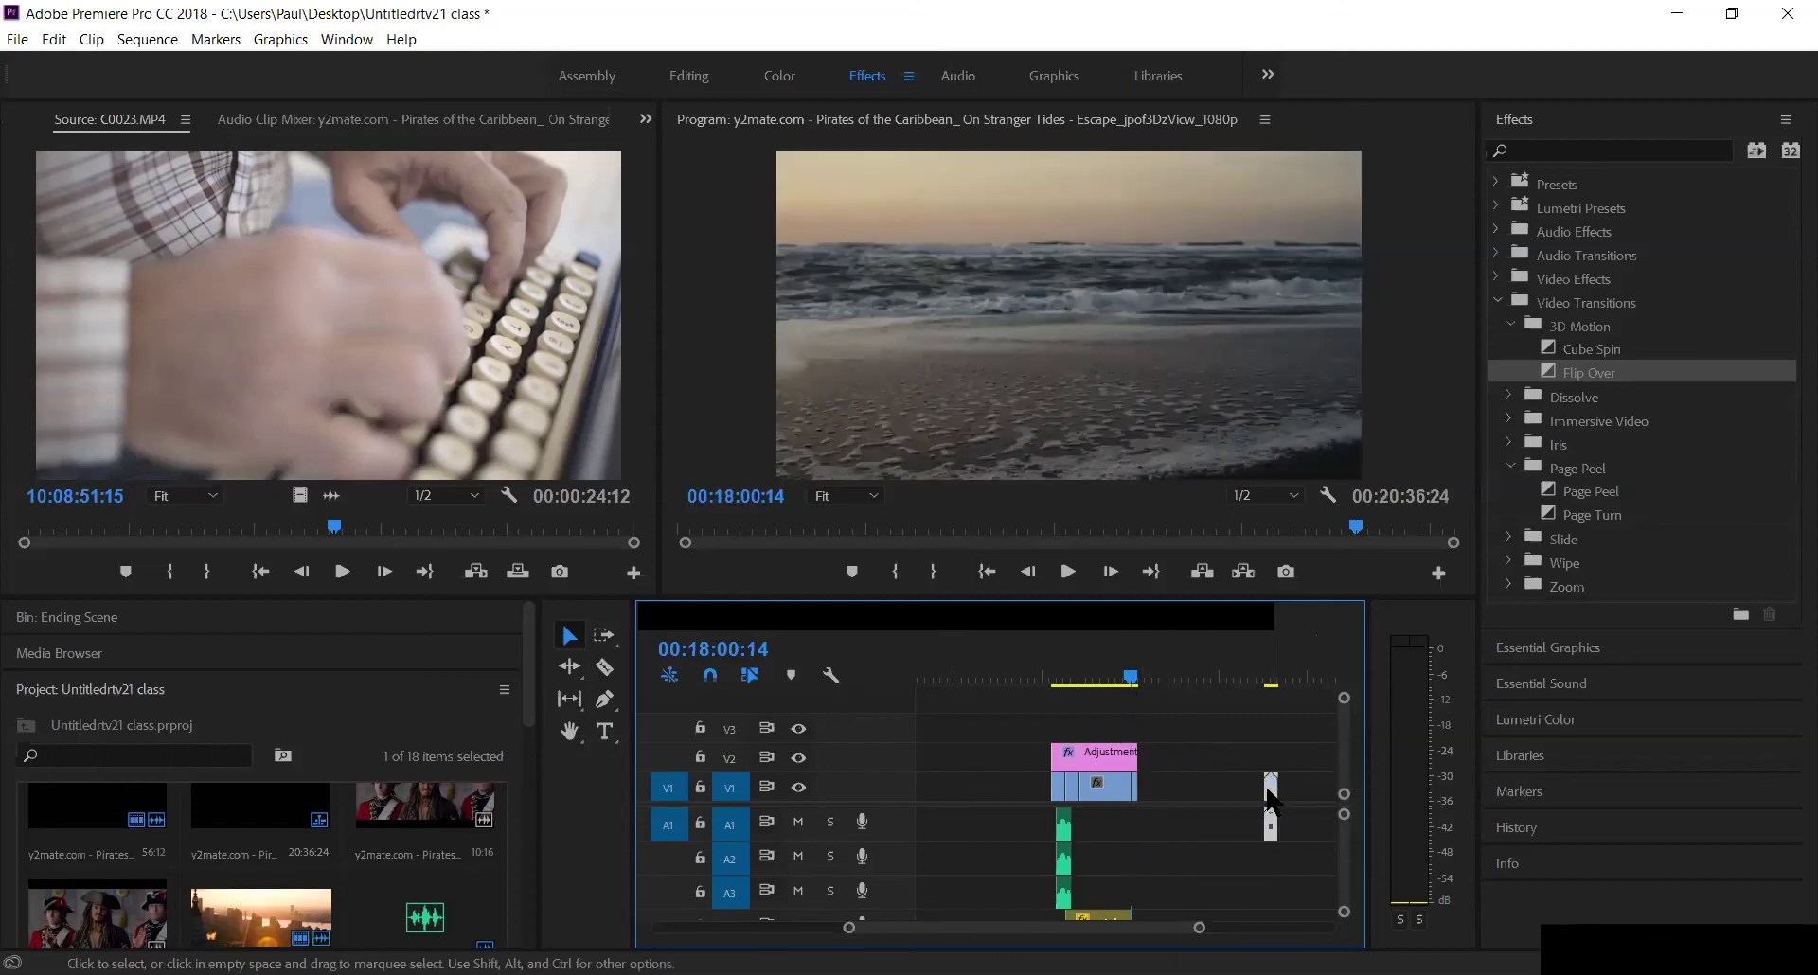
drag(1270, 800, 1216, 799)
click(1111, 678)
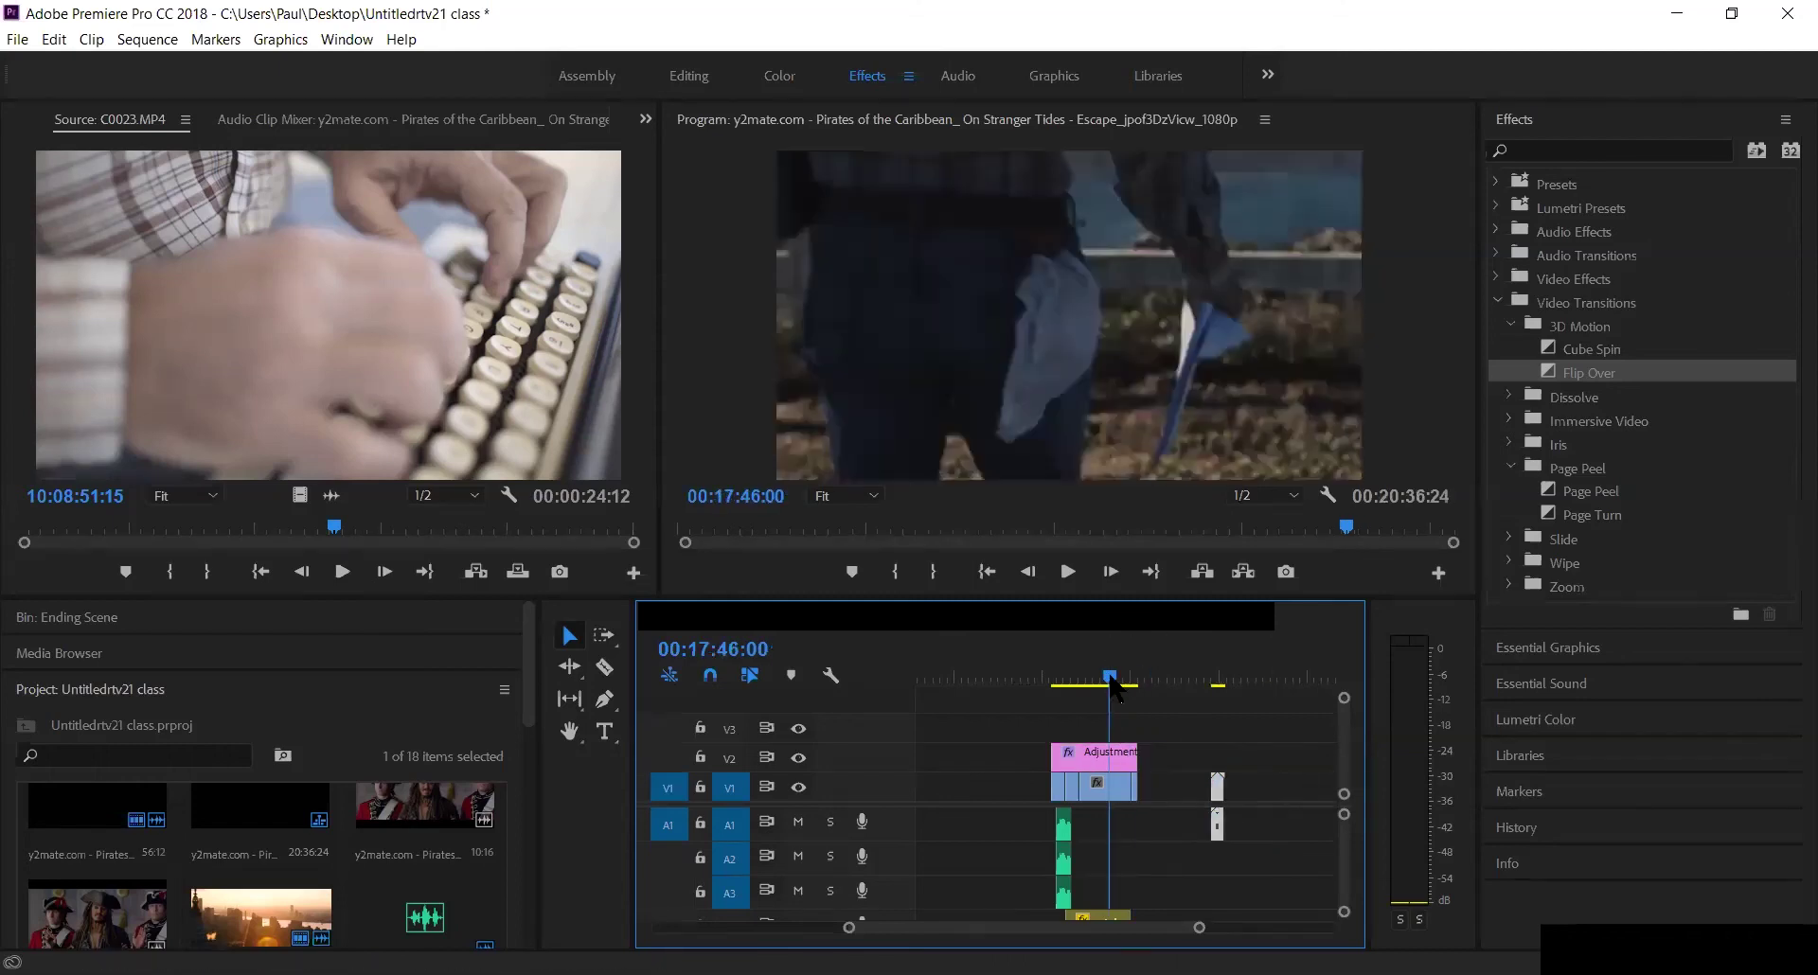